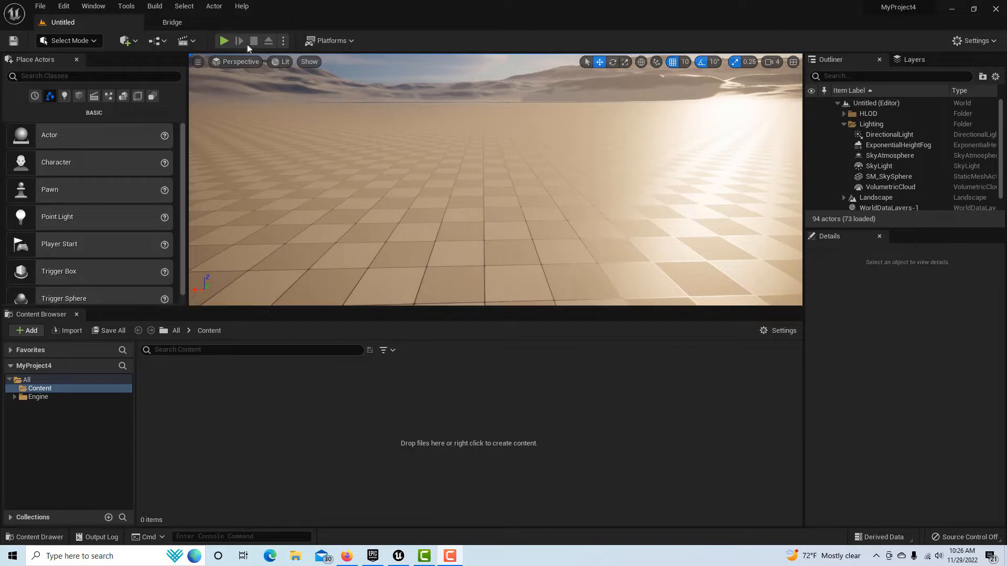
{"action": "left_click", "coordinate": [189, 22]}
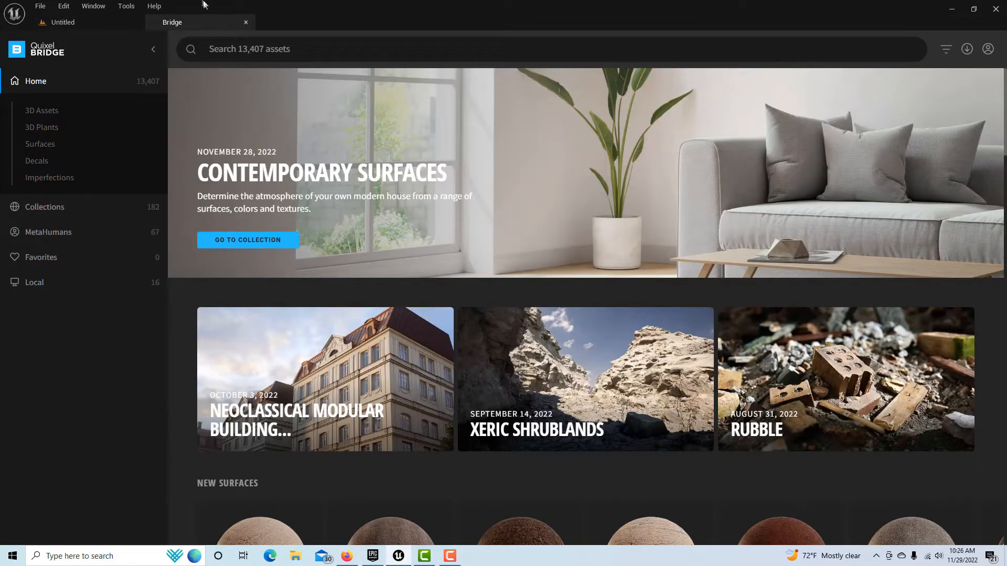
{"action": "left_click", "coordinate": [81, 27]}
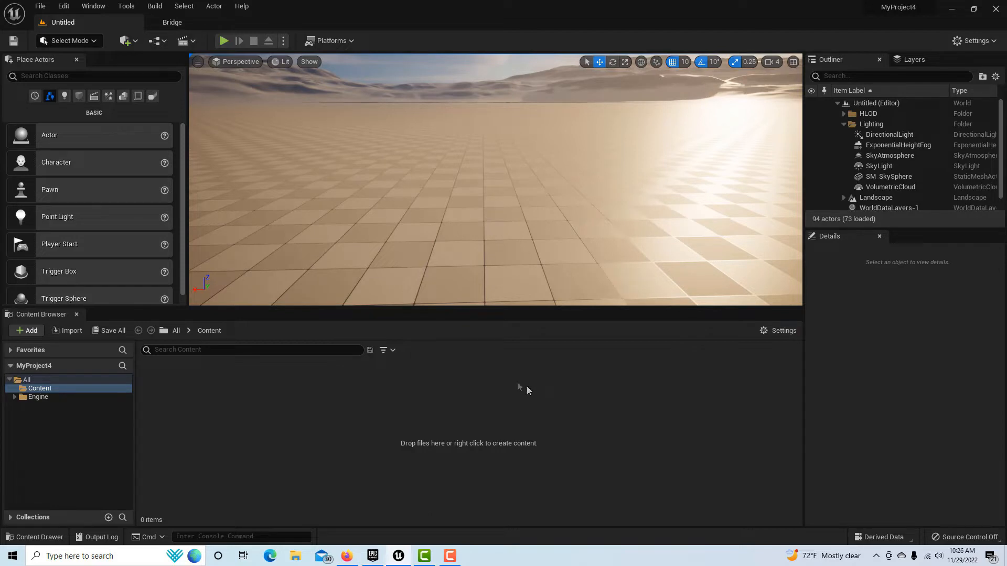
Step: Create a new level from the Empty Level template
{"action": "left_click", "coordinate": [39, 7]}
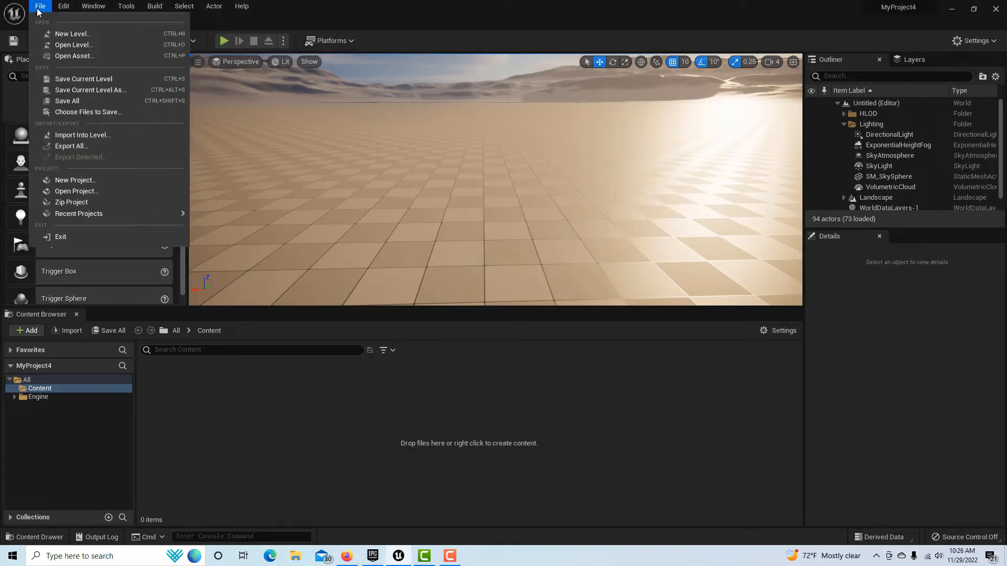
{"action": "left_click", "coordinate": [72, 34]}
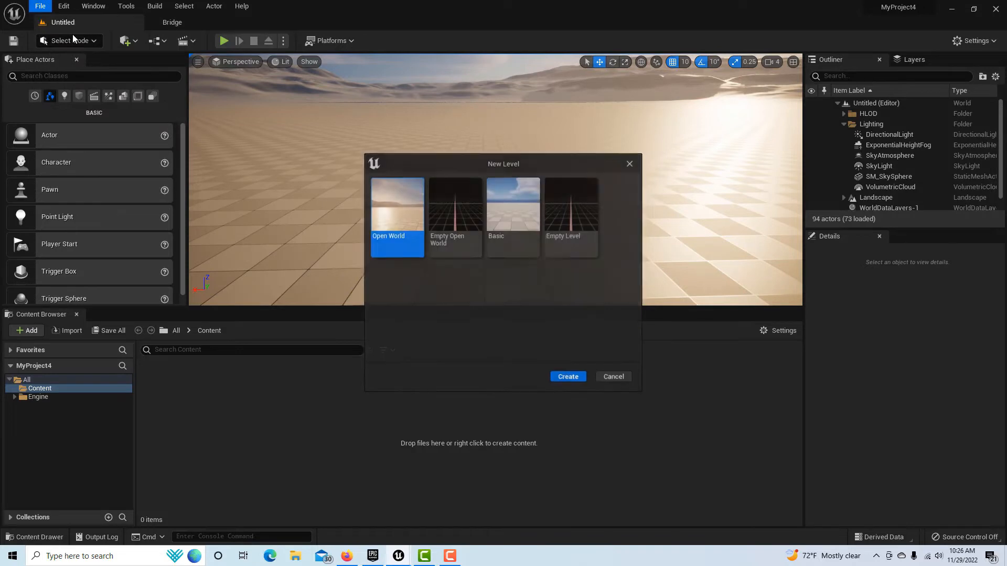
{"action": "left_click", "coordinate": [577, 215]}
{"action": "left_click", "coordinate": [583, 377]}
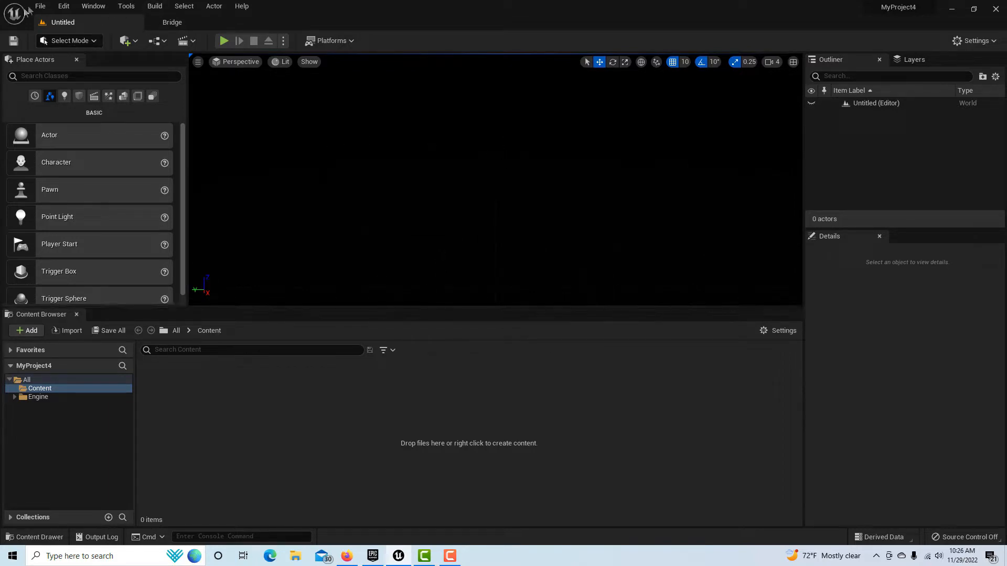
Step: Save the current level in the Content folder under the name Quixel
{"action": "left_click", "coordinate": [41, 7]}
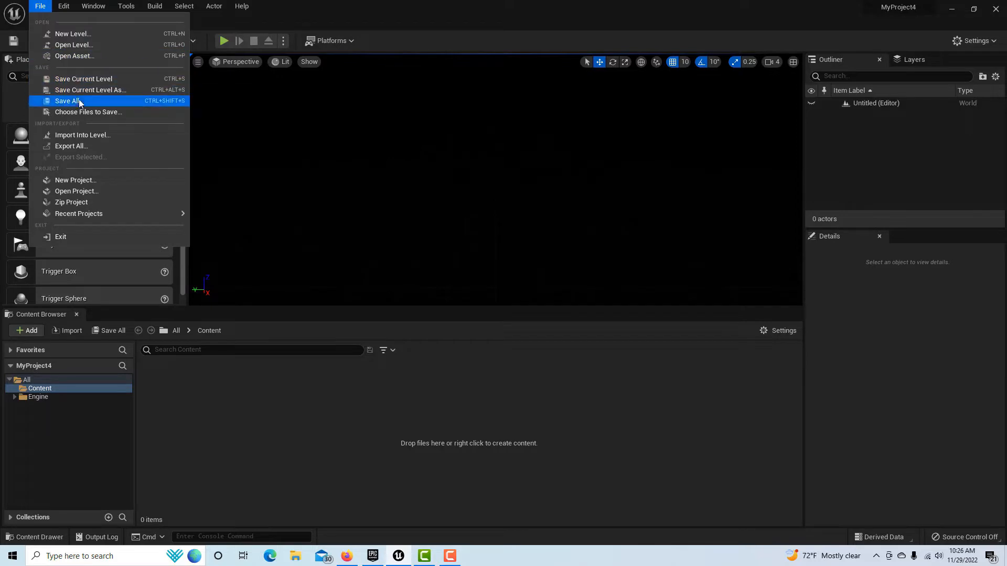
{"action": "left_click", "coordinate": [84, 79]}
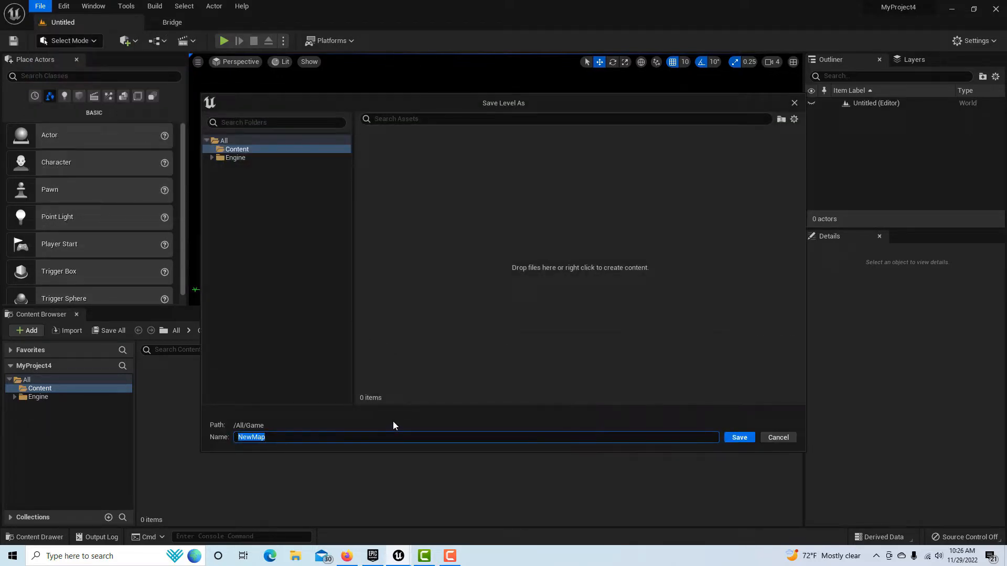
{"action": "type", "text": "Quixel"}
{"action": "left_click", "coordinate": [750, 440]}
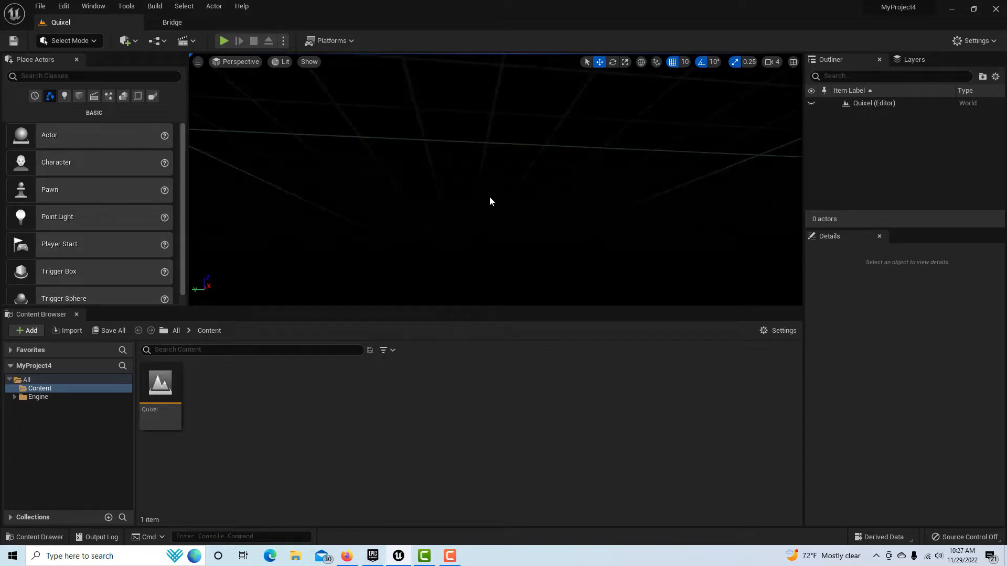
Step: Find the Directional Light among the placeable actors and add one to the empty level
{"action": "right_click_drag", "start_coordinate": [490, 177], "coordinate": [491, 139]}
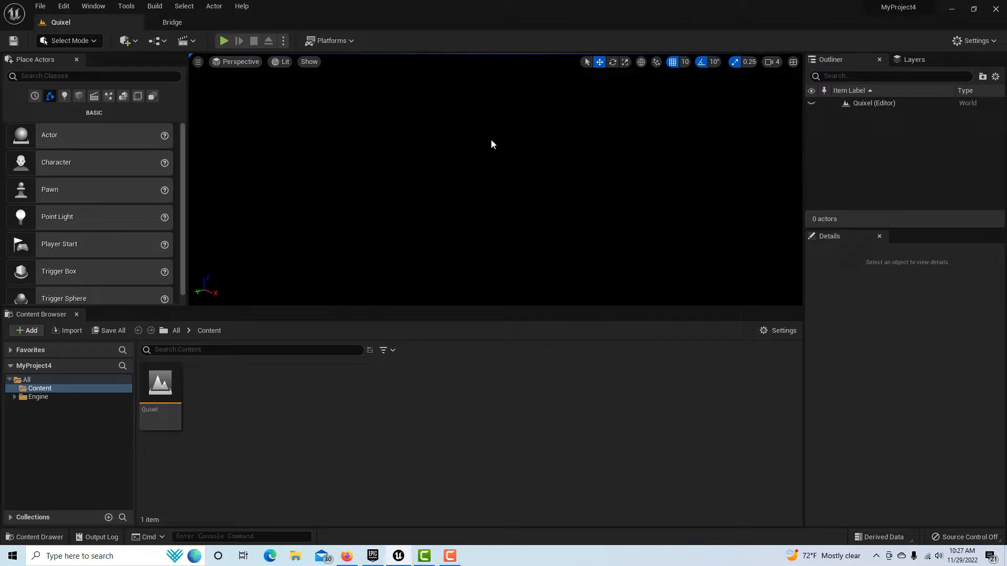
{"action": "left_click", "coordinate": [891, 104]}
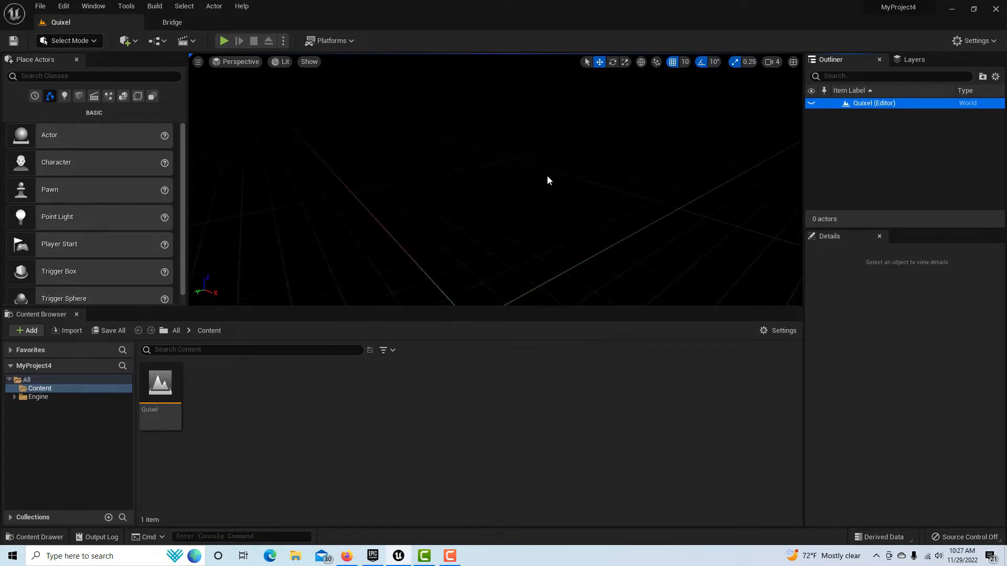
{"action": "left_click", "coordinate": [91, 78]}
{"action": "type", "text": "direction"}
{"action": "left_click_drag", "start_coordinate": [131, 101], "coordinate": [422, 155]}
Step: Add a Sky Light and a Sky Atmosphere to the level near the directional light
{"action": "double_click", "coordinate": [36, 76]}
{"action": "type", "text": "sky"}
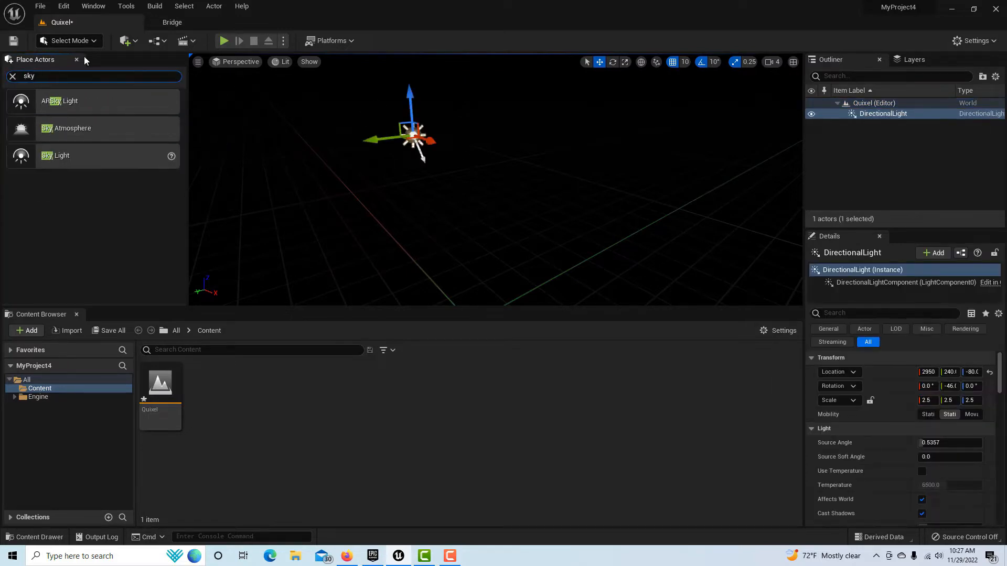
{"action": "left_click_drag", "start_coordinate": [120, 155], "coordinate": [399, 202]}
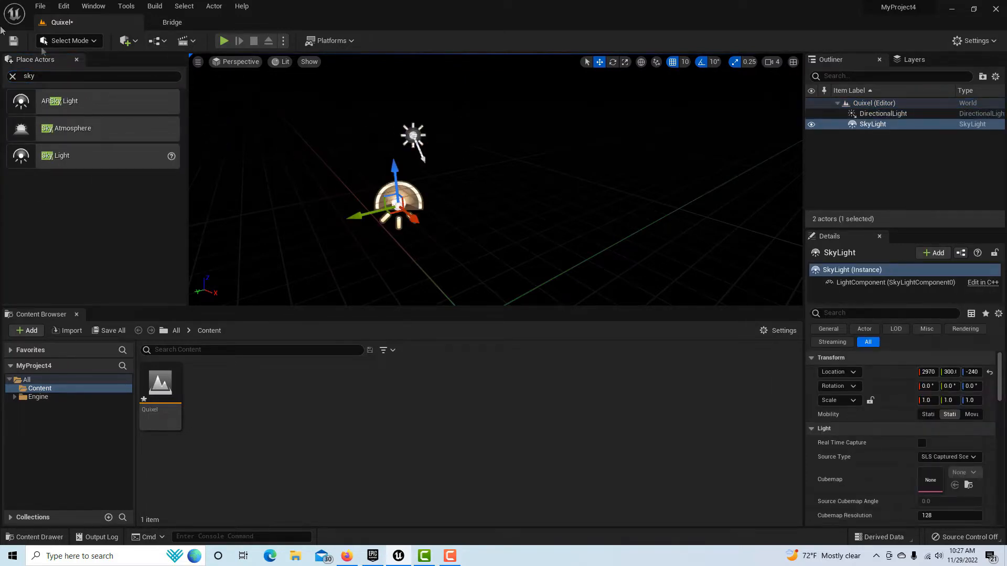
{"action": "left_click", "coordinate": [66, 77]}
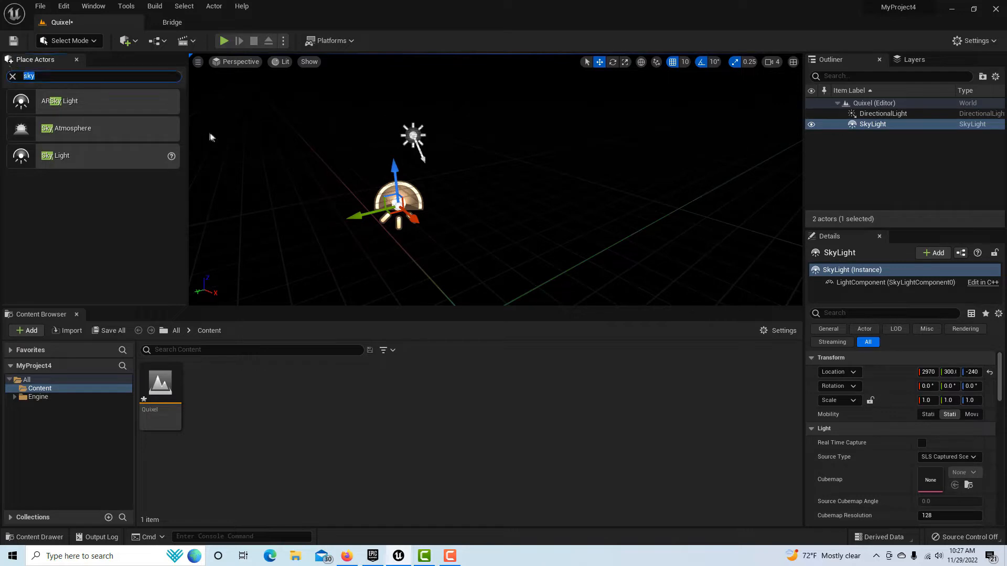
{"action": "left_click_drag", "start_coordinate": [126, 131], "coordinate": [373, 161]}
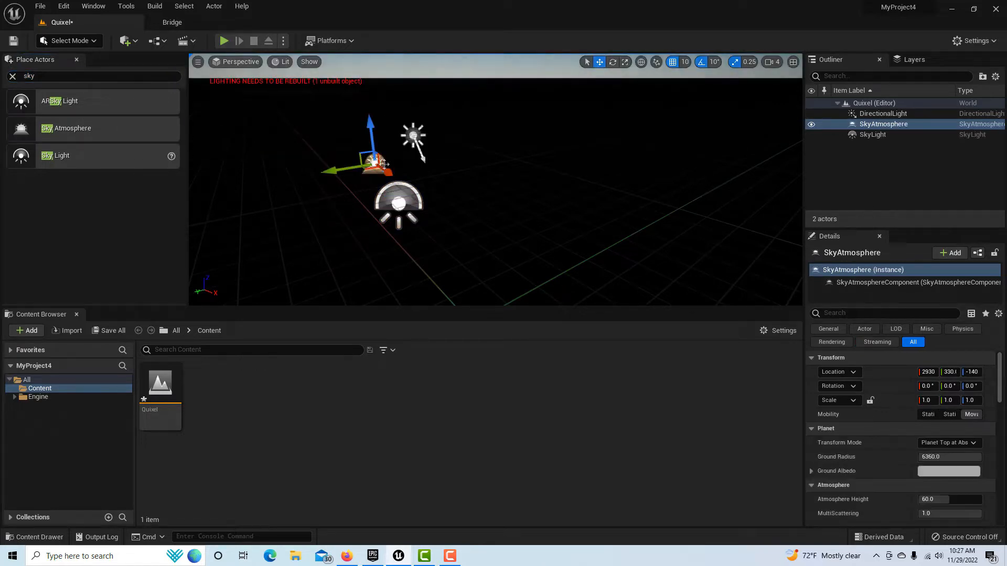
Step: Add an Exponential Height Fog actor to the level beside the sky actors
{"action": "left_click", "coordinate": [31, 78]}
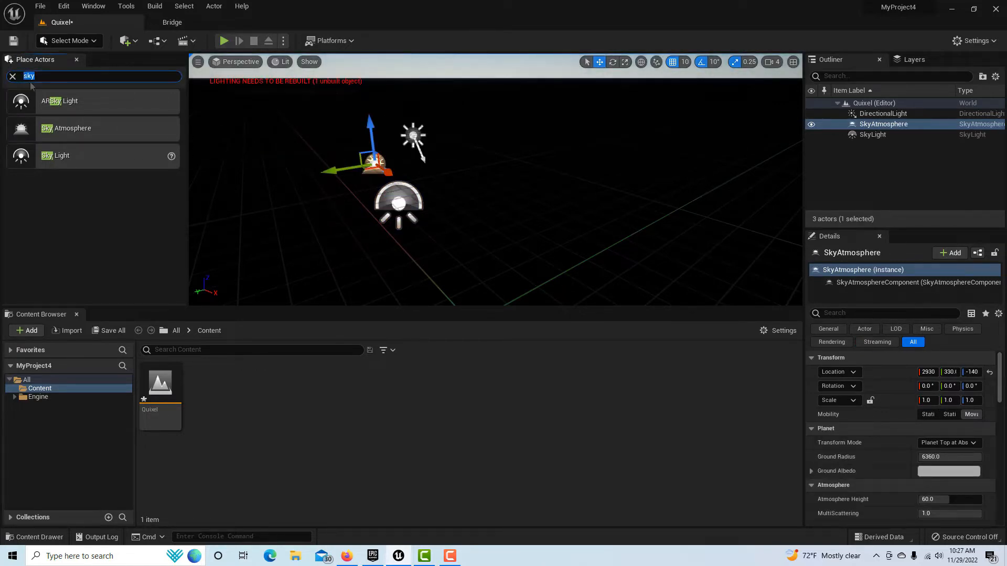
{"action": "type", "text": "fog"}
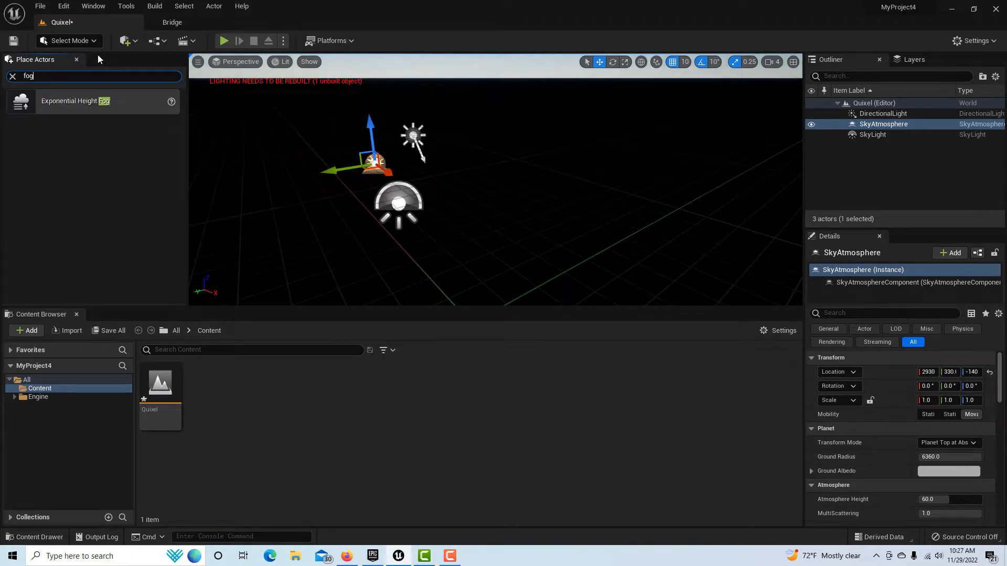
{"action": "left_click_drag", "start_coordinate": [79, 100], "coordinate": [388, 163]}
{"action": "scroll", "coordinate": [666, 179], "scroll_direction": "down", "scroll_amount": 5}
{"action": "mouse_move", "coordinate": [579, 153]}
{"action": "right_mouse_down"}
{"action": "mouse_move", "coordinate": [566, 110]}
{"action": "mouse_move", "coordinate": [585, 142]}
{"action": "right_mouse_up"}
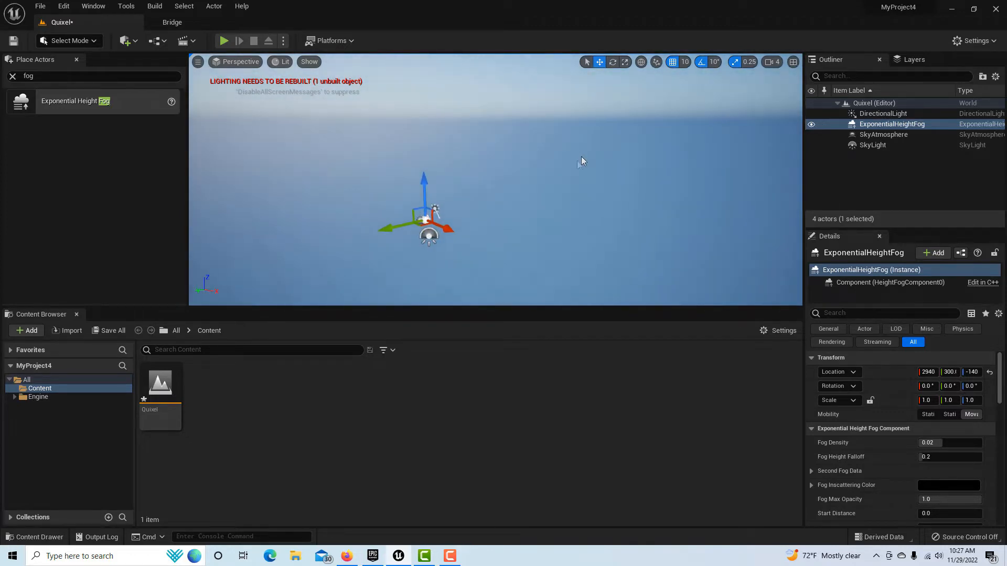
Step: Rotate the directional light interactively to a low sun angle, with pitch about -4° and yaw about -60°
{"action": "left_click", "coordinate": [886, 114]}
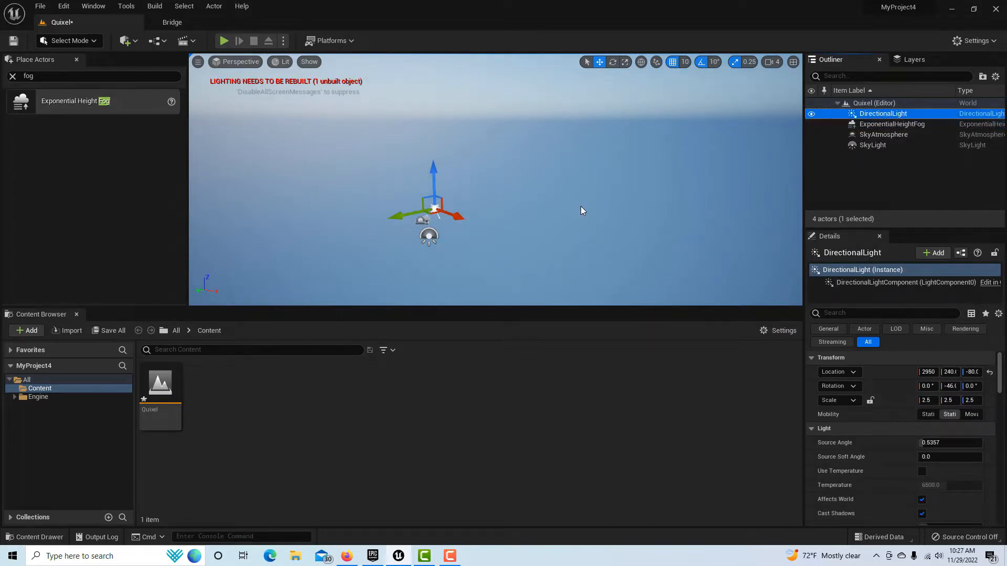
{"action": "key", "text": "ctrl+l"}
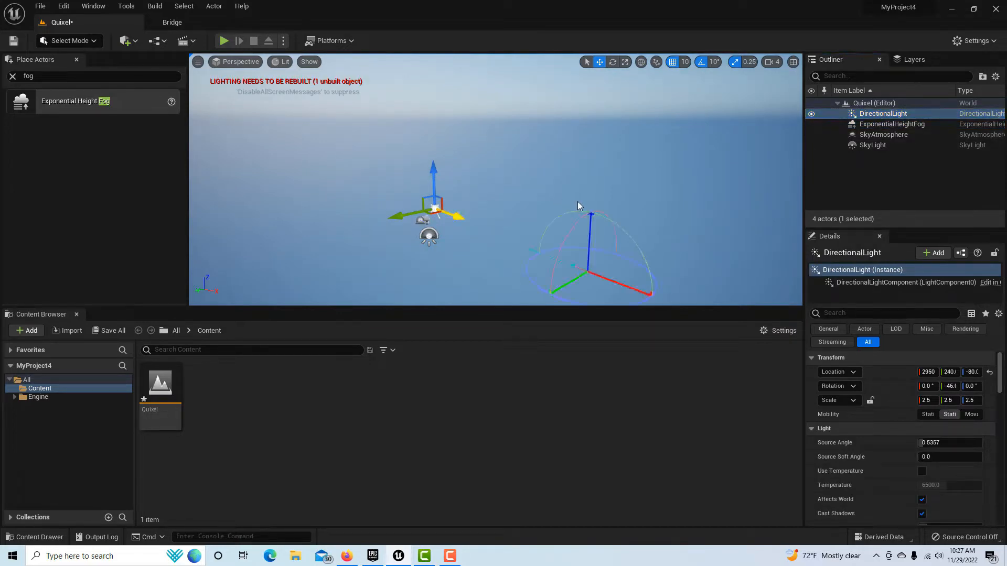
{"action": "key", "text": "ctrl+l"}
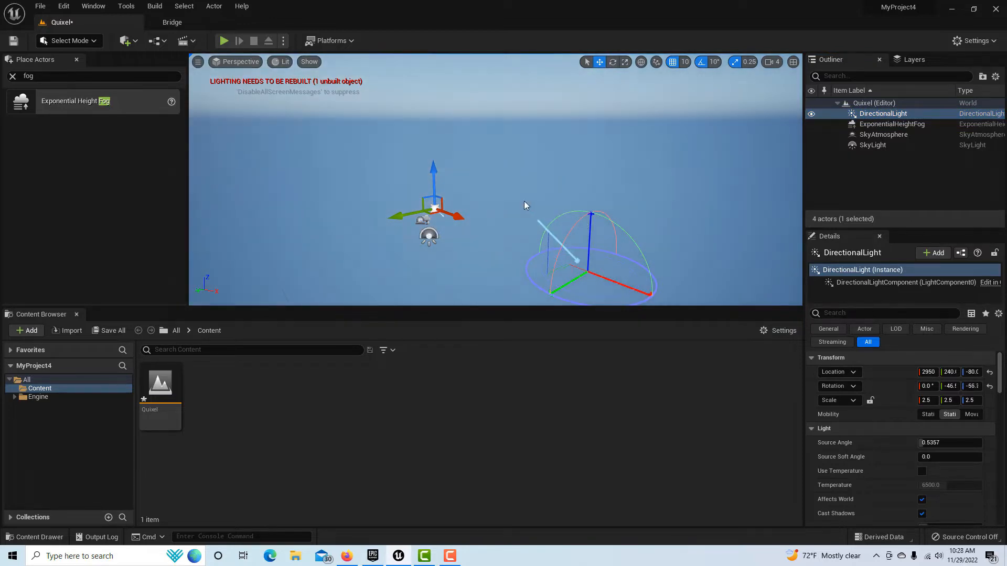
{"action": "key", "text": "ctrl+l"}
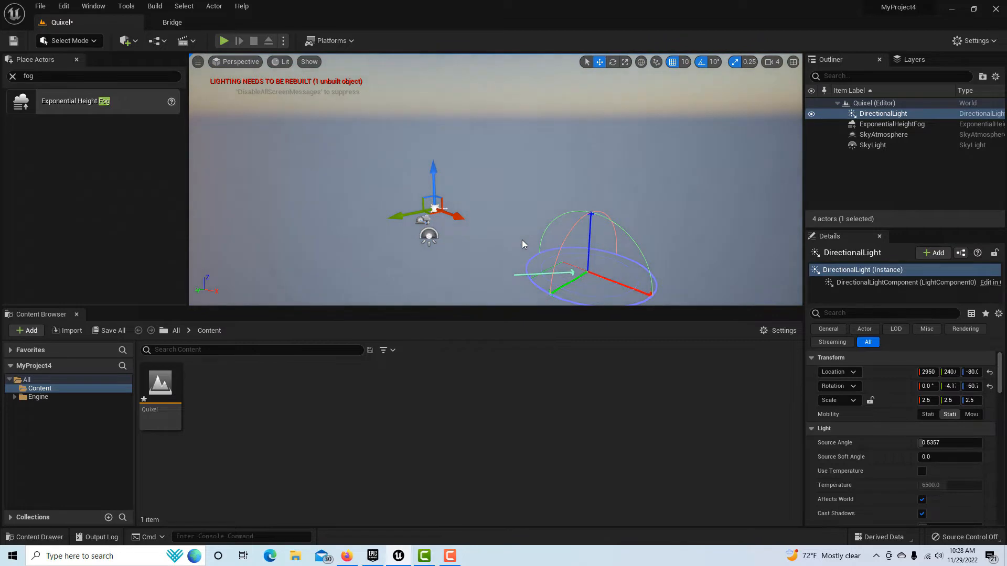
{"action": "right_click_drag", "start_coordinate": [631, 167], "coordinate": [608, 141]}
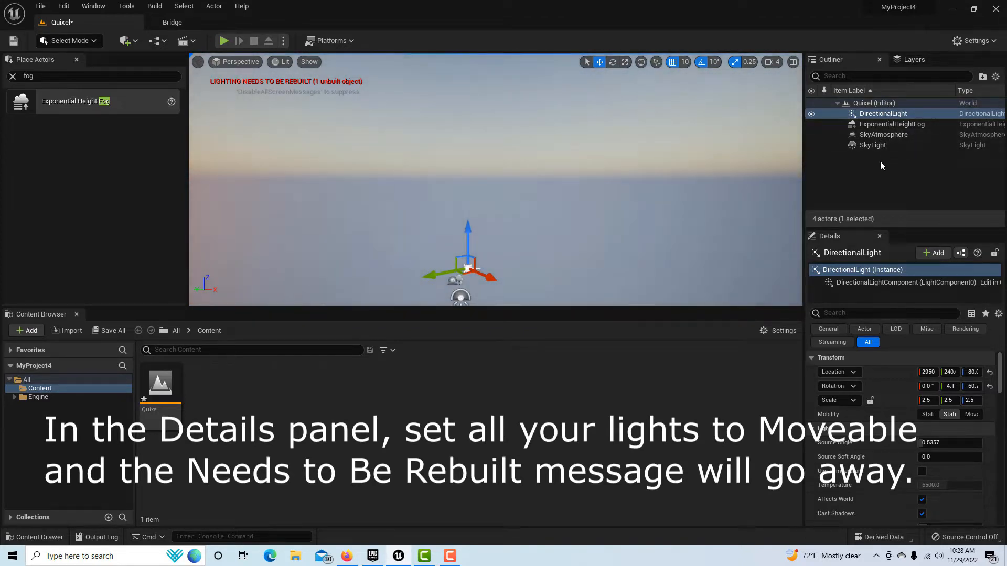
Step: Switch to Landscape mode and create a new landscape with 63×63 quad sections and 8×8 components
{"action": "left_click", "coordinate": [94, 41]}
{"action": "left_click", "coordinate": [94, 69]}
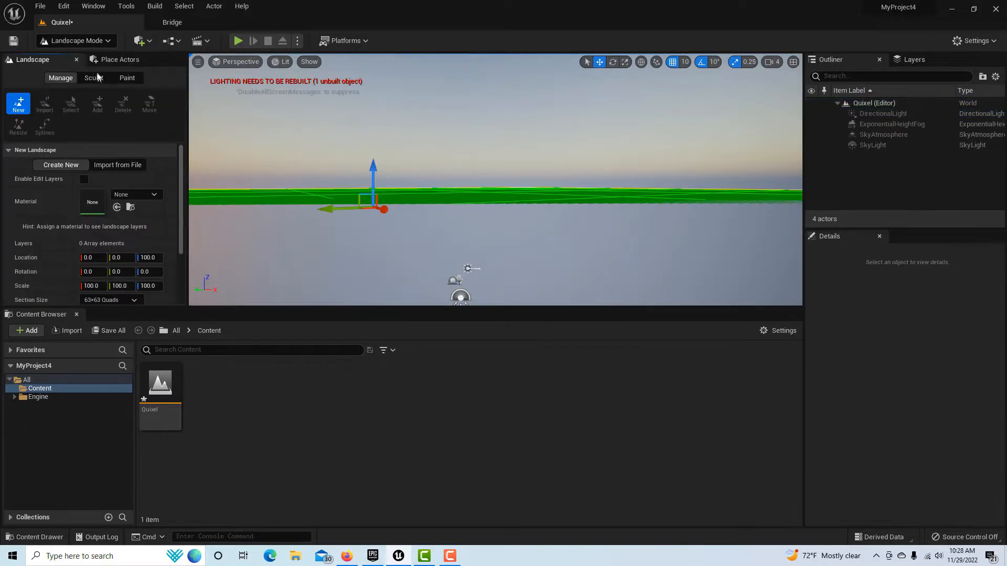
{"action": "mouse_move", "coordinate": [492, 147]}
{"action": "right_mouse_down"}
{"action": "mouse_move", "coordinate": [492, 95]}
{"action": "mouse_move", "coordinate": [482, 145]}
{"action": "right_mouse_up"}
{"action": "middle_click_drag", "start_coordinate": [482, 138], "coordinate": [481, 92]}
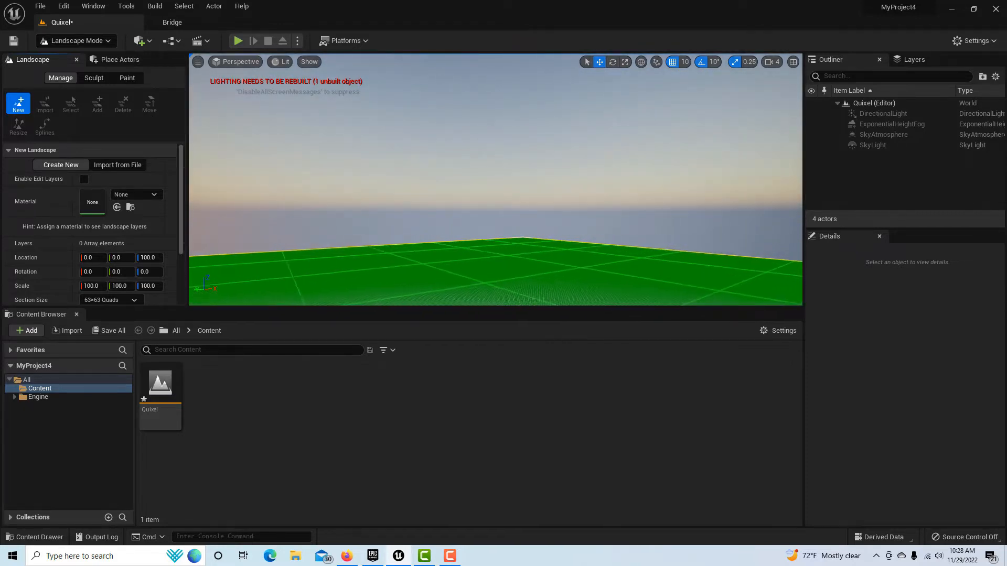
{"action": "mouse_move", "coordinate": [405, 235]}
{"action": "right_mouse_down"}
{"action": "mouse_move", "coordinate": [401, 286]}
{"action": "mouse_move", "coordinate": [356, 280]}
{"action": "mouse_move", "coordinate": [343, 293]}
{"action": "mouse_move", "coordinate": [346, 265]}
{"action": "mouse_move", "coordinate": [404, 235]}
{"action": "right_mouse_up"}
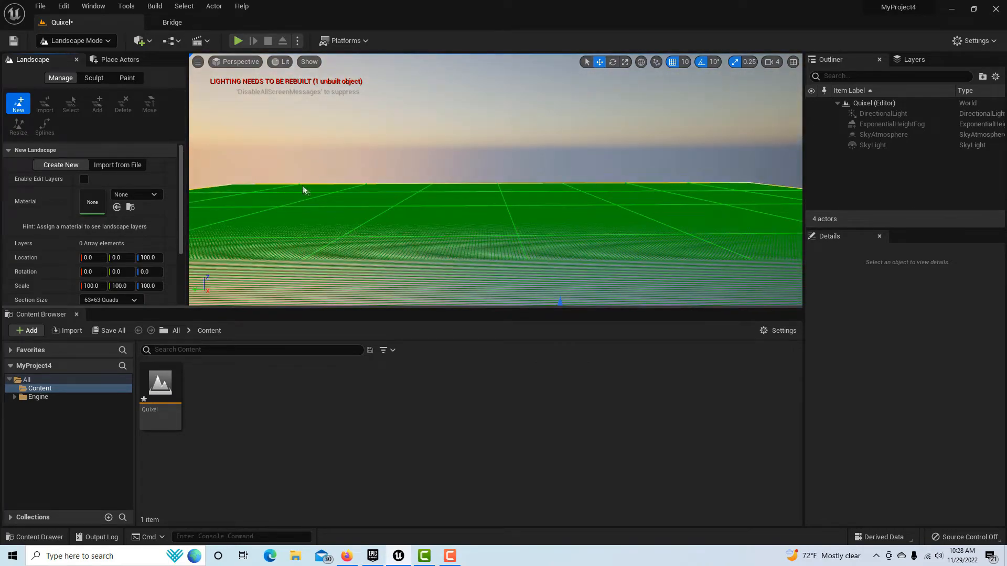
{"action": "left_click_drag", "start_coordinate": [184, 179], "coordinate": [175, 276]}
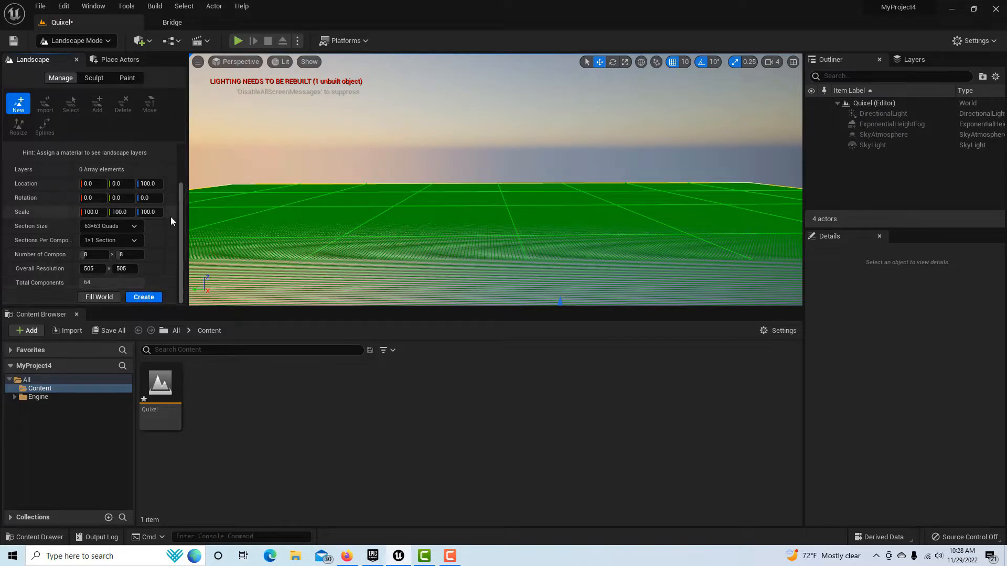
{"action": "scroll", "coordinate": [132, 257], "scroll_direction": "up", "scroll_amount": 1}
{"action": "left_click_drag", "start_coordinate": [179, 217], "coordinate": [182, 270]}
{"action": "left_click", "coordinate": [144, 296]}
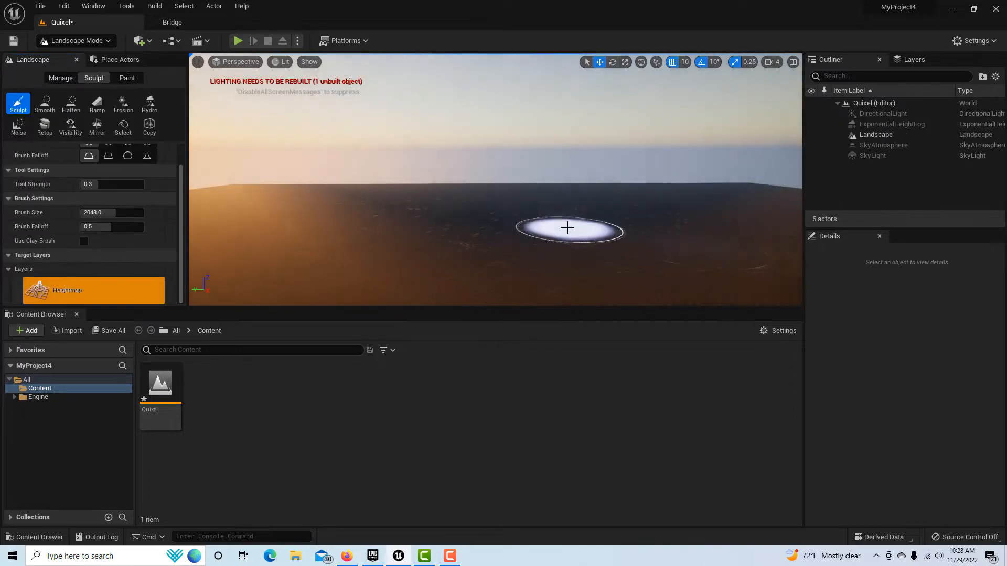
Step: Reduce the landscape sculpting brush size to 1.0 and switch to the landscape painting tools
{"action": "mouse_move", "coordinate": [543, 236]}
{"action": "right_mouse_down"}
{"action": "mouse_move", "coordinate": [544, 210]}
{"action": "mouse_move", "coordinate": [544, 268]}
{"action": "mouse_move", "coordinate": [548, 235]}
{"action": "right_mouse_up"}
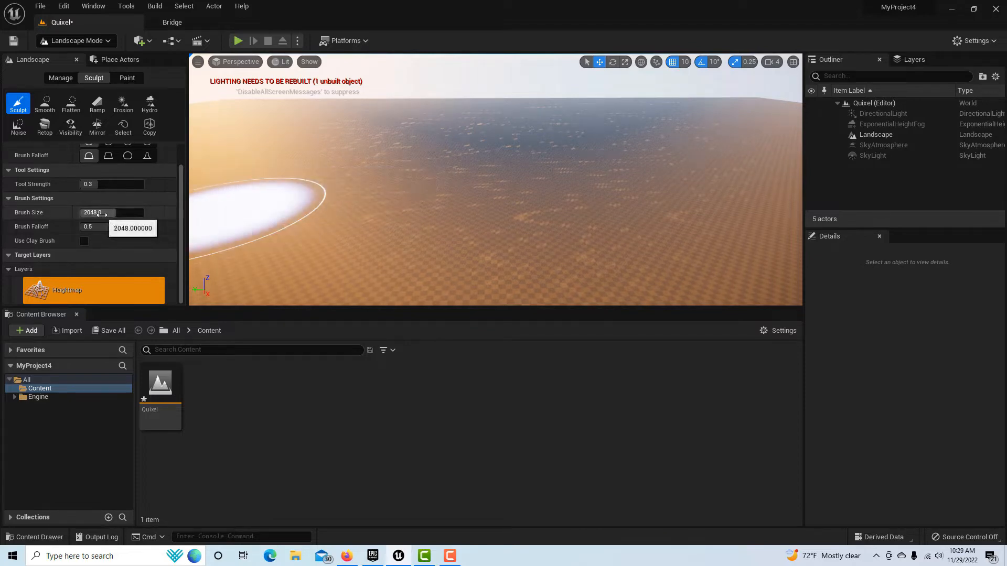
{"action": "left_click_drag", "start_coordinate": [102, 214], "coordinate": [80, 214]}
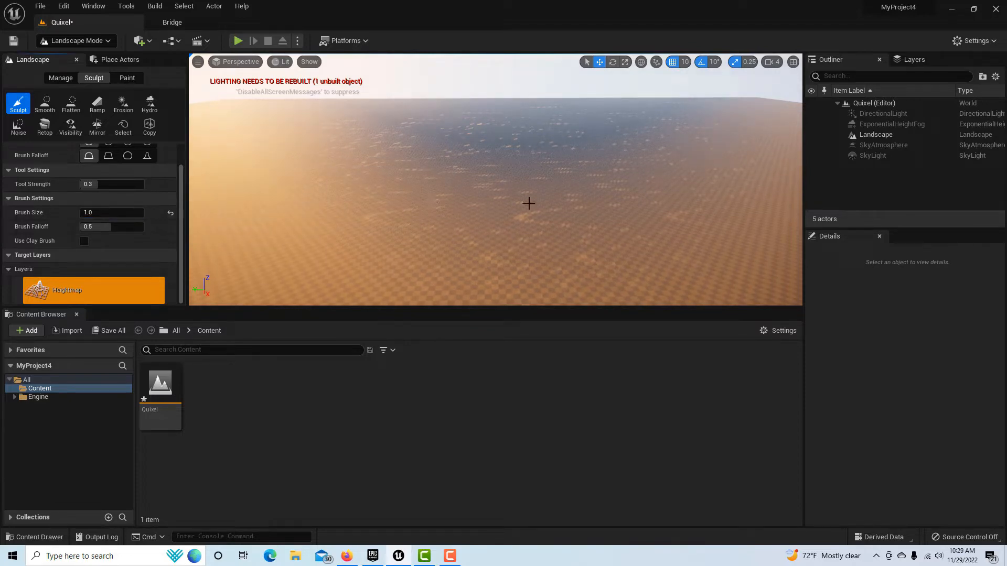
{"action": "left_click", "coordinate": [130, 79]}
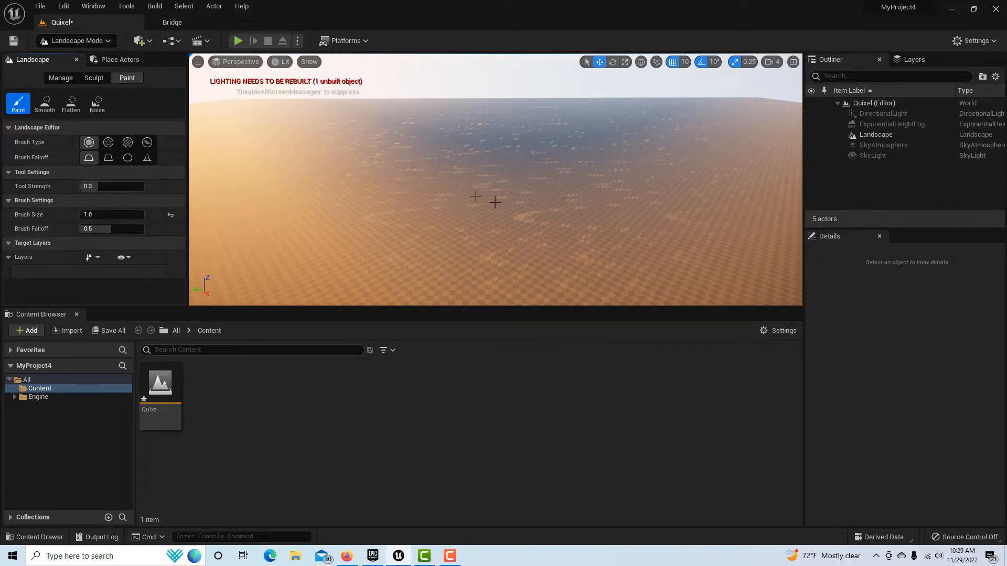
Step: Filter the Landscape actor's properties for "edit" and enable its edit layers, accepting the confirmation
{"action": "left_click", "coordinate": [880, 137]}
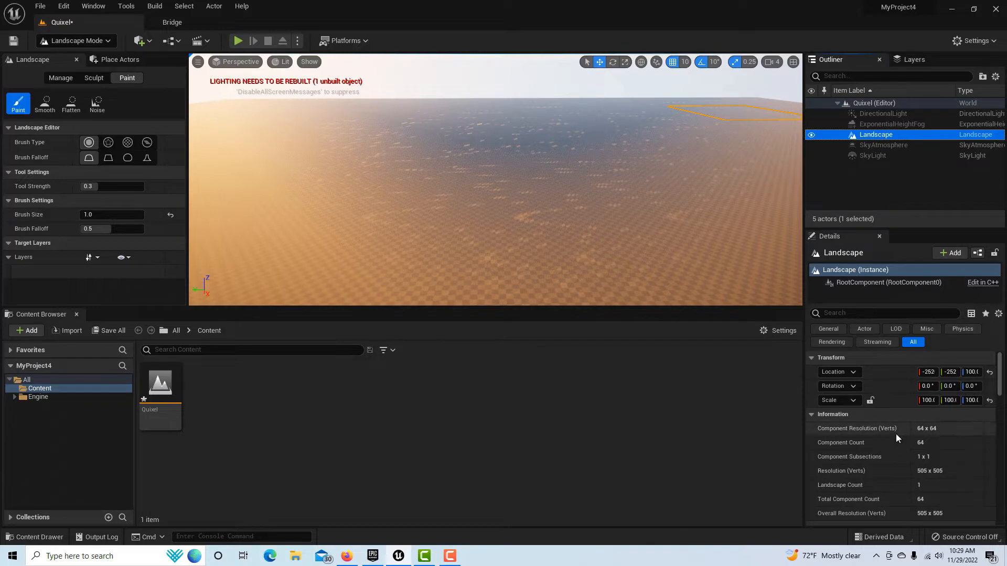
{"action": "scroll", "coordinate": [897, 439], "scroll_direction": "down", "scroll_amount": 1}
{"action": "left_click", "coordinate": [864, 310]}
{"action": "type", "text": "edit"}
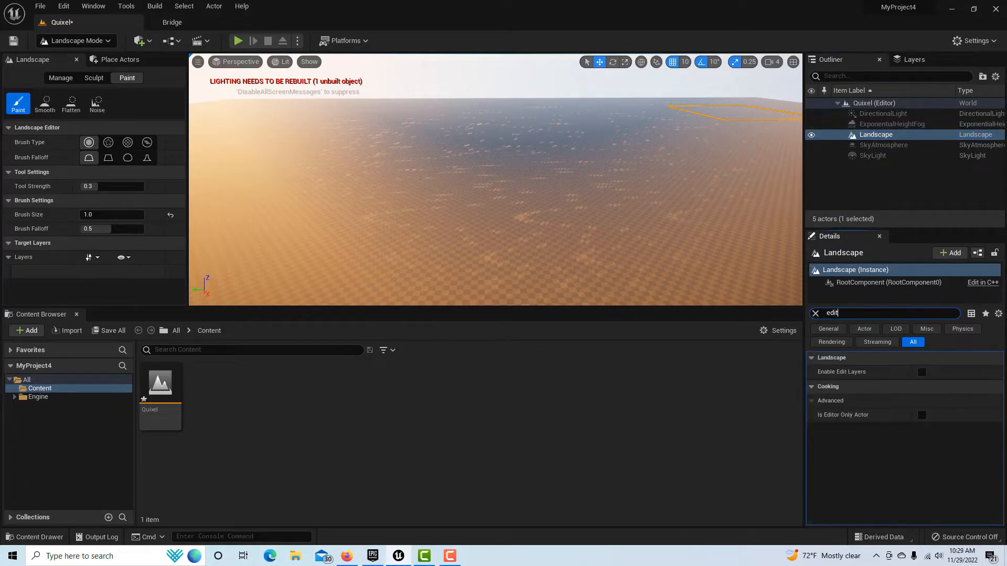
{"action": "left_click", "coordinate": [921, 371]}
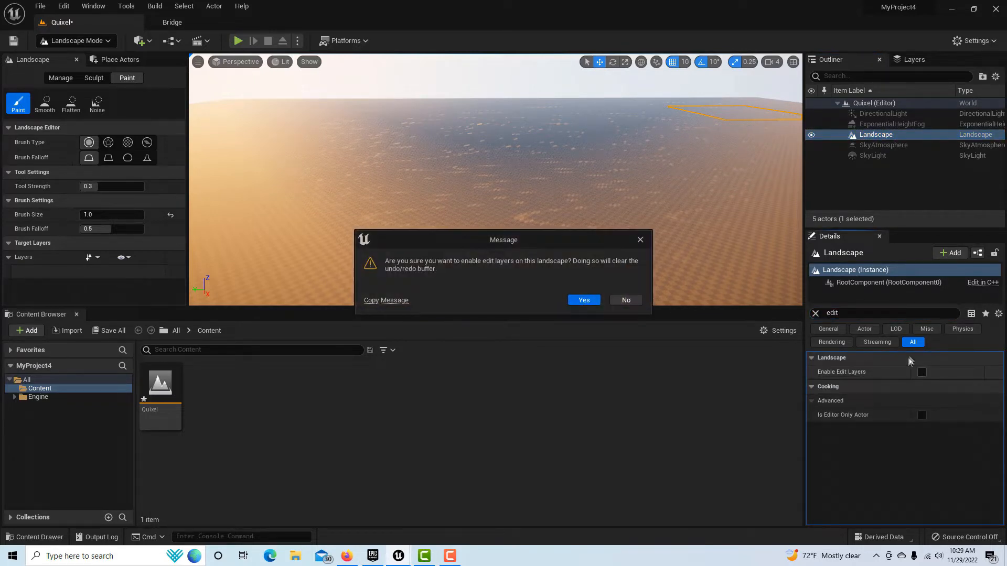
{"action": "left_click", "coordinate": [584, 300]}
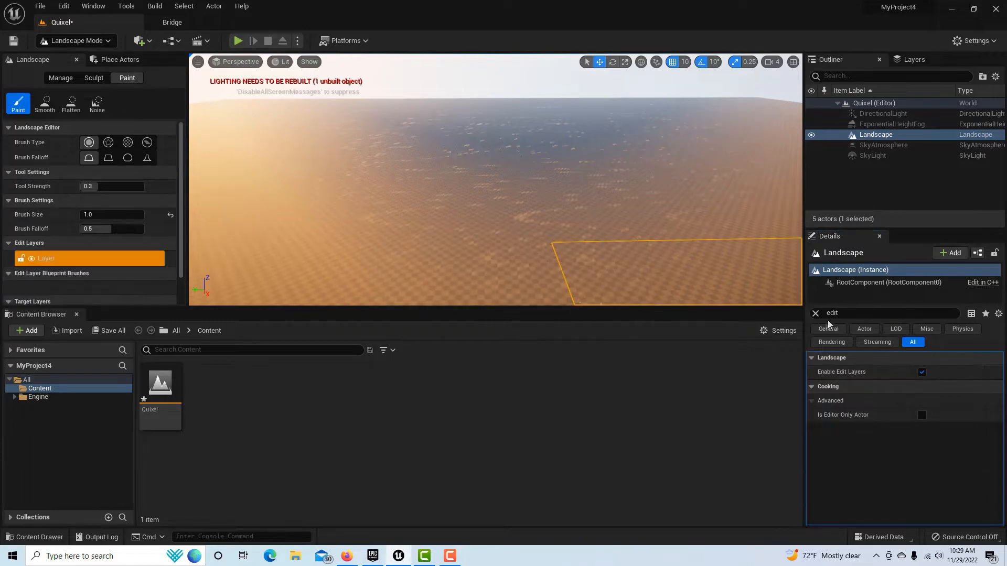
{"action": "left_click", "coordinate": [852, 314]}
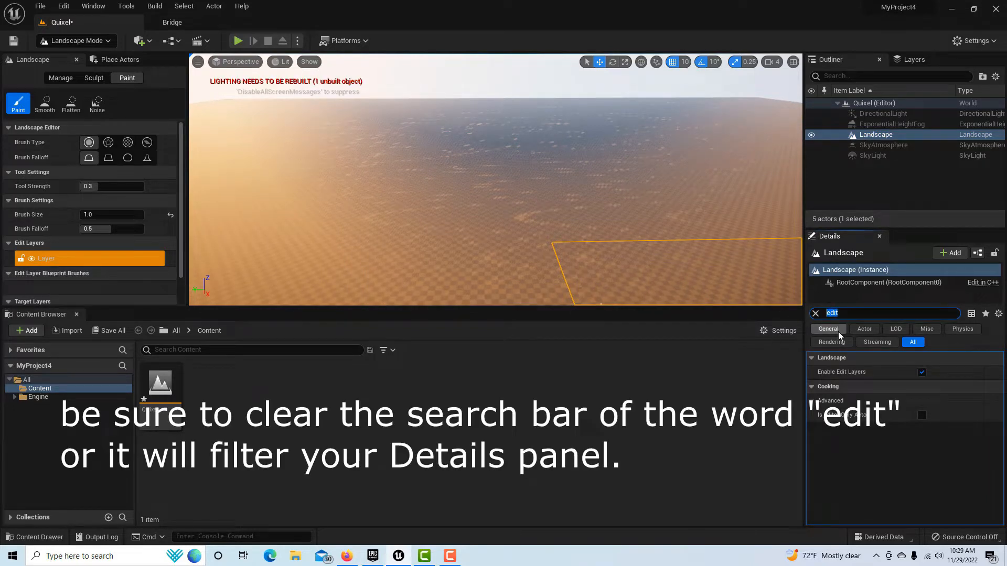
Step: Clear the "edit" filter from the landscape's details and switch the editor back to Select mode
{"action": "key", "text": "BackSpace"}
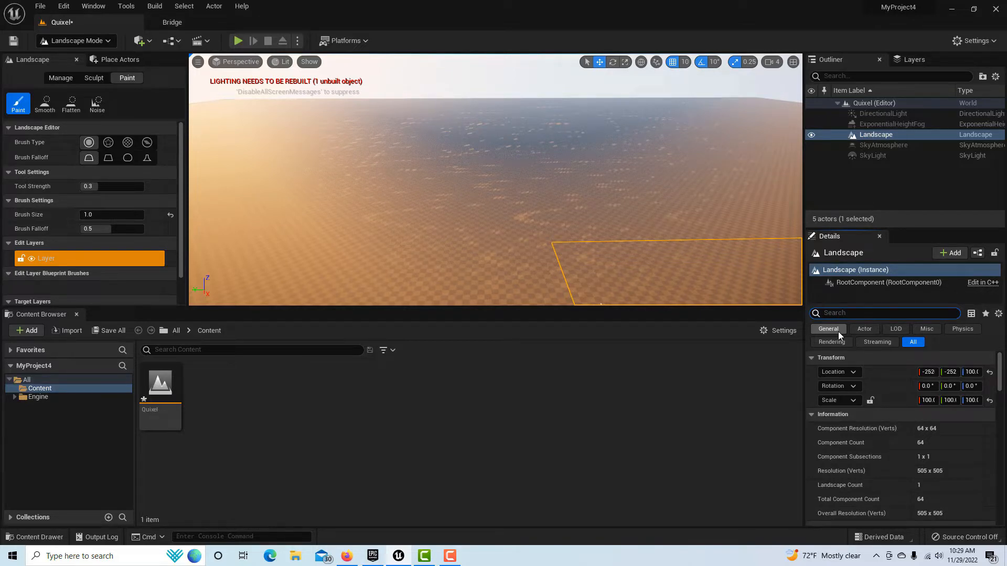
{"action": "scroll", "coordinate": [103, 266], "scroll_direction": "down", "scroll_amount": 2}
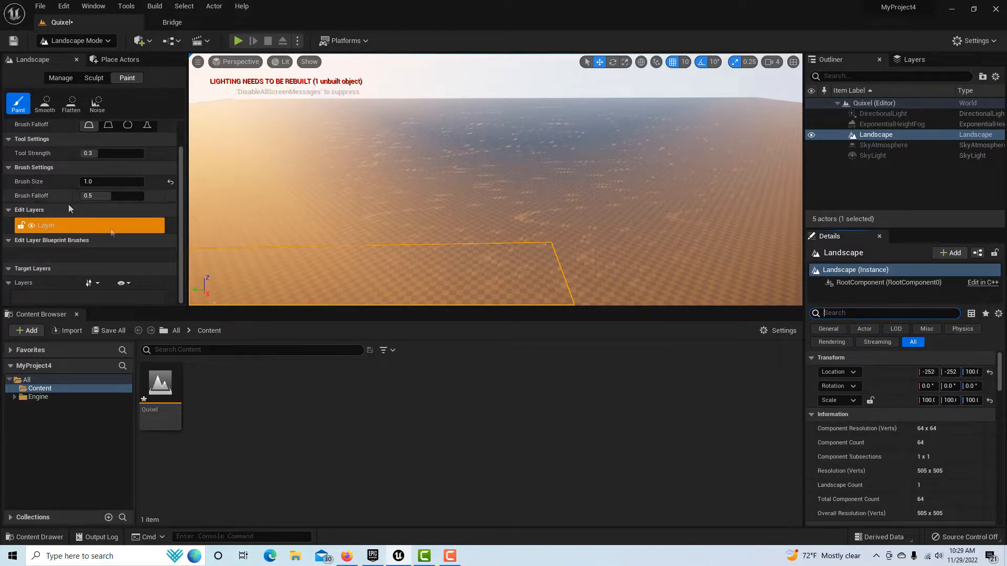
{"action": "left_click", "coordinate": [110, 42]}
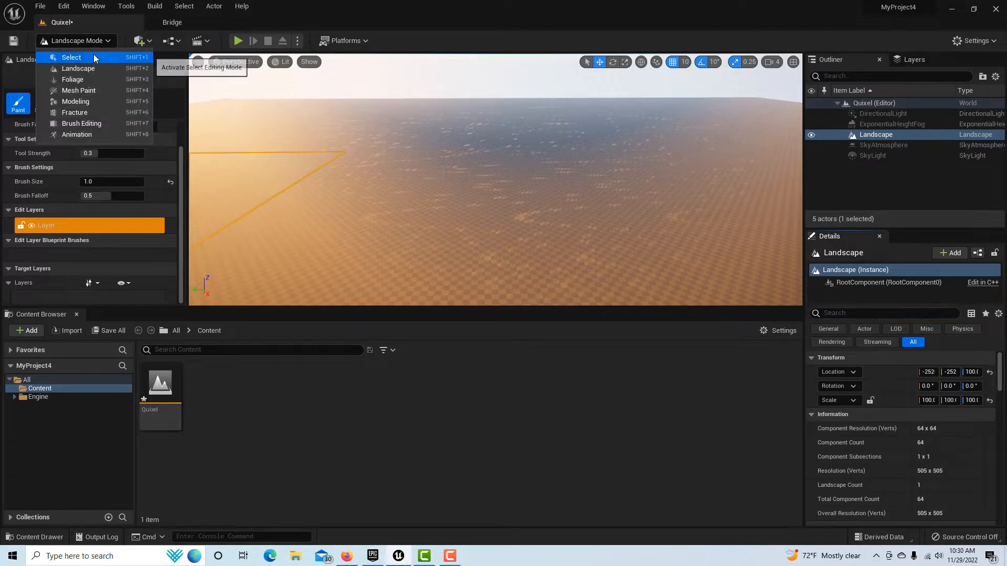
{"action": "left_click", "coordinate": [94, 55]}
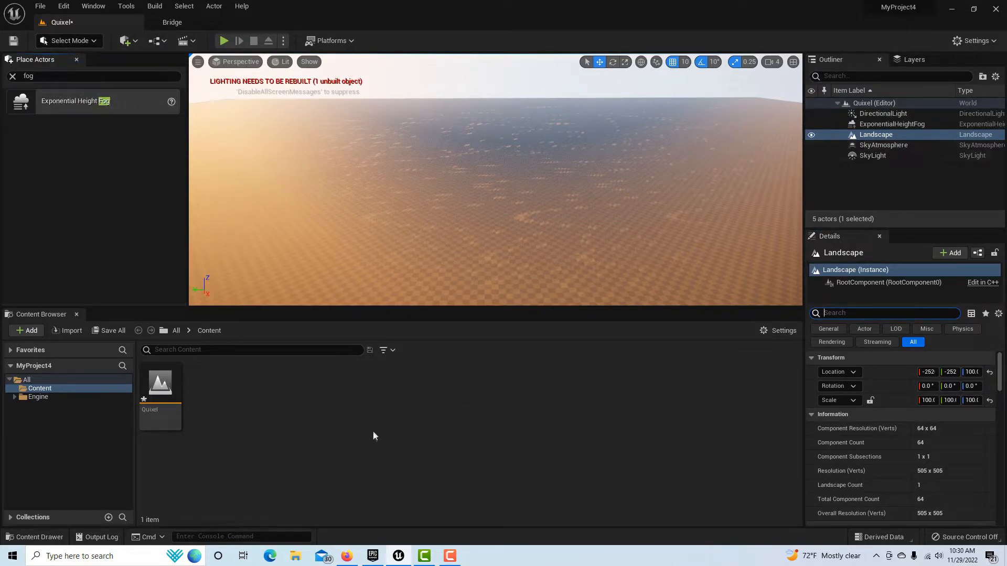
Step: Select the Quixel level asset in the Content folder and save the level
{"action": "left_click", "coordinate": [41, 389]}
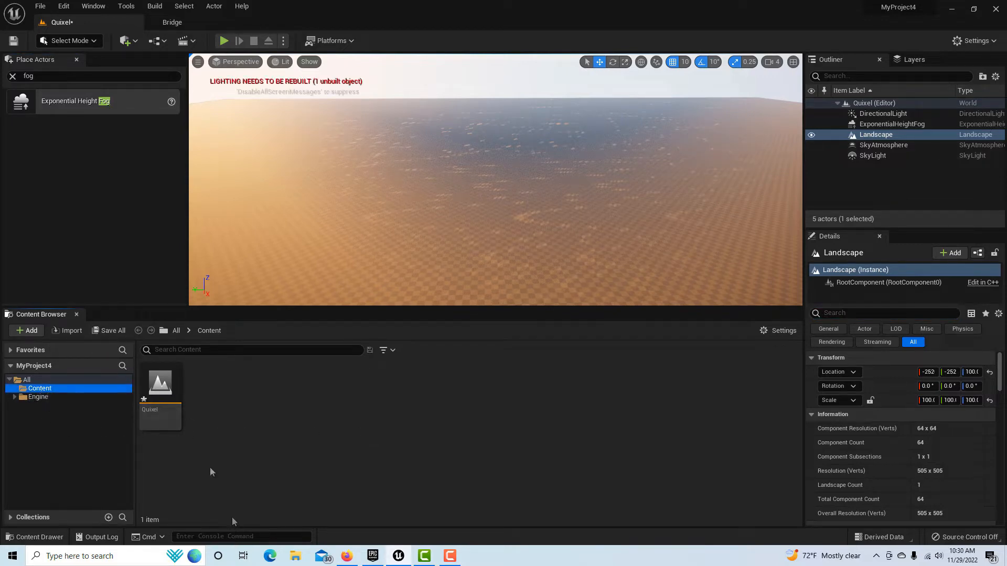
{"action": "left_click", "coordinate": [166, 413]}
{"action": "key", "text": "ctrl+s"}
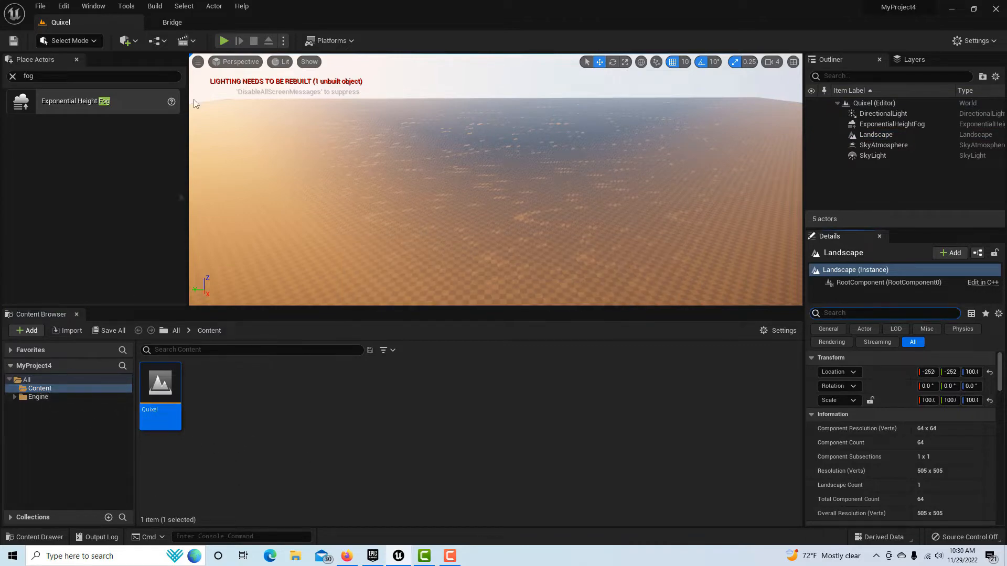
Step: Find the Mossy Grass surface among Bridge's wild grass surfaces and add it to the project at medium quality
{"action": "left_click", "coordinate": [173, 23]}
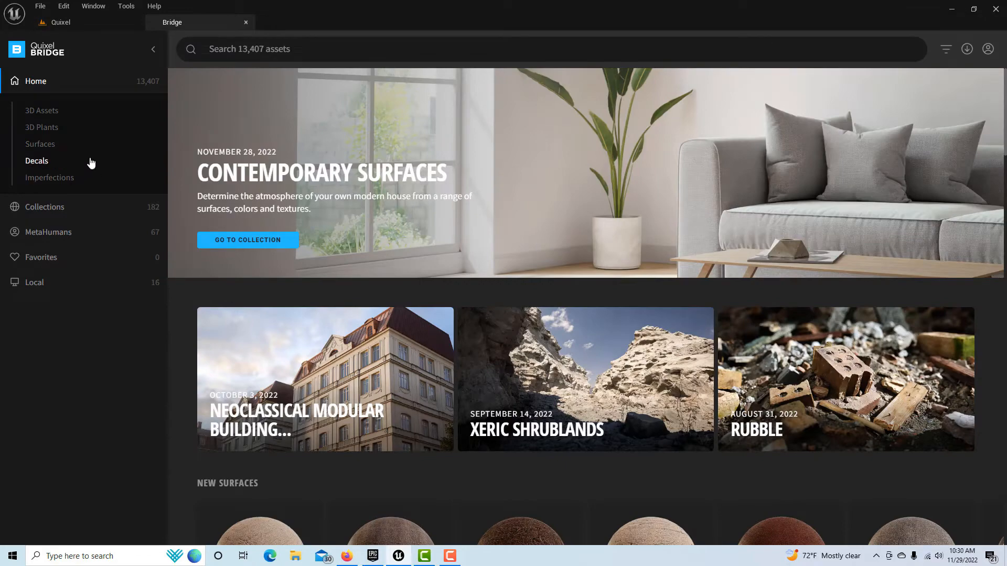
{"action": "left_click", "coordinate": [59, 143]}
{"action": "scroll", "coordinate": [603, 277], "scroll_direction": "down", "scroll_amount": 2}
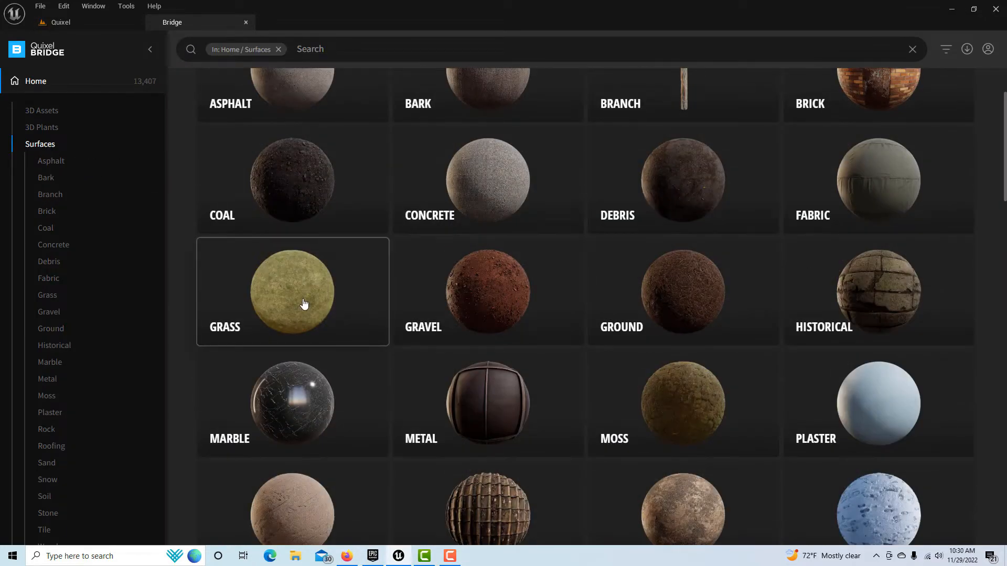
{"action": "left_click", "coordinate": [304, 303]}
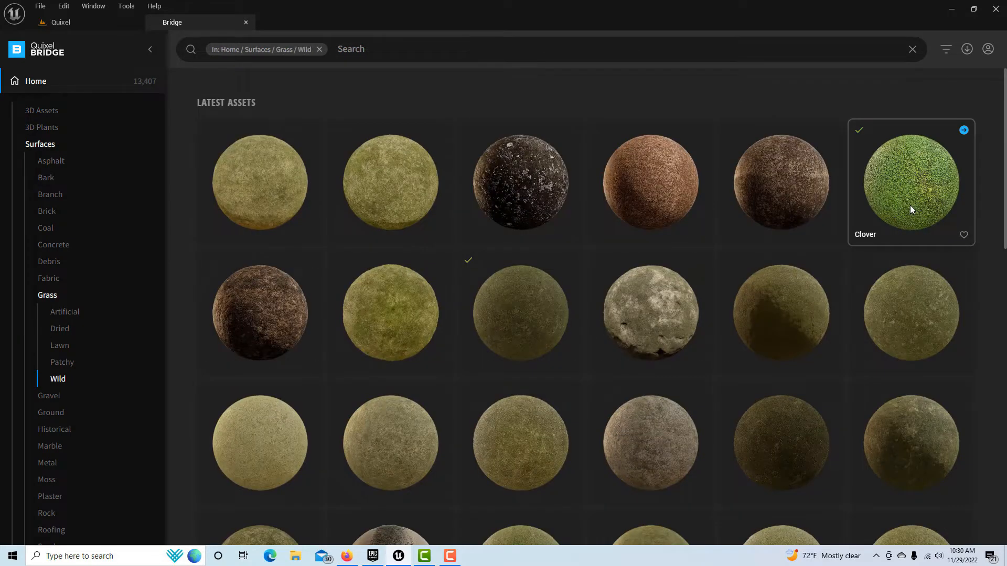
{"action": "left_click", "coordinate": [910, 206]}
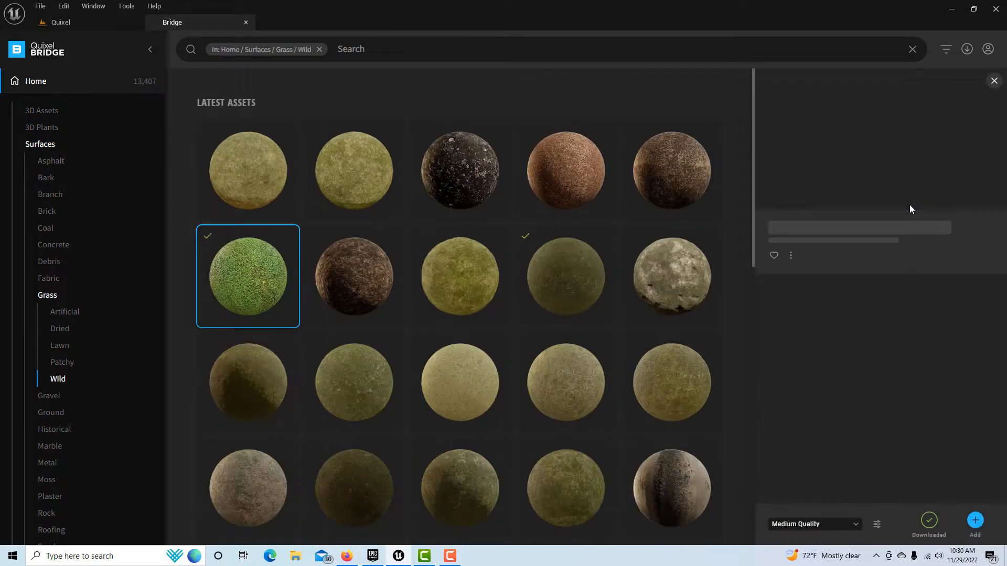
{"action": "left_click", "coordinate": [465, 288]}
{"action": "left_click", "coordinate": [501, 237]}
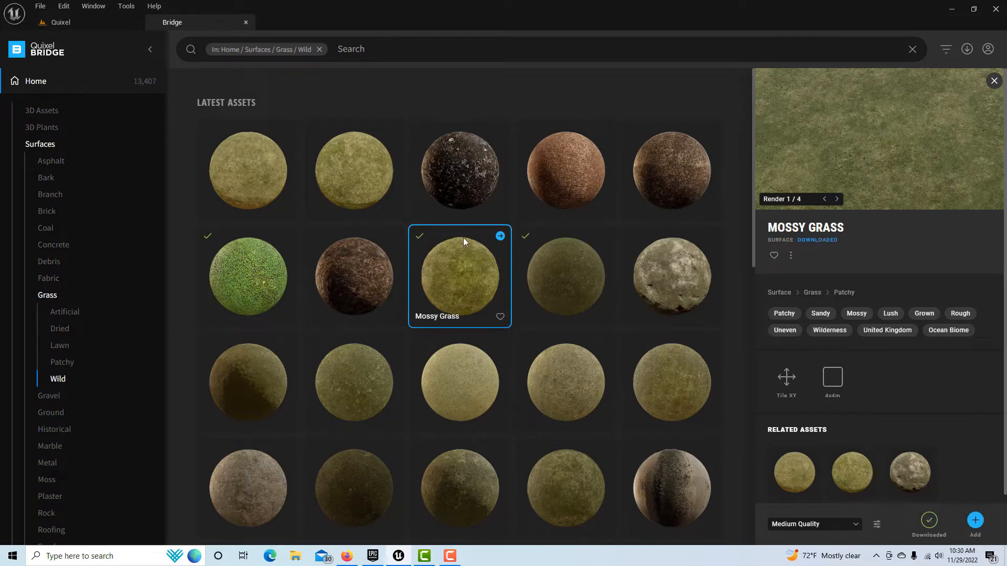
{"action": "left_click", "coordinate": [501, 237]}
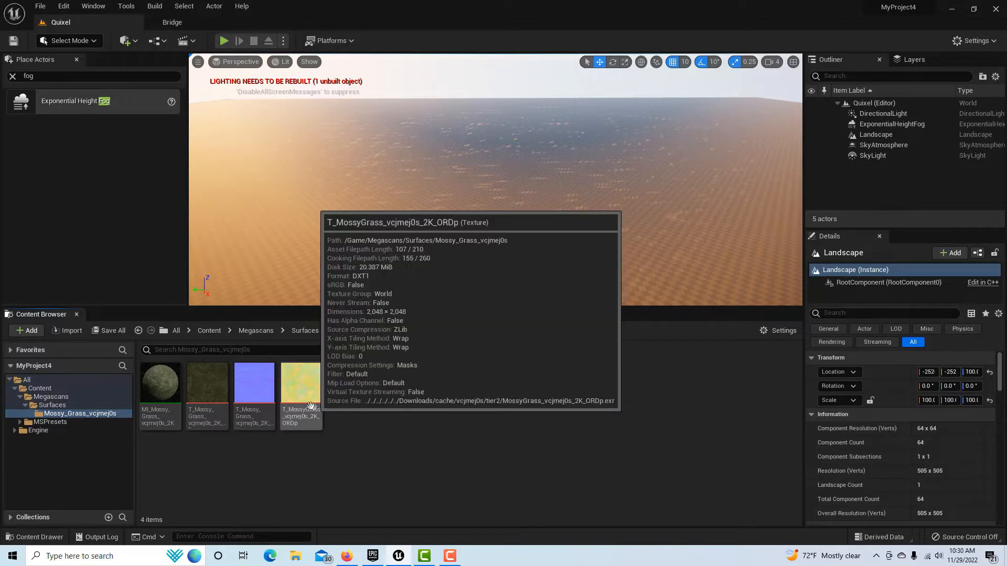
Step: Find the Damaged Asphalt surface in Bridge's asphalt category and add it to the project at medium quality
{"action": "left_click", "coordinate": [208, 22]}
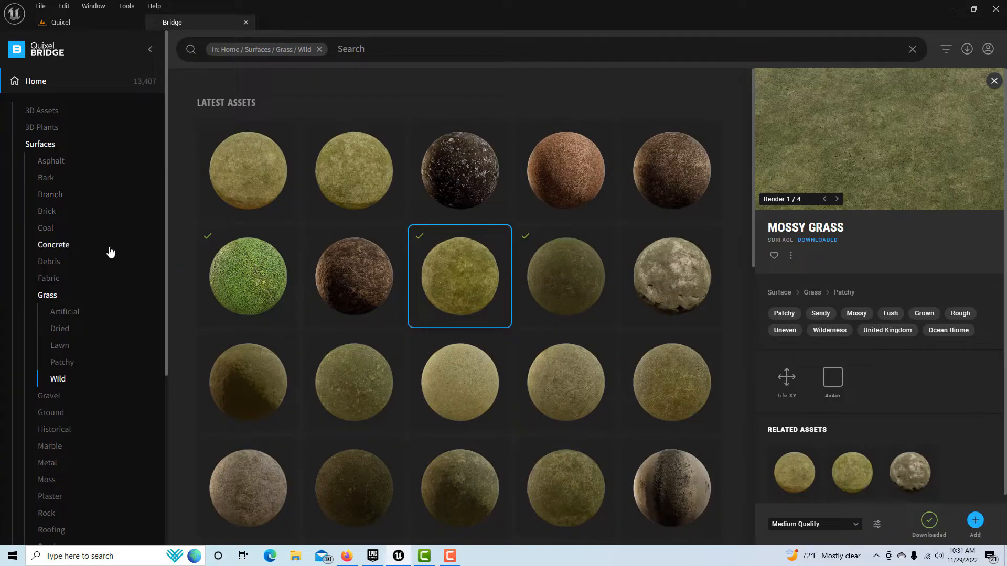
{"action": "scroll", "coordinate": [79, 226], "scroll_direction": "down", "scroll_amount": 2}
{"action": "scroll", "coordinate": [79, 226], "scroll_direction": "up", "scroll_amount": 2}
{"action": "scroll", "coordinate": [82, 231], "scroll_direction": "down", "scroll_amount": 4}
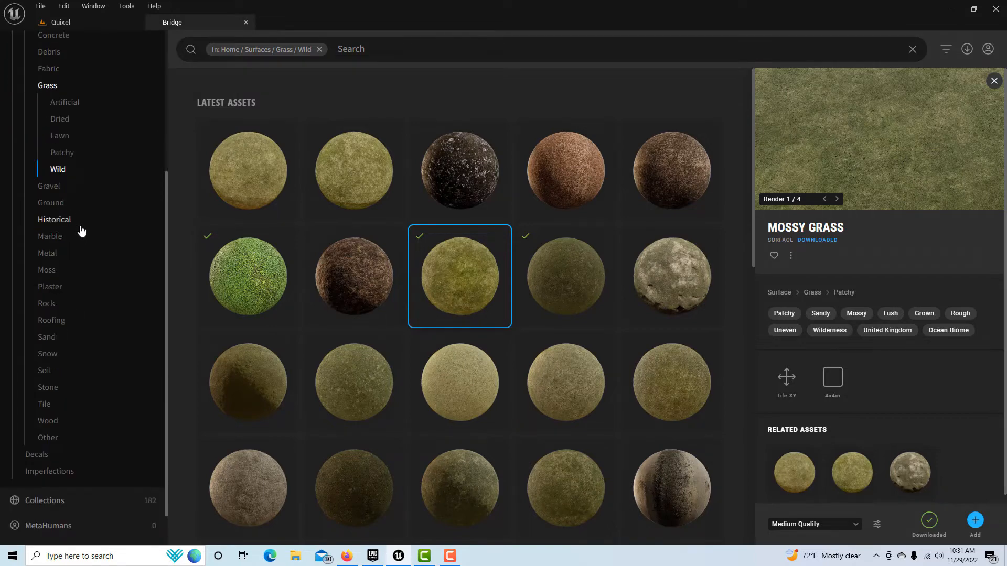
{"action": "scroll", "coordinate": [79, 263], "scroll_direction": "up", "scroll_amount": 4}
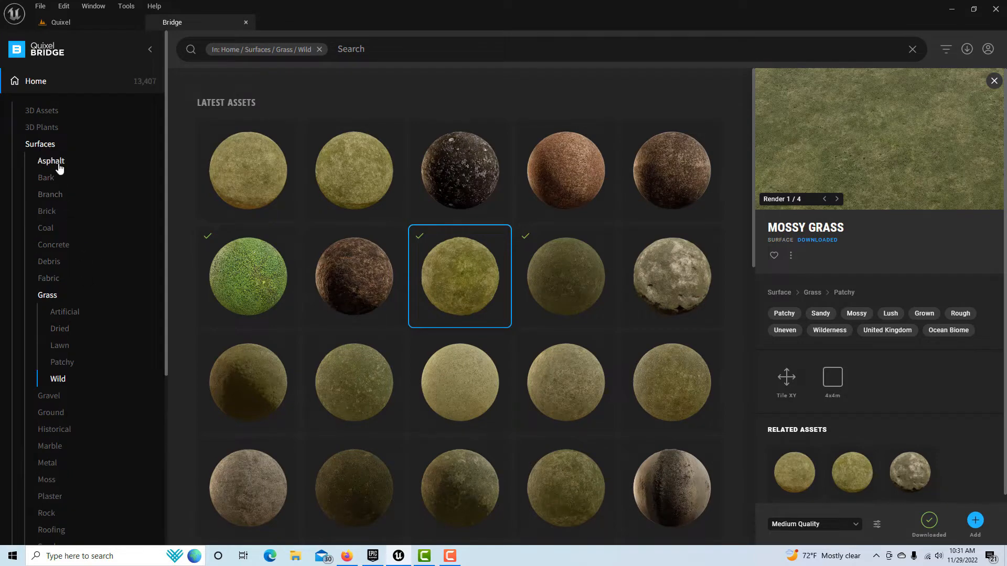
{"action": "left_click", "coordinate": [51, 161]}
{"action": "scroll", "coordinate": [499, 360], "scroll_direction": "down", "scroll_amount": 1}
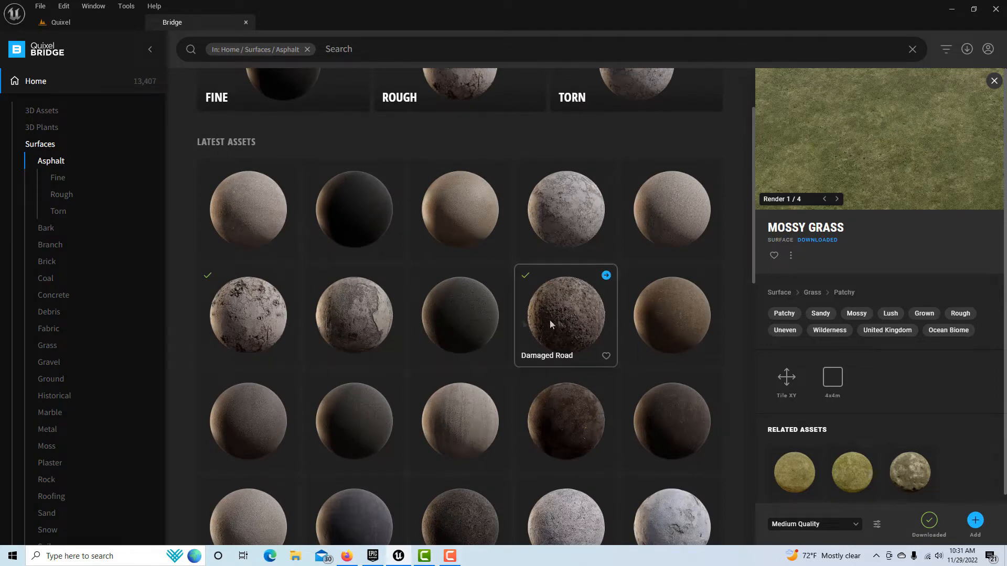
{"action": "left_click", "coordinate": [338, 313]}
{"action": "left_click", "coordinate": [394, 275]}
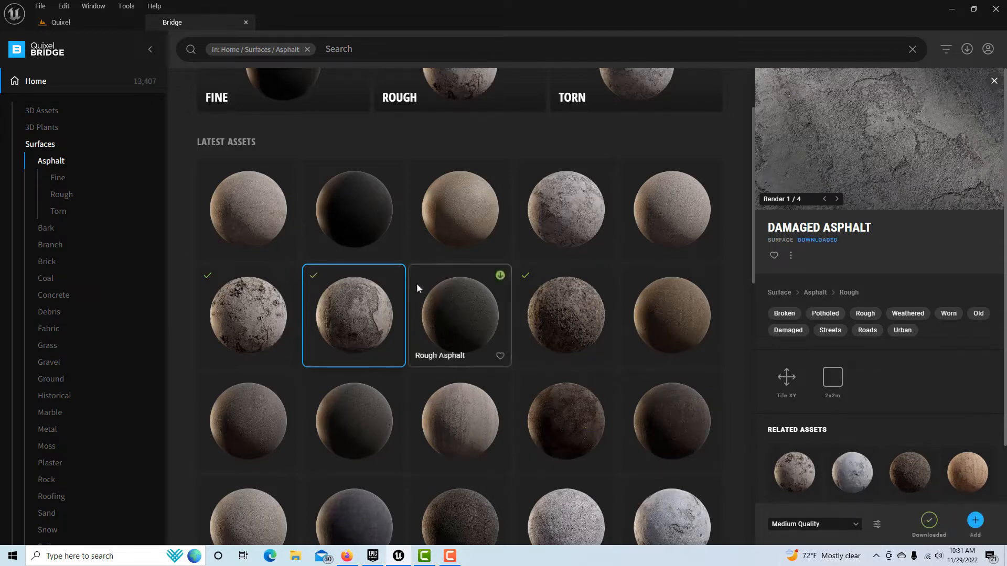
{"action": "left_click", "coordinate": [976, 520]}
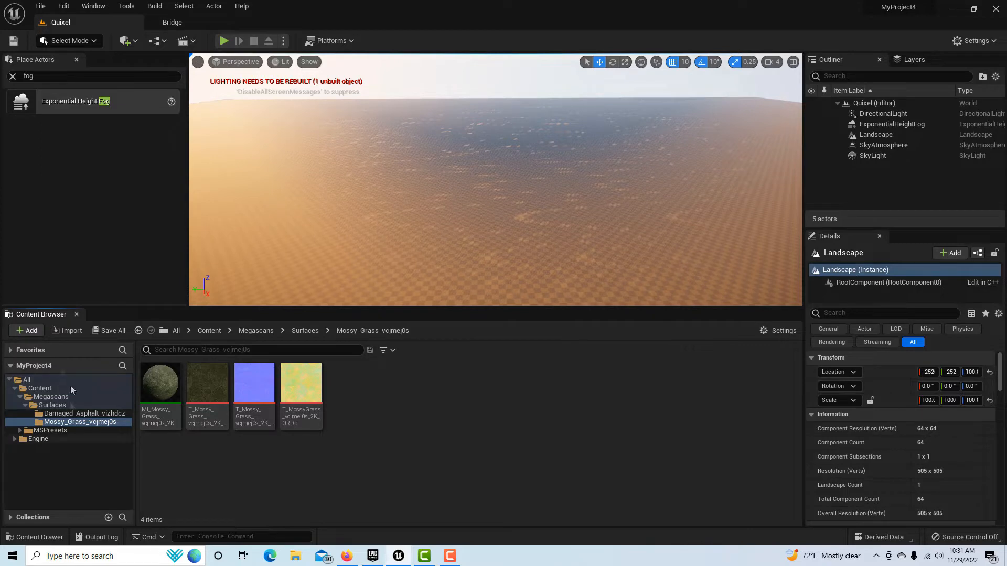
Step: Create a new material named MM_Quixel in the Megascans Surfaces folder
{"action": "left_click", "coordinate": [53, 405]}
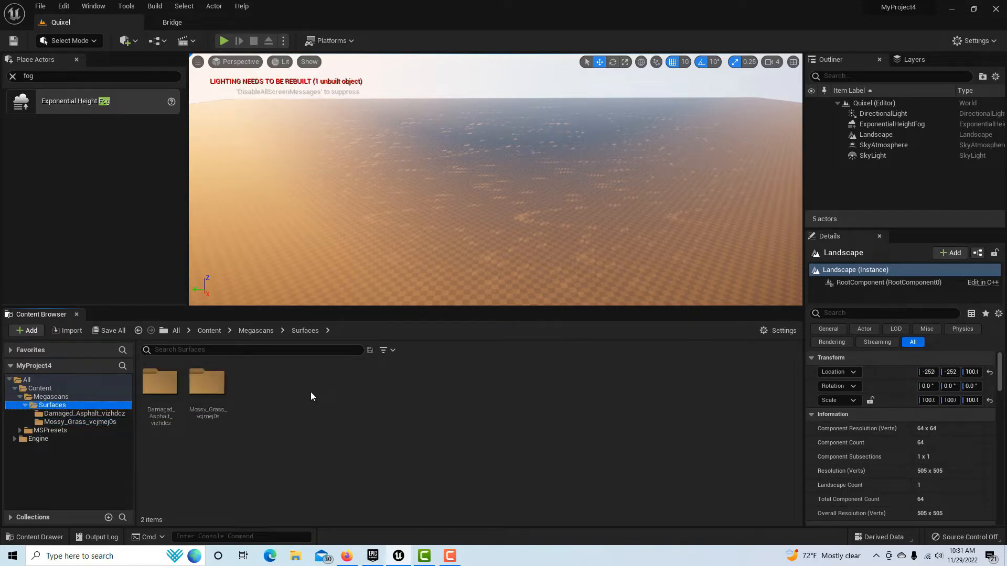
{"action": "right_click", "coordinate": [310, 392]}
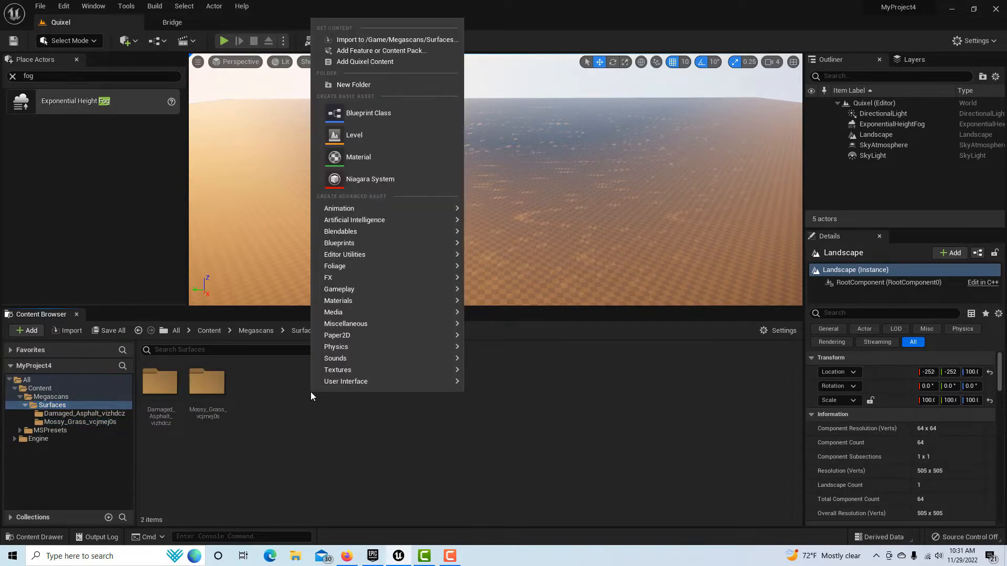
{"action": "left_click", "coordinate": [370, 157]}
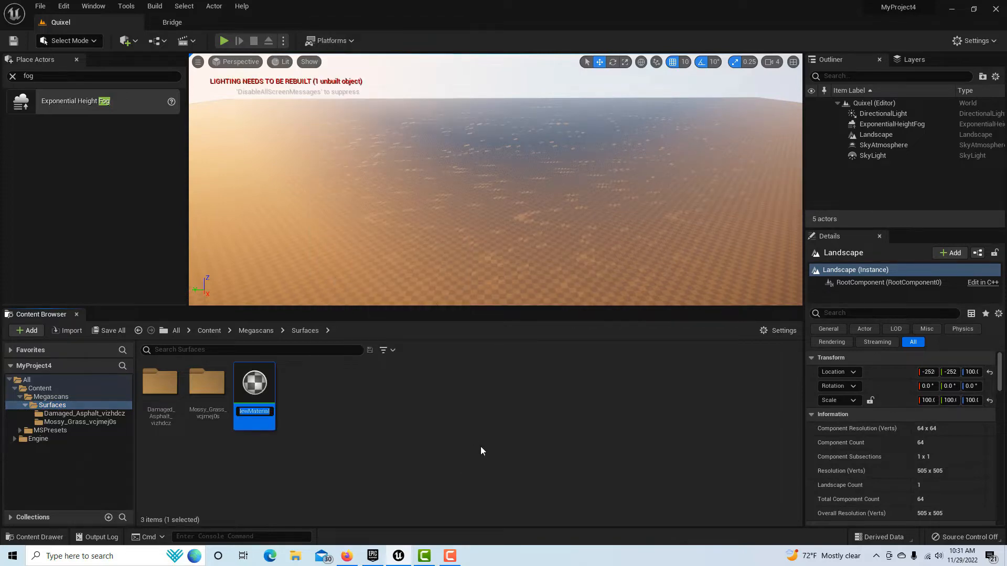
{"action": "type", "text": "MM_Qui"}
{"action": "type", "text": "xel"}
{"action": "key", "text": "Return"}
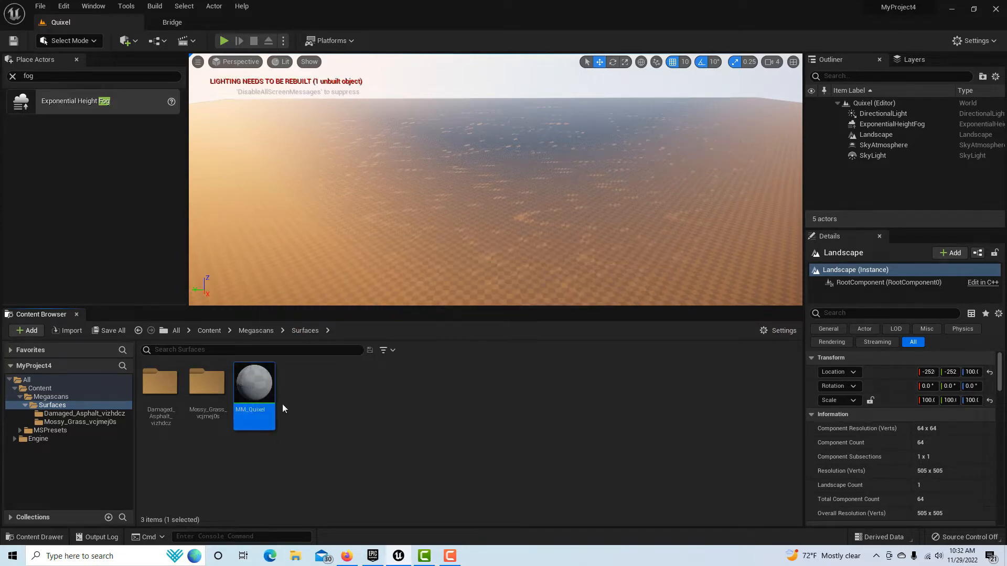
Step: Open the MM_Quixel material for editing and shrink and move its window clear of the Content Browser assets
{"action": "mouse_move", "coordinate": [267, 397]}
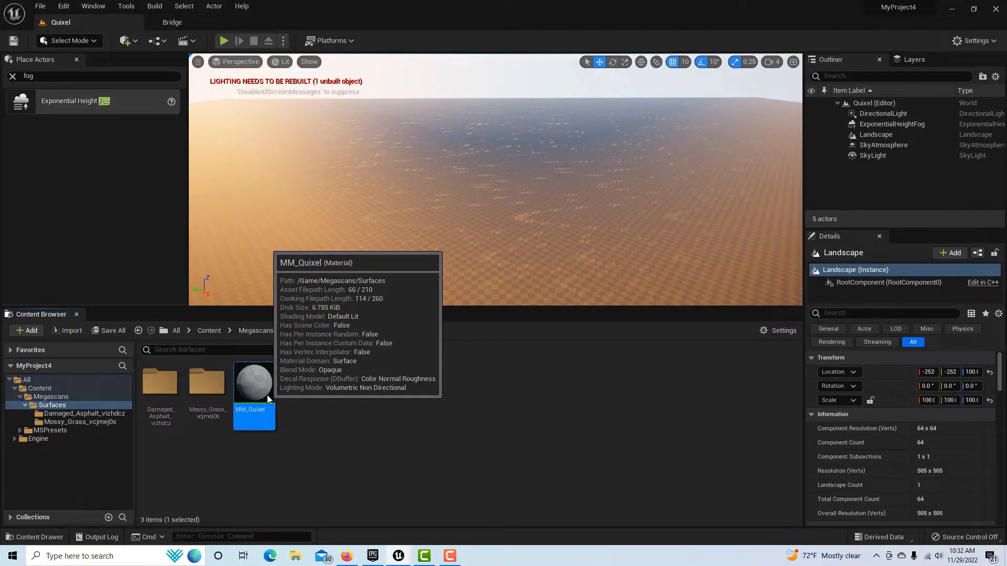
{"action": "double_click", "coordinate": [262, 393]}
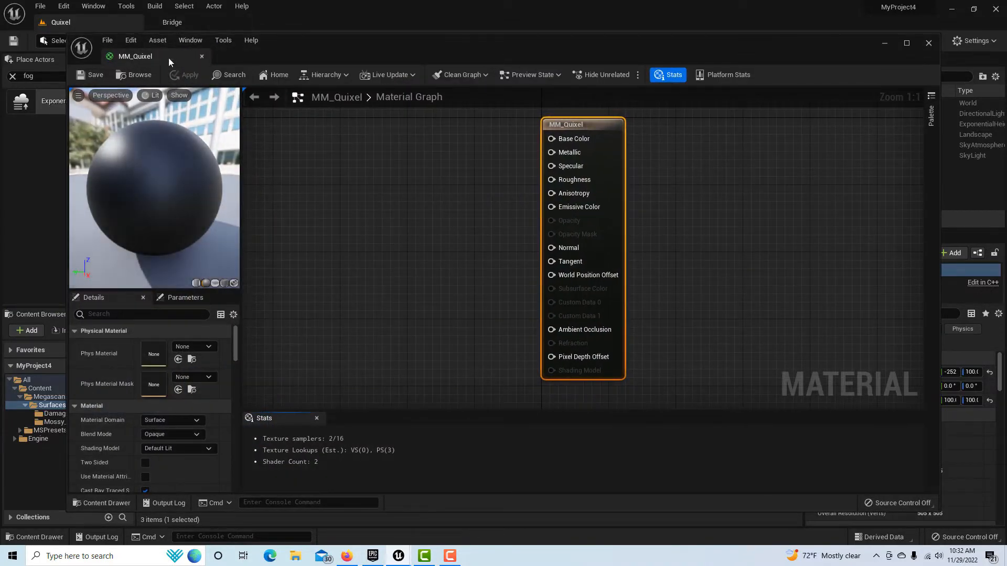
{"action": "left_click_drag", "start_coordinate": [156, 57], "coordinate": [381, 84]}
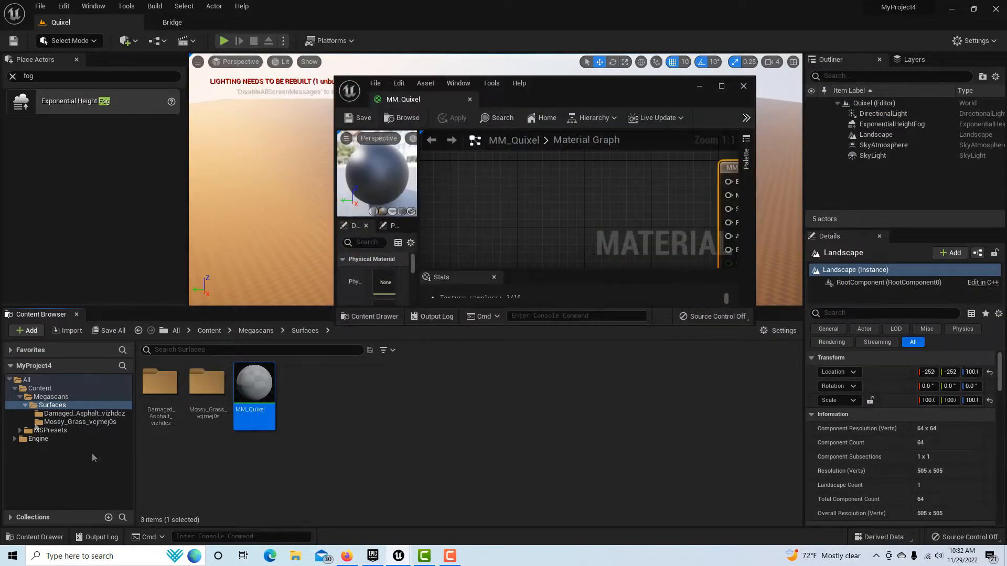
Step: Place the three Damaged Asphalt textures (D, N and ORDp) into the MM_Quixel material graph as texture samples
{"action": "left_click", "coordinate": [63, 414]}
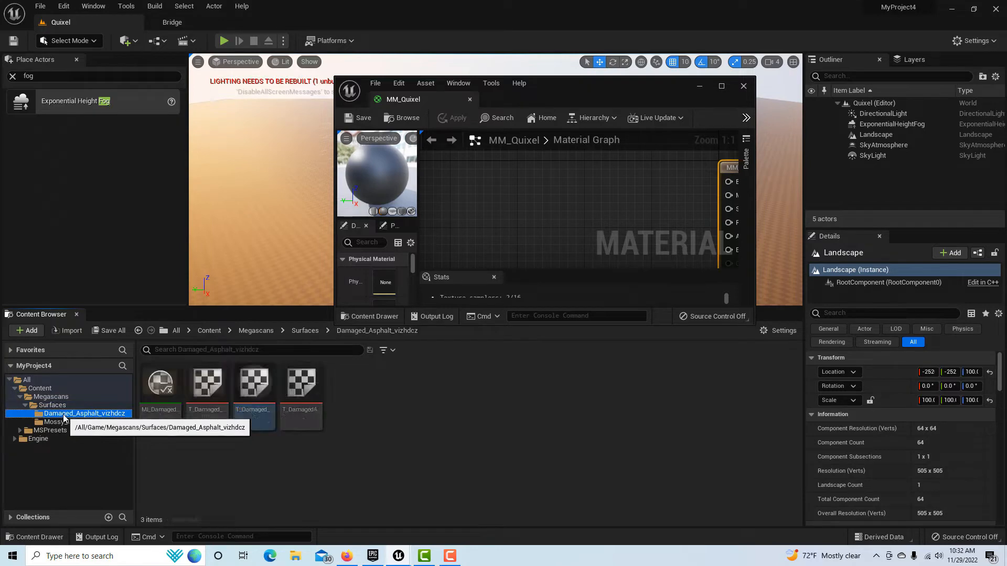
{"action": "left_click", "coordinate": [204, 388]}
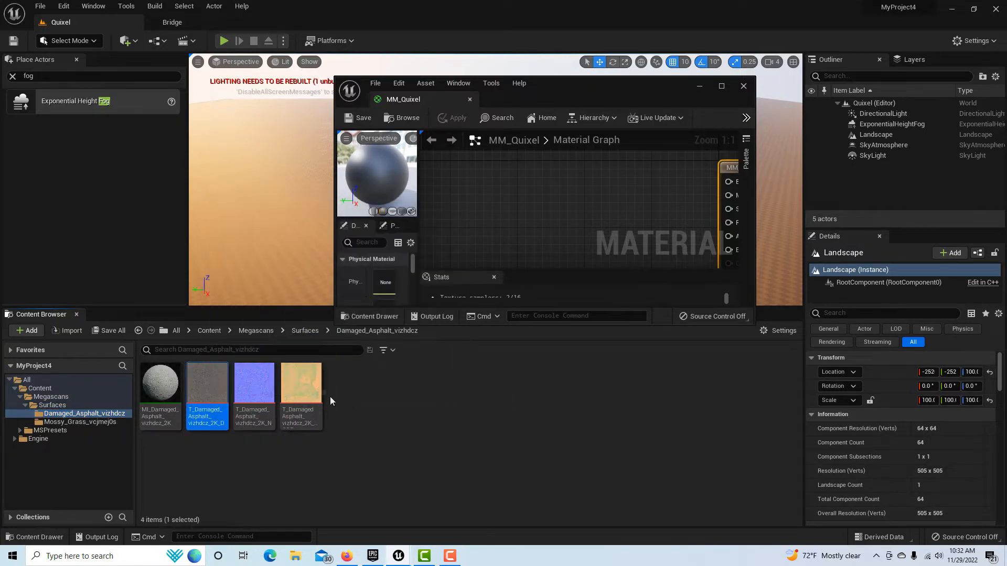
{"action": "left_click", "coordinate": [304, 390]}
{"action": "left_click", "coordinate": [207, 388]}
{"action": "left_click", "coordinate": [300, 385]}
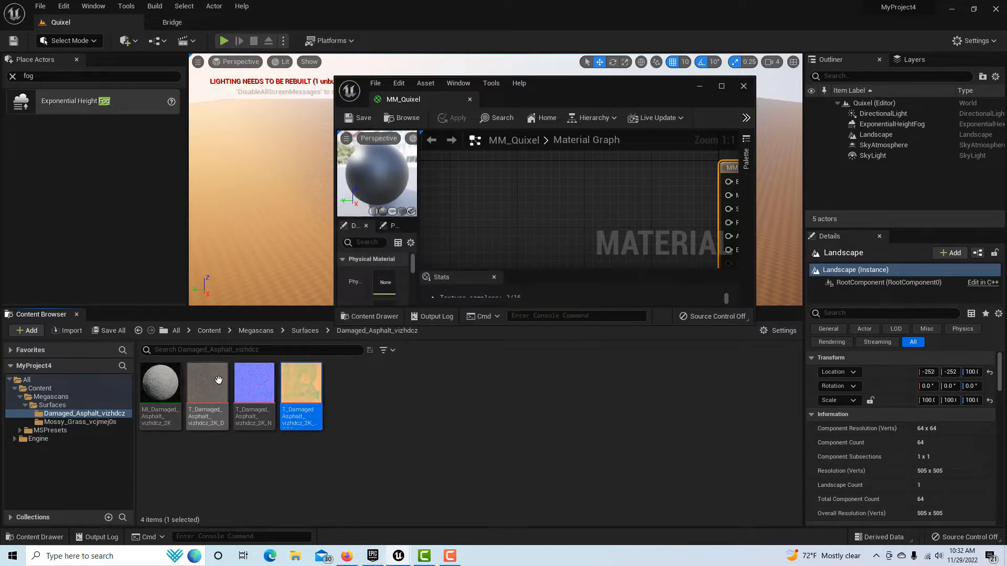
{"action": "left_click", "coordinate": [207, 388]}
{"action": "left_click", "coordinate": [283, 380], "text": "shift"}
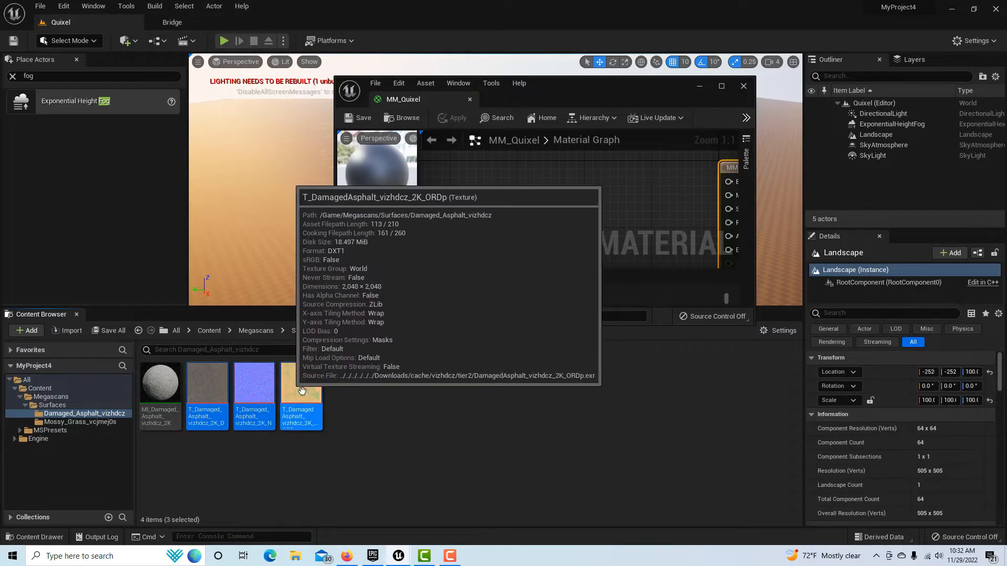
{"action": "left_click_drag", "start_coordinate": [283, 380], "coordinate": [521, 174]}
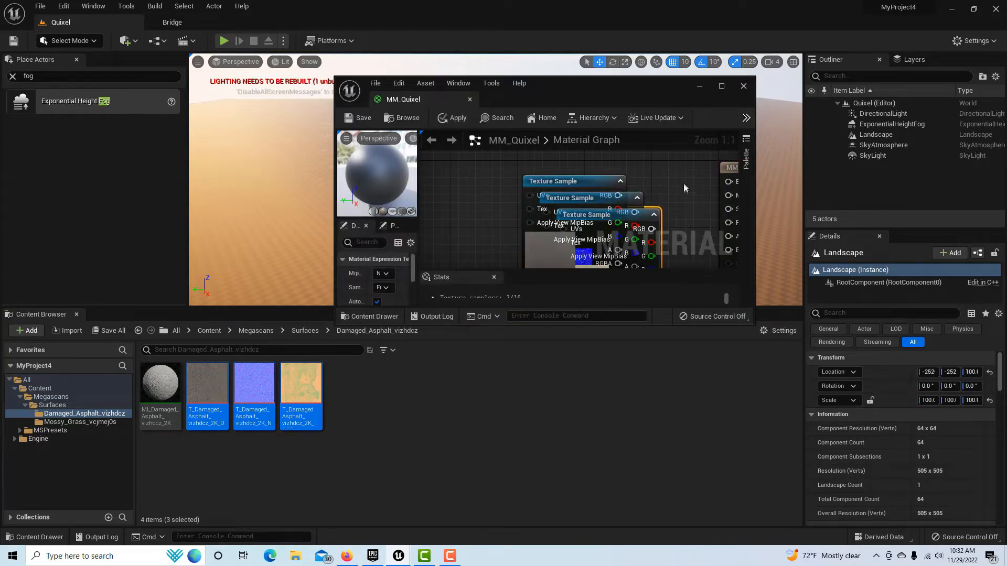
Step: Place the three Mossy Grass textures in an empty area of the MM_Quixel graph below the asphalt samples
{"action": "right_click_drag", "start_coordinate": [674, 190], "coordinate": [654, 140]}
{"action": "right_click_drag", "start_coordinate": [661, 209], "coordinate": [666, 165]}
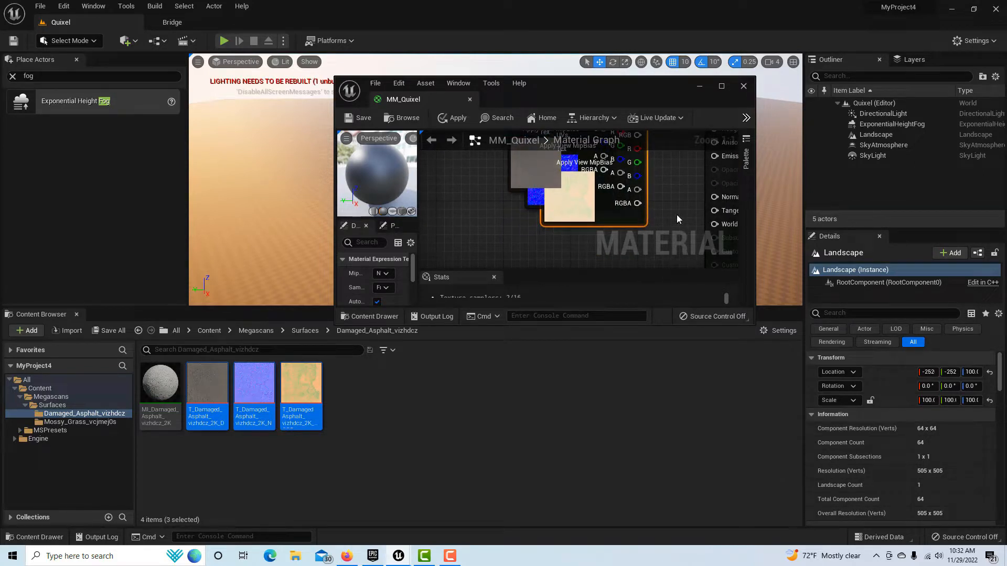
{"action": "right_click_drag", "start_coordinate": [674, 219], "coordinate": [666, 148]}
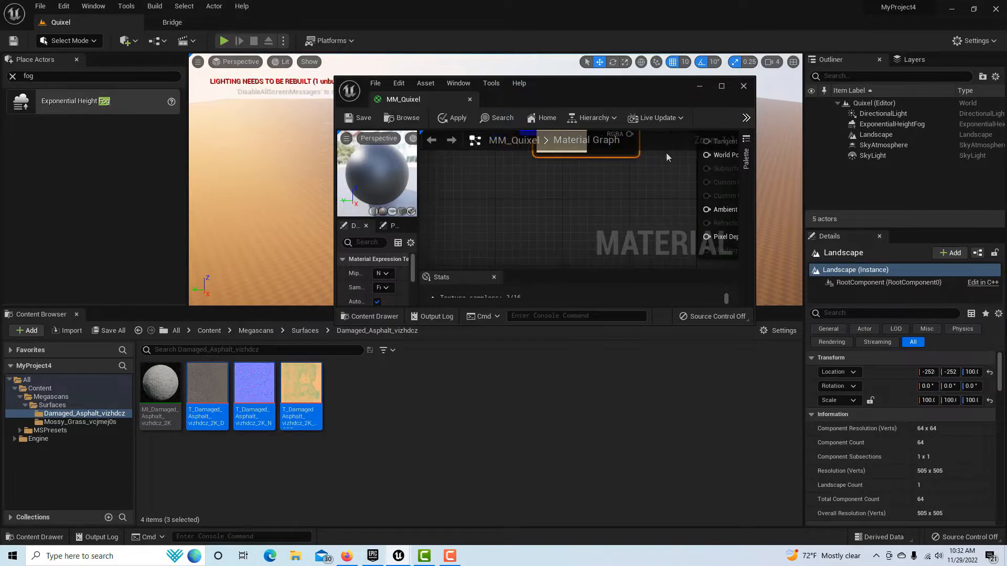
{"action": "left_click", "coordinate": [81, 422]}
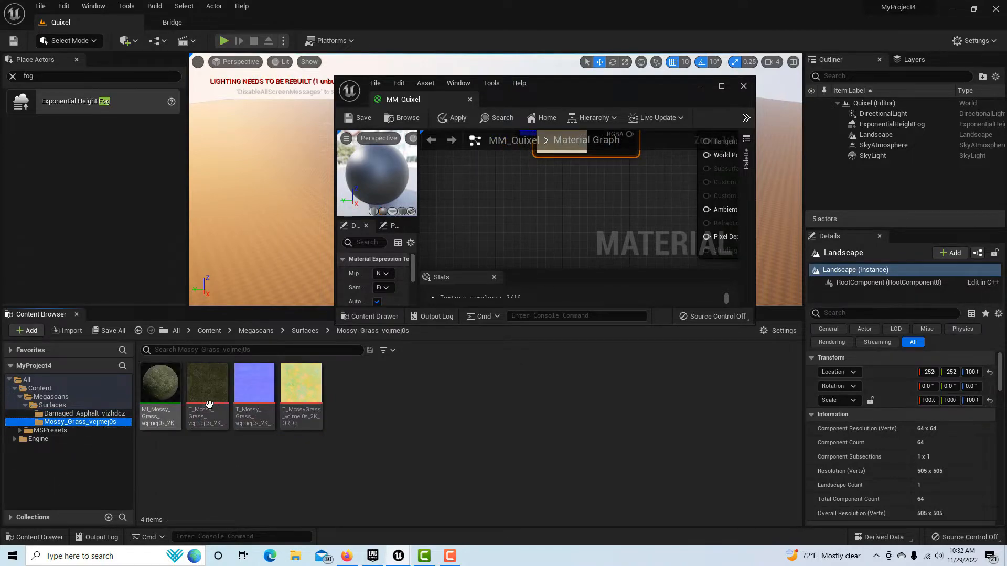
{"action": "left_click", "coordinate": [215, 406]}
{"action": "left_click", "coordinate": [306, 388], "text": "shift"}
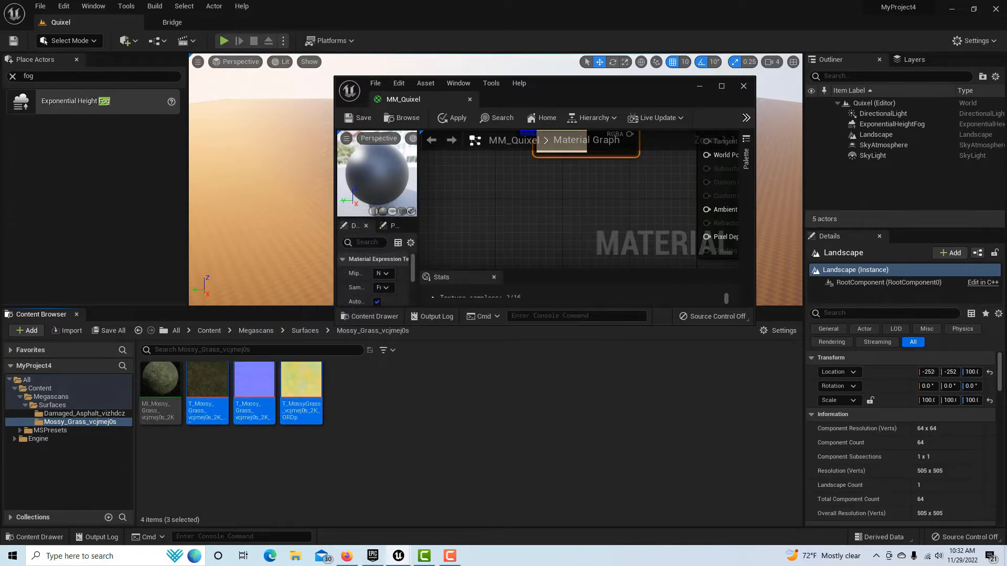
{"action": "left_click_drag", "start_coordinate": [303, 381], "coordinate": [523, 223]}
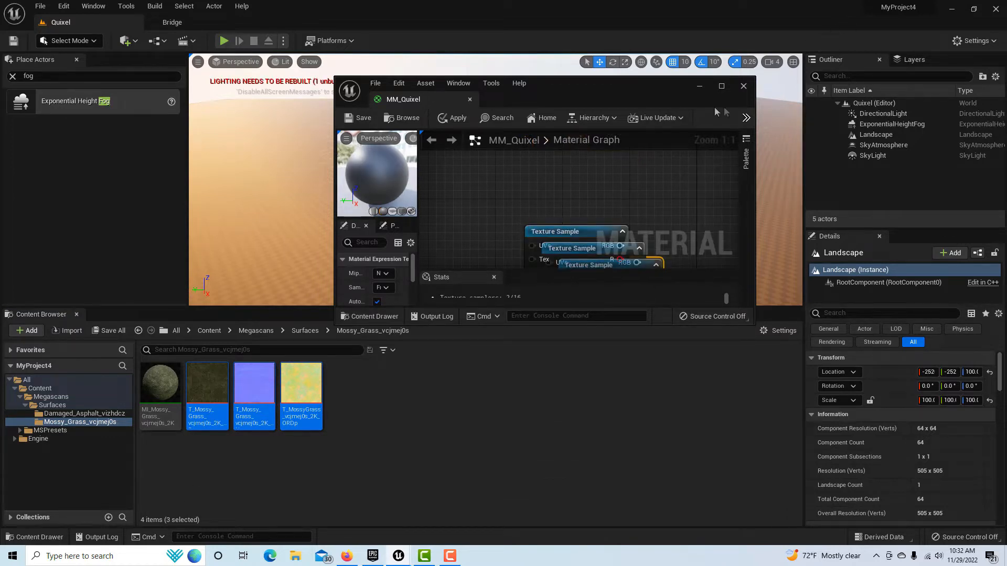
Step: Dock the MM_Quixel material editor as a full-size tab in the main editor window
{"action": "left_click", "coordinate": [721, 87]}
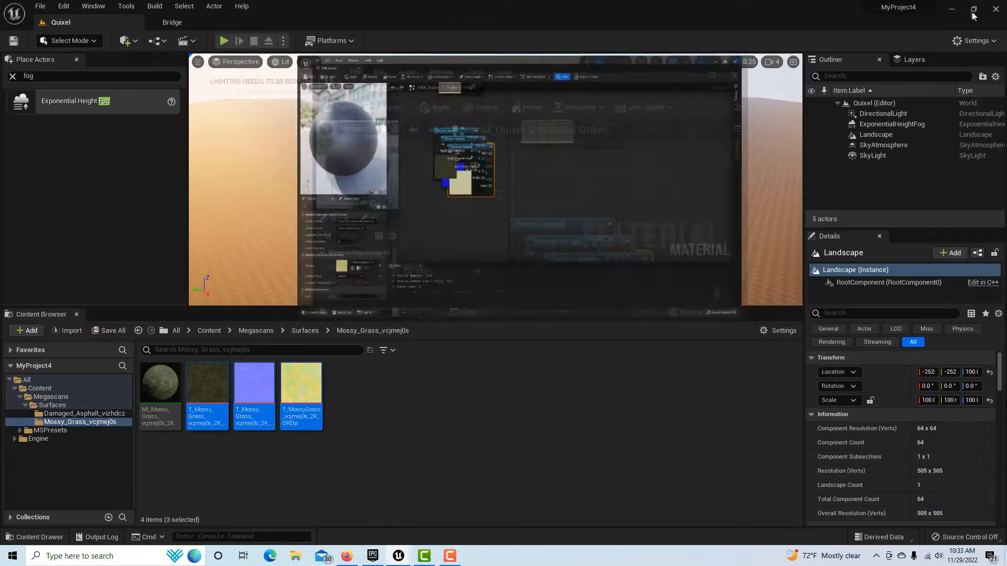
{"action": "left_click", "coordinate": [973, 9]}
{"action": "left_click_drag", "start_coordinate": [426, 99], "coordinate": [429, 26]}
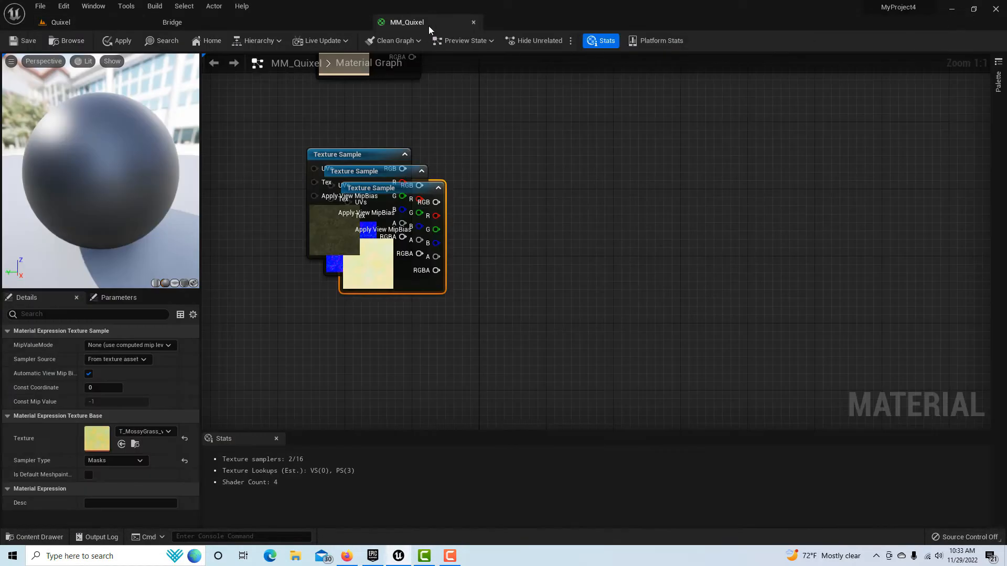
Step: Move the main MM_Quixel output node far to the right of the texture samples to free up graph space
{"action": "scroll", "coordinate": [584, 231], "scroll_direction": "down", "scroll_amount": 5}
{"action": "right_click_drag", "start_coordinate": [584, 236], "coordinate": [537, 291]}
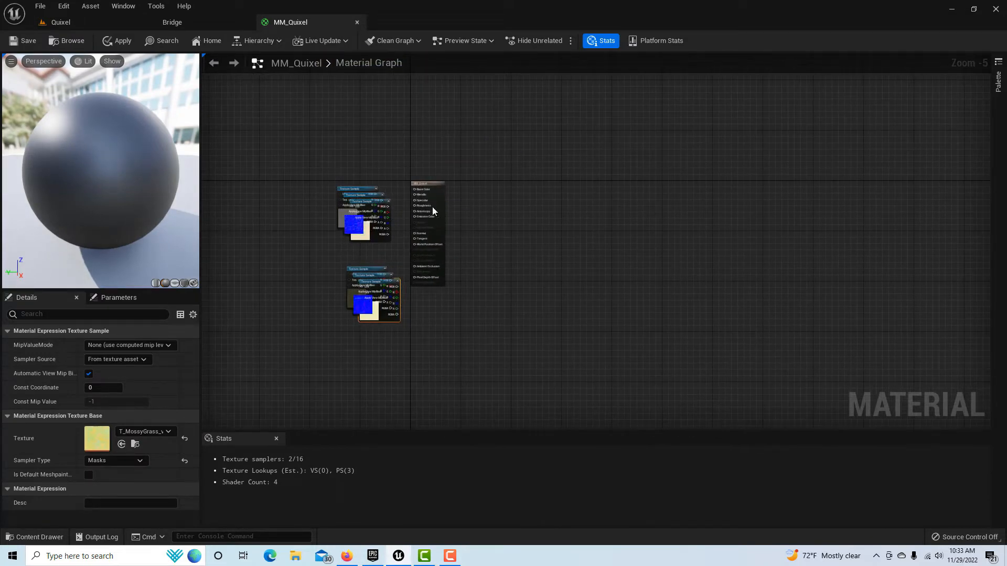
{"action": "left_click_drag", "start_coordinate": [442, 203], "coordinate": [706, 250]}
Step: Spread the three stacked Damaged Asphalt texture samples into a vertical column, shifting the Mossy Grass stack down to make room
{"action": "scroll", "coordinate": [449, 257], "scroll_direction": "up", "scroll_amount": 3}
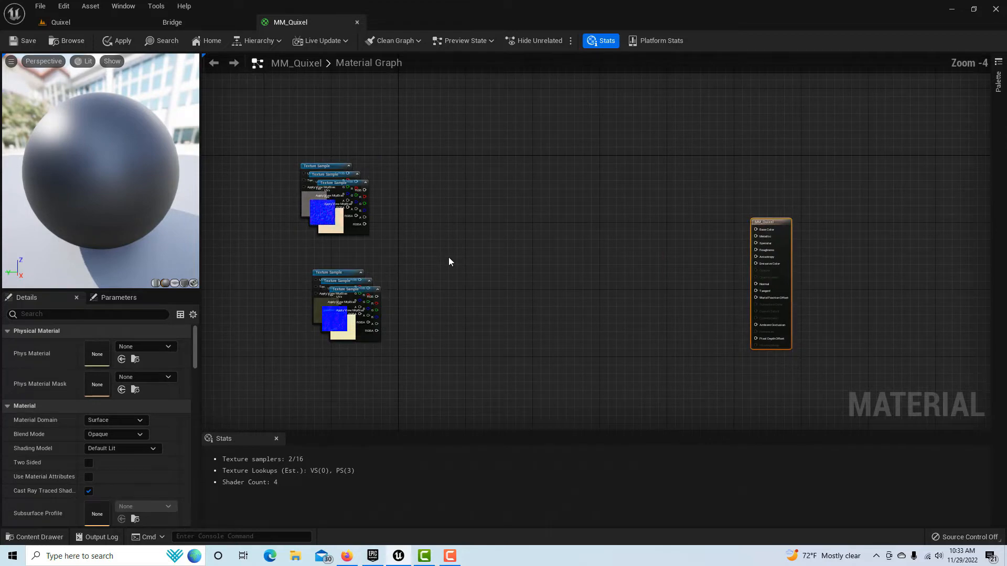
{"action": "right_click_drag", "start_coordinate": [447, 268], "coordinate": [517, 312]}
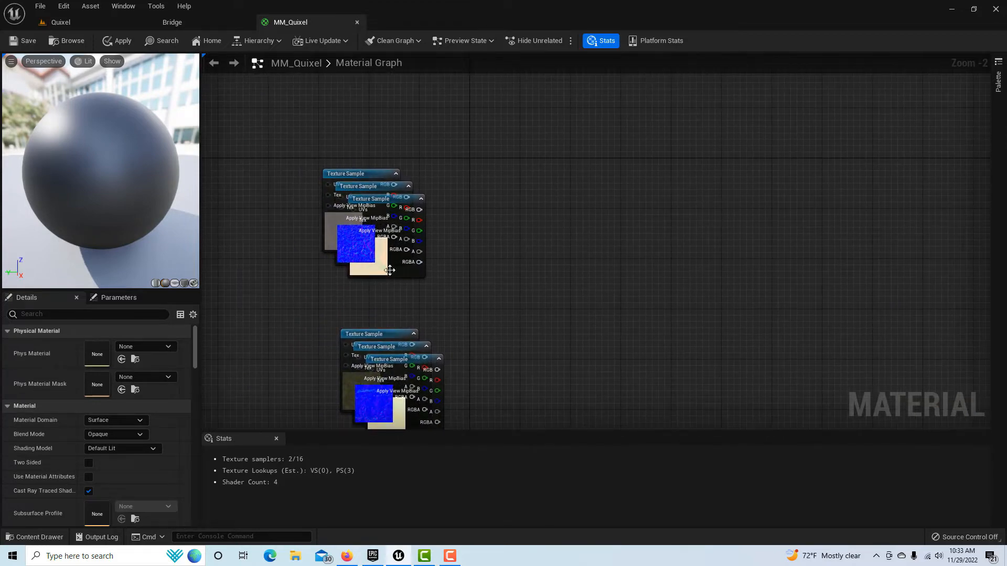
{"action": "left_click_drag", "start_coordinate": [389, 266], "coordinate": [436, 307]}
{"action": "left_click_drag", "start_coordinate": [369, 172], "coordinate": [379, 96]}
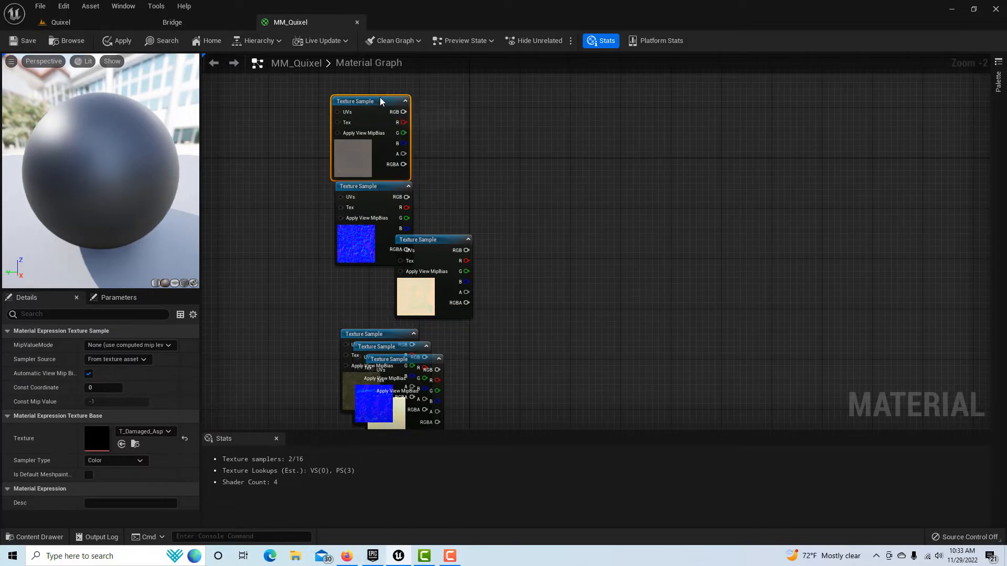
{"action": "scroll", "coordinate": [644, 313], "scroll_direction": "down", "scroll_amount": 2}
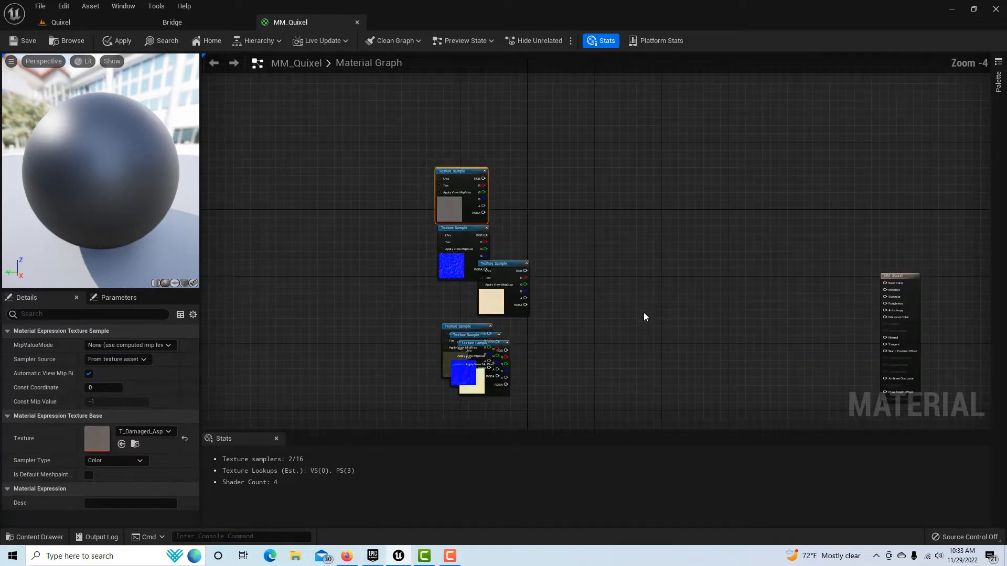
{"action": "left_click_drag", "start_coordinate": [422, 317], "coordinate": [511, 398]}
{"action": "left_click_drag", "start_coordinate": [469, 333], "coordinate": [460, 400]}
{"action": "left_click_drag", "start_coordinate": [506, 275], "coordinate": [472, 296]}
{"action": "right_click_drag", "start_coordinate": [564, 281], "coordinate": [553, 236]}
{"action": "left_click_drag", "start_coordinate": [423, 246], "coordinate": [420, 247]}
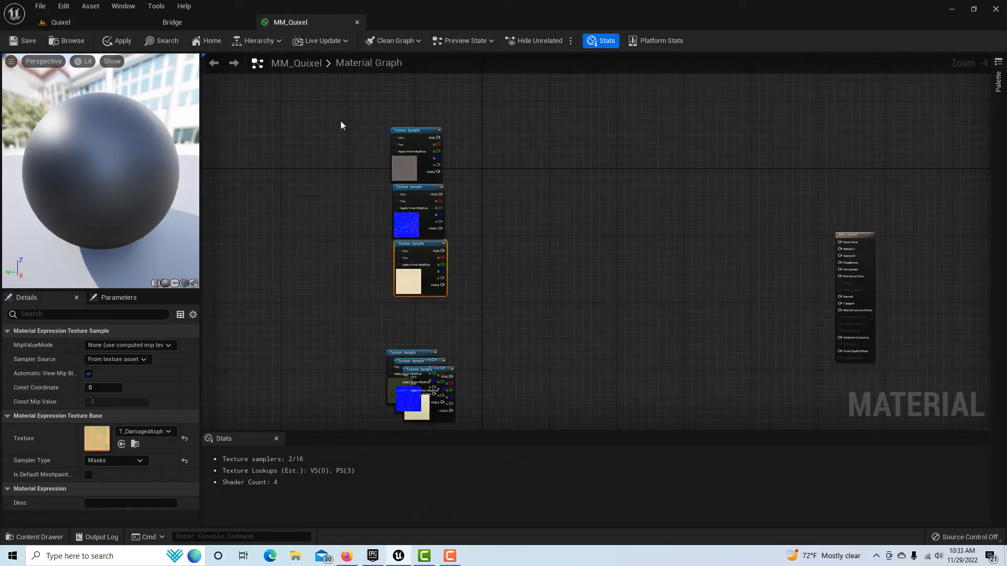
Step: Group the three asphalt texture samples in a comment box titled Asphalt
{"action": "left_click_drag", "start_coordinate": [359, 105], "coordinate": [480, 309]}
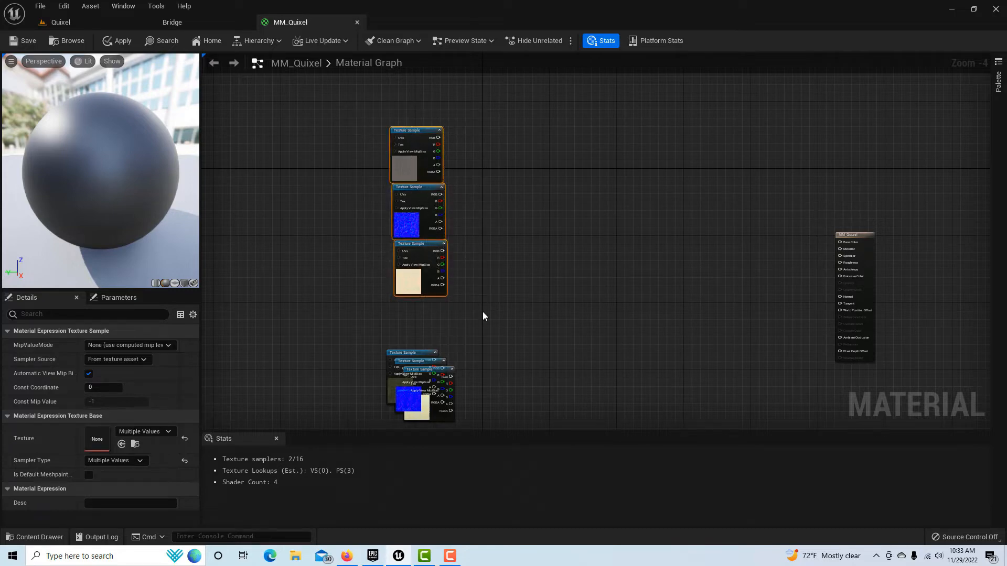
{"action": "key", "text": "c"}
{"action": "type", "text": "Asphalt"}
{"action": "key", "text": "Return"}
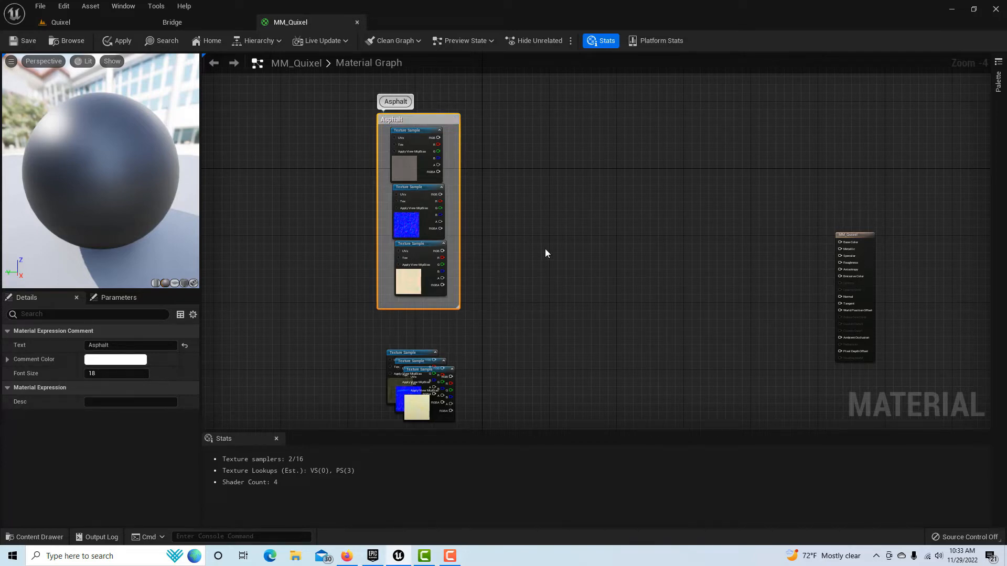
Step: Spread the three stacked Mossy Grass texture samples into a vertical column below the Asphalt comment box
{"action": "scroll", "coordinate": [547, 273], "scroll_direction": "down", "scroll_amount": 6}
{"action": "scroll", "coordinate": [640, 294], "scroll_direction": "up", "scroll_amount": 7}
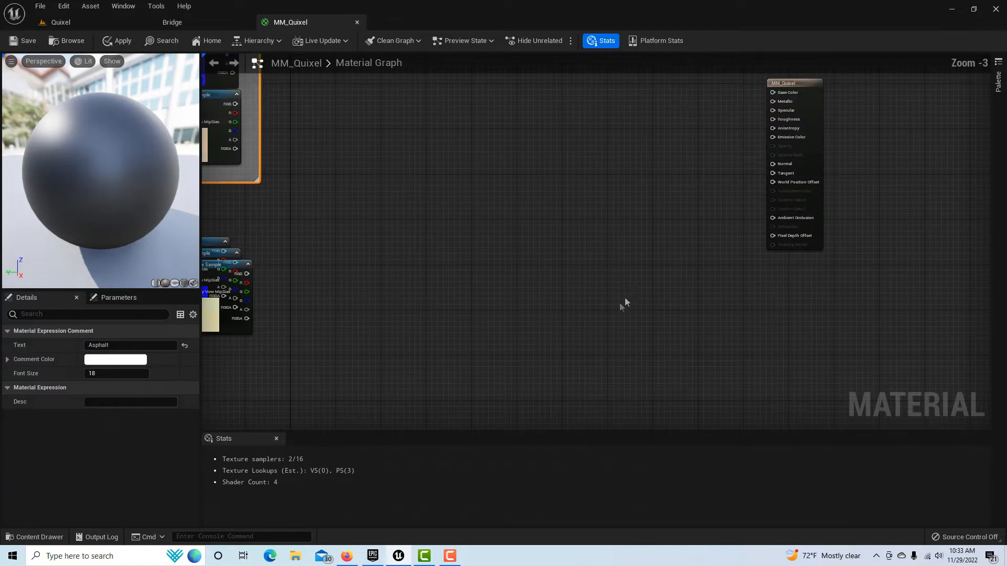
{"action": "scroll", "coordinate": [625, 302], "scroll_direction": "down", "scroll_amount": 1}
{"action": "right_click_drag", "start_coordinate": [287, 373], "coordinate": [428, 374]}
{"action": "scroll", "coordinate": [540, 365], "scroll_direction": "up", "scroll_amount": 1}
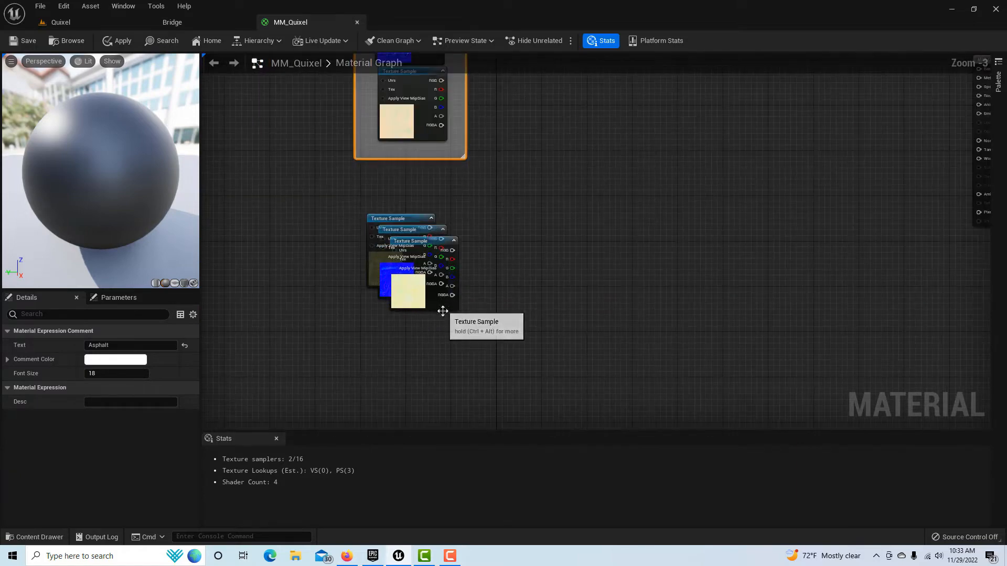
{"action": "left_click_drag", "start_coordinate": [443, 311], "coordinate": [424, 419]}
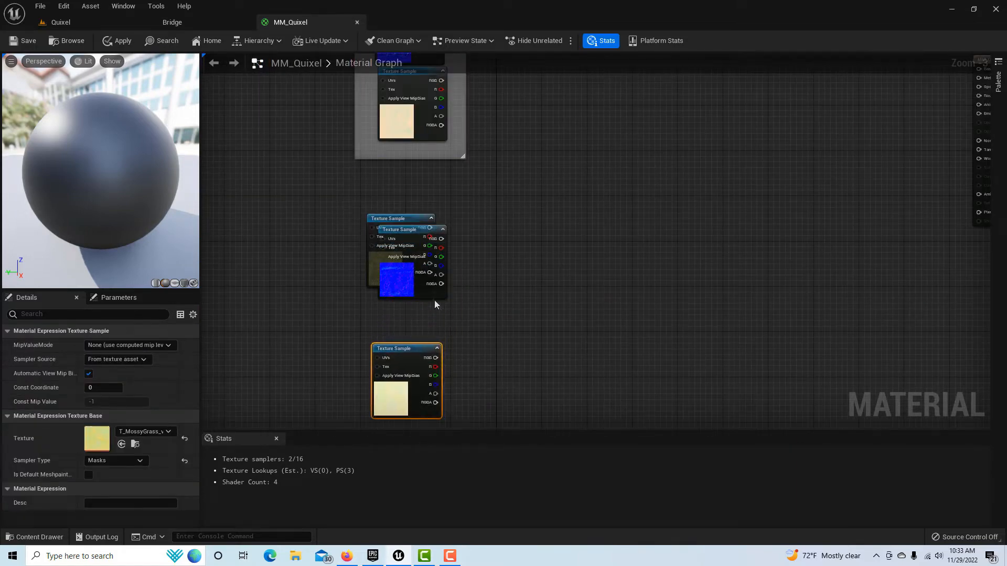
{"action": "left_click_drag", "start_coordinate": [427, 288], "coordinate": [411, 338]}
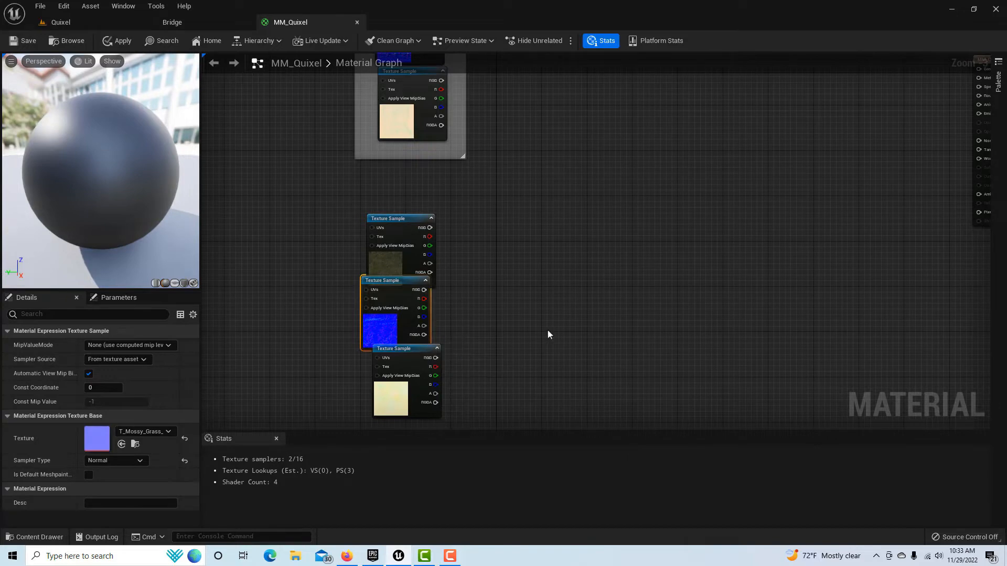
{"action": "right_click_drag", "start_coordinate": [546, 334], "coordinate": [572, 274]}
{"action": "left_click_drag", "start_coordinate": [448, 291], "coordinate": [441, 314]}
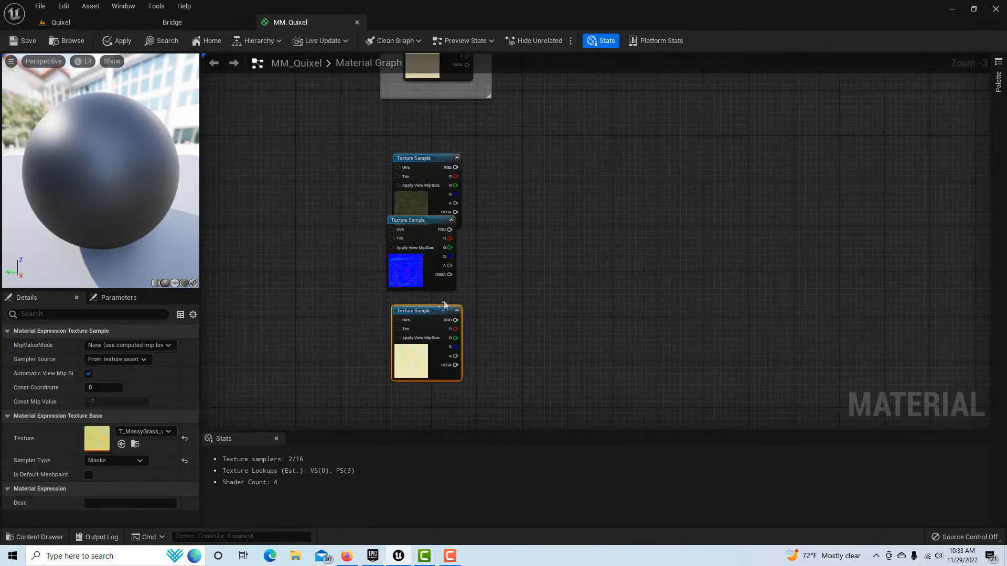
{"action": "left_click_drag", "start_coordinate": [433, 278], "coordinate": [439, 290]}
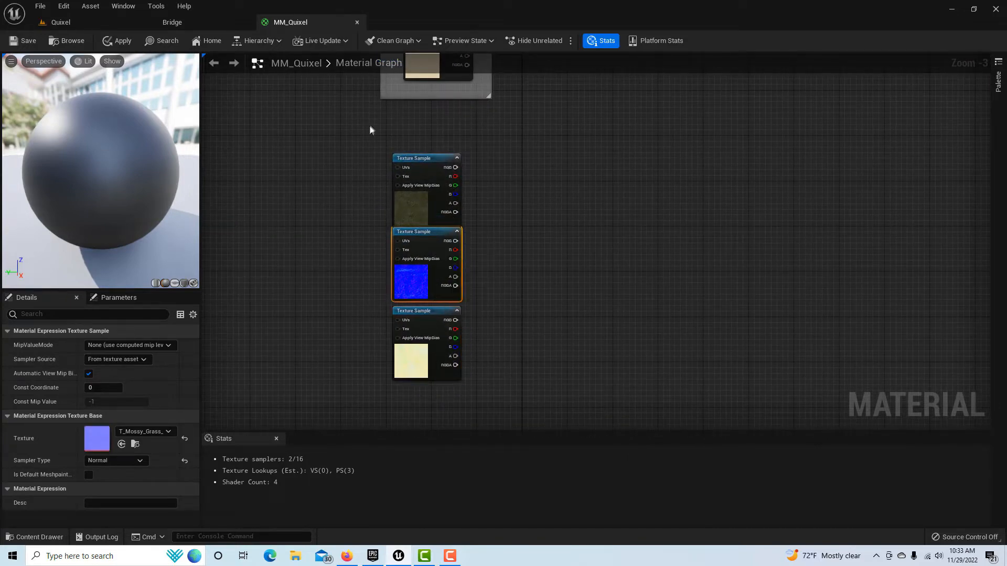
Step: Group the three Mossy Grass texture samples in a comment box titled Grass
{"action": "left_click_drag", "start_coordinate": [373, 134], "coordinate": [494, 401]}
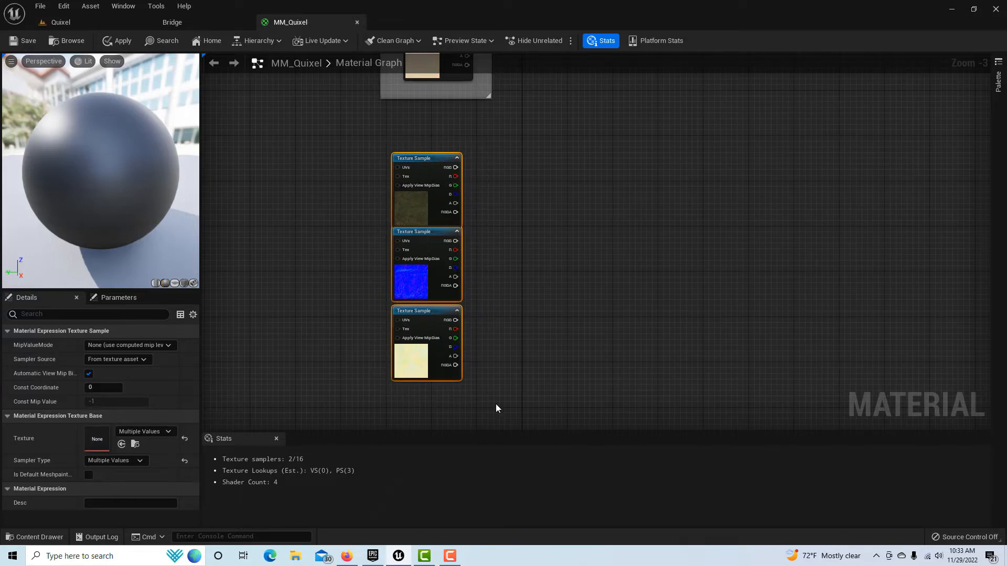
{"action": "key", "text": "c"}
{"action": "type", "text": "Grass"}
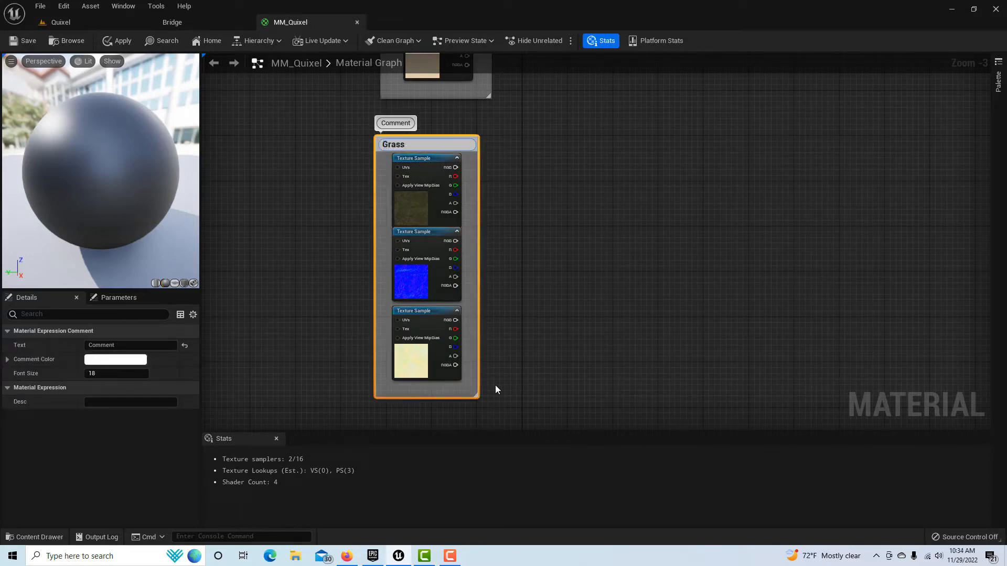
{"action": "key", "text": "Return"}
Step: Add a LandscapeLayerCoords node in the empty graph area to the left of the Asphalt comment box
{"action": "scroll", "coordinate": [623, 303], "scroll_direction": "down", "scroll_amount": 4}
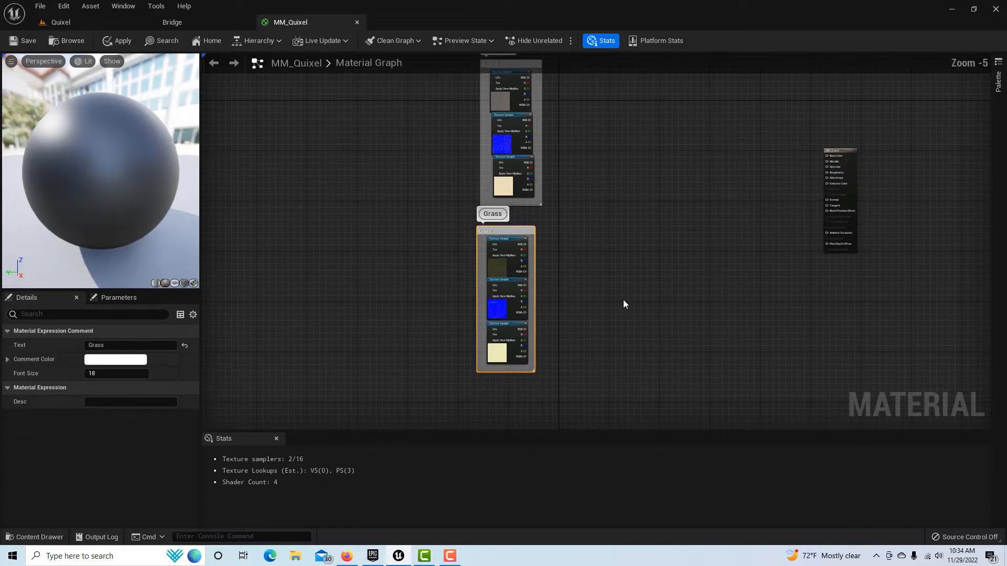
{"action": "scroll", "coordinate": [620, 318], "scroll_direction": "up", "scroll_amount": 2}
{"action": "right_click_drag", "start_coordinate": [622, 273], "coordinate": [572, 323]}
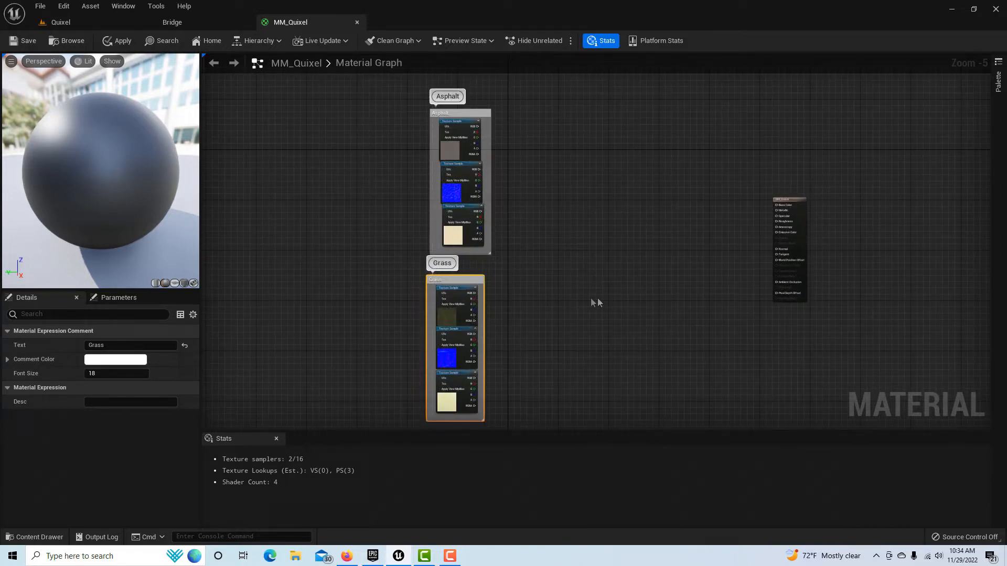
{"action": "left_click", "coordinate": [344, 181]}
{"action": "right_click_drag", "start_coordinate": [321, 188], "coordinate": [349, 216]}
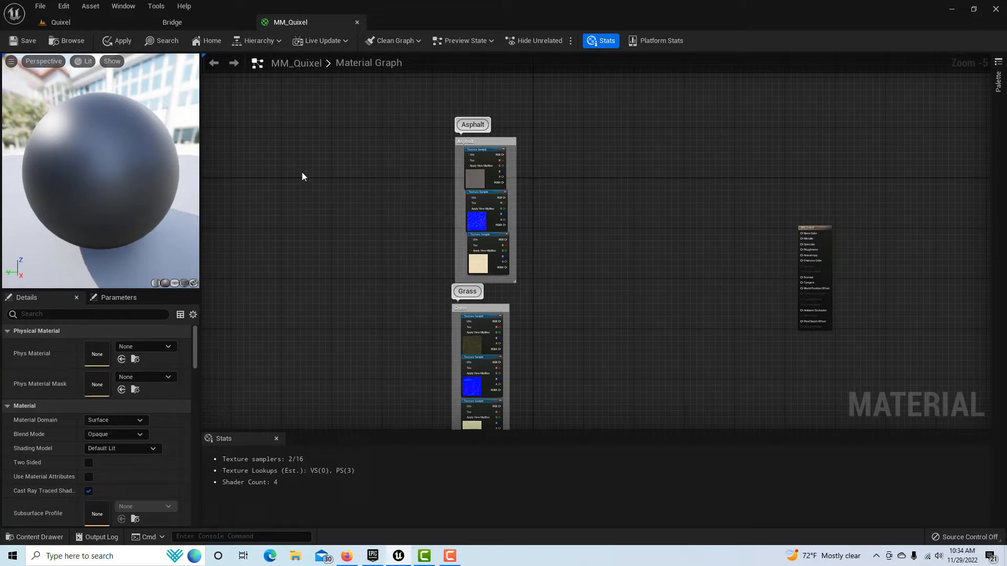
{"action": "right_click", "coordinate": [344, 175]}
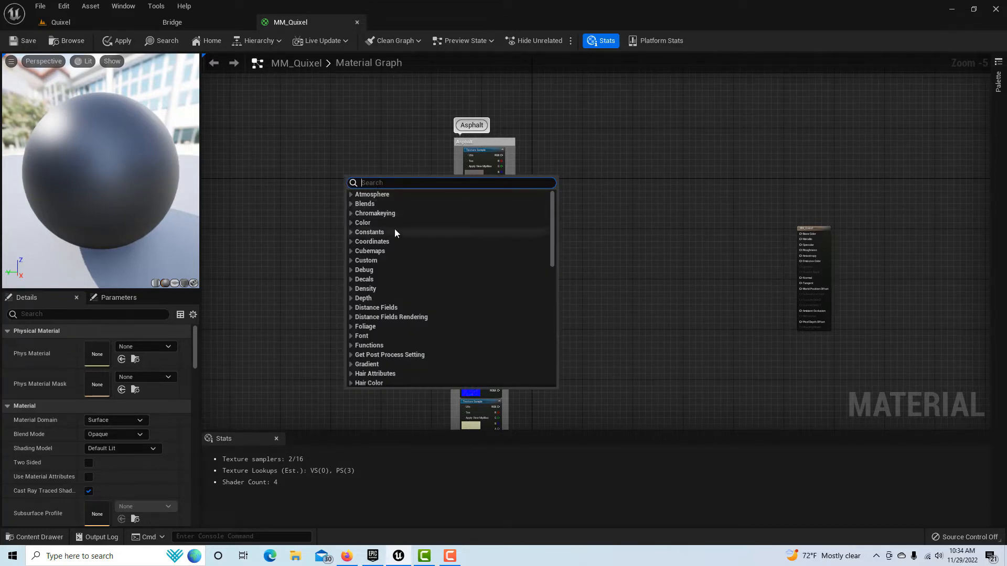
{"action": "type", "text": "landsca"}
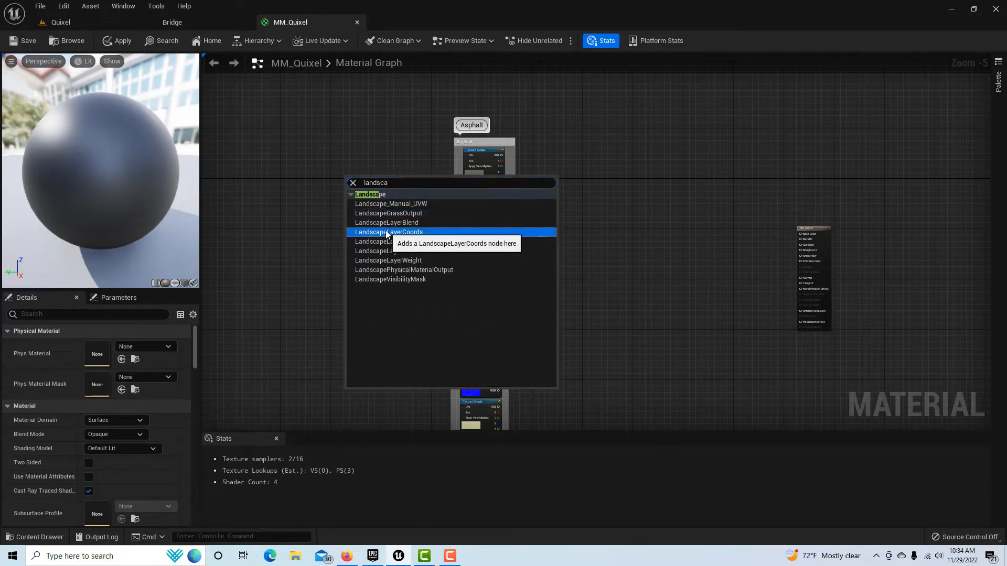
{"action": "left_click", "coordinate": [395, 231]}
Step: Add a Multiply node just below the LandscapeCoords node
{"action": "scroll", "coordinate": [369, 249], "scroll_direction": "up", "scroll_amount": 2}
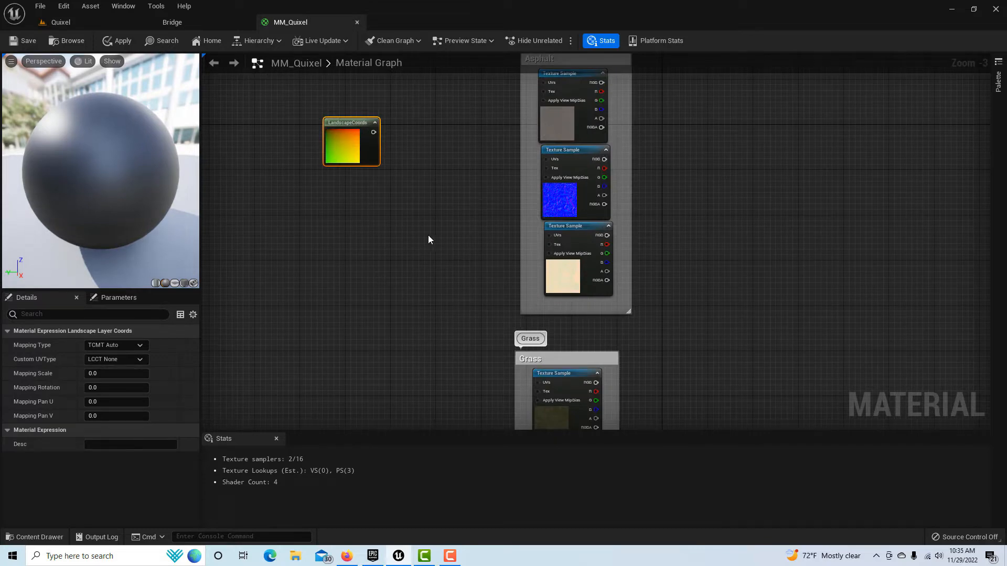
{"action": "scroll", "coordinate": [428, 232], "scroll_direction": "down", "scroll_amount": 1}
{"action": "scroll", "coordinate": [429, 232], "scroll_direction": "up", "scroll_amount": 1}
{"action": "right_click", "coordinate": [346, 204]}
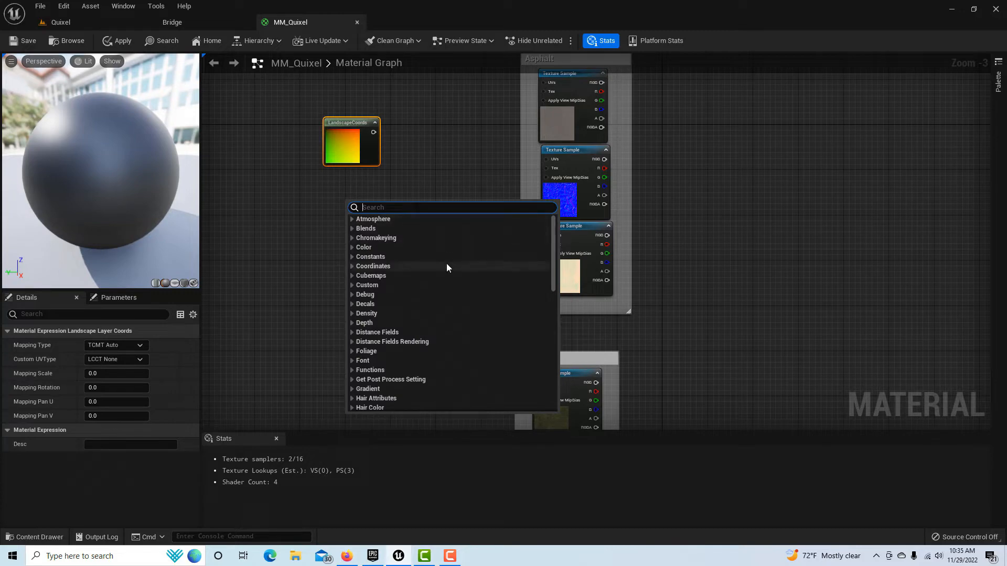
{"action": "type", "text": "multipl"}
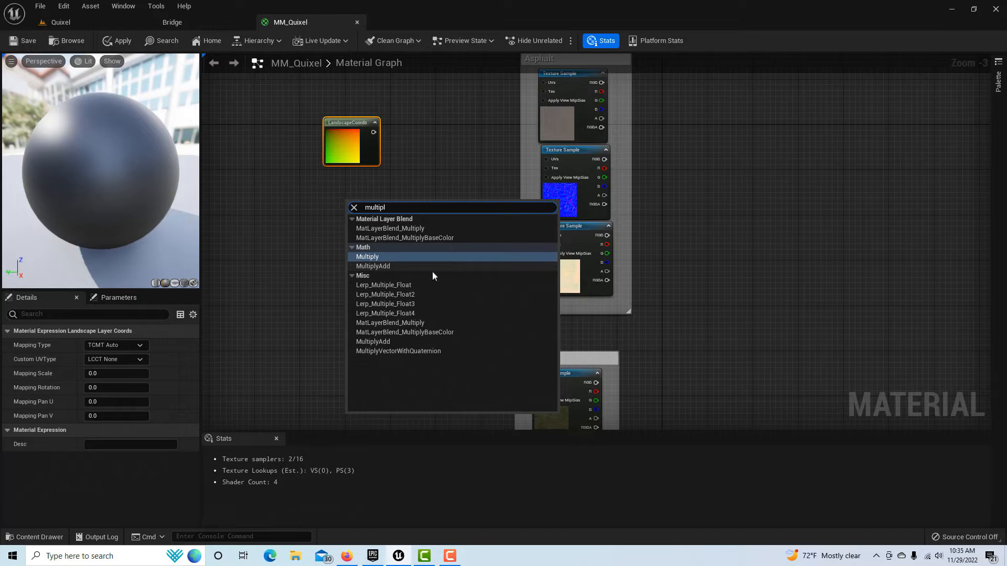
{"action": "left_click", "coordinate": [421, 256]}
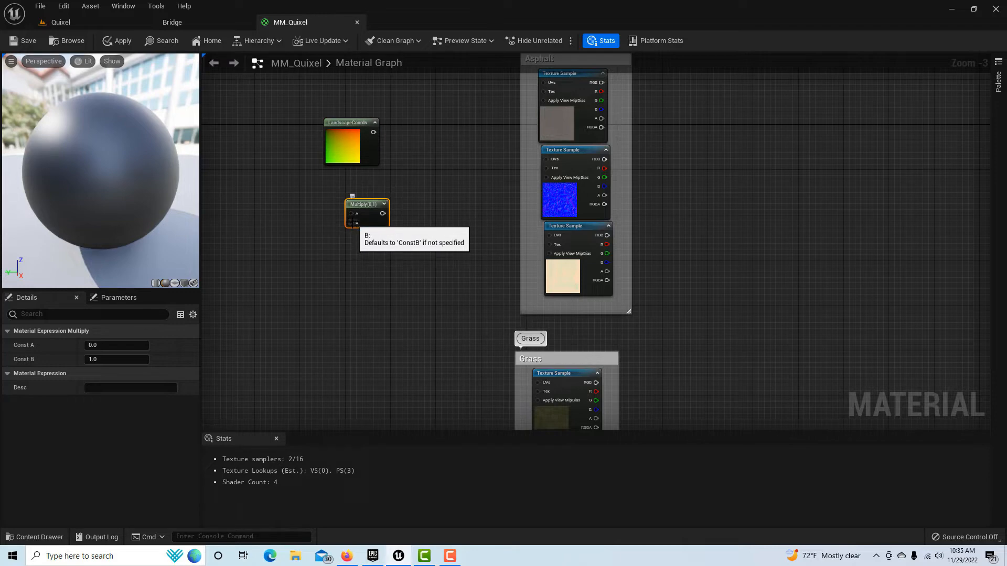
Step: Promote the Multiply node's B input to a scalar parameter named Aspahlt with a default value of 1
{"action": "right_click", "coordinate": [352, 222]}
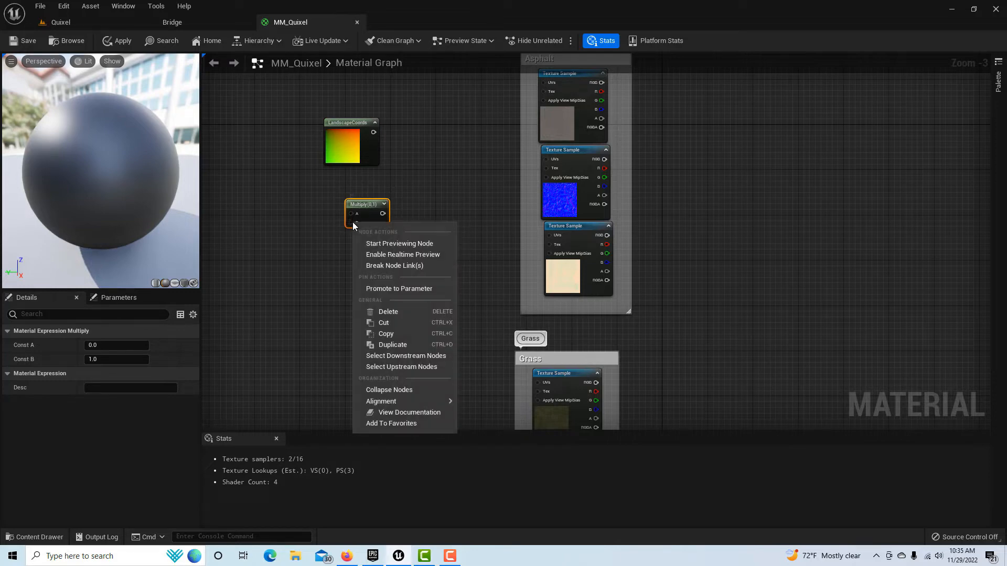
{"action": "left_click", "coordinate": [423, 289]}
{"action": "left_click_drag", "start_coordinate": [365, 205], "coordinate": [389, 210]}
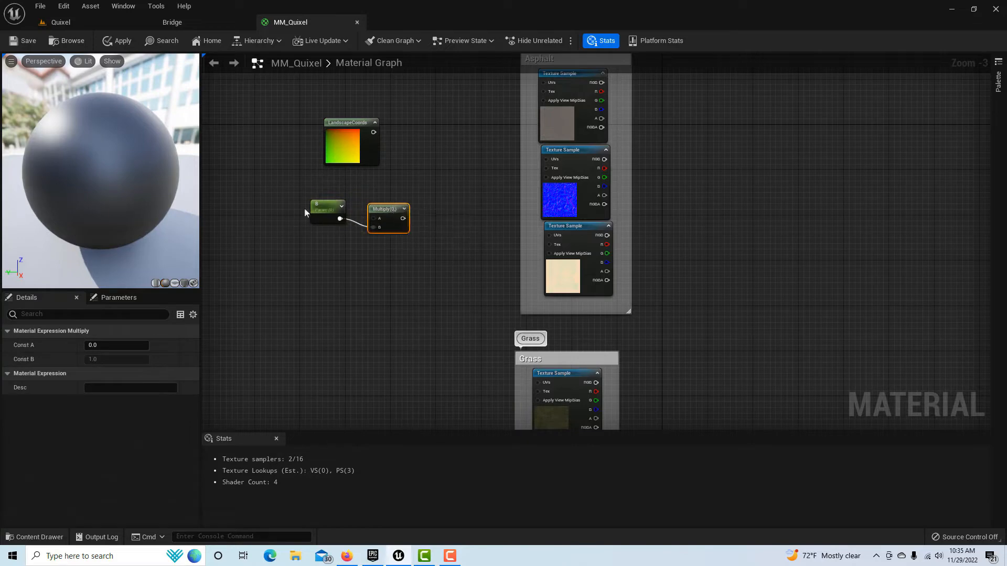
{"action": "left_click", "coordinate": [332, 209]}
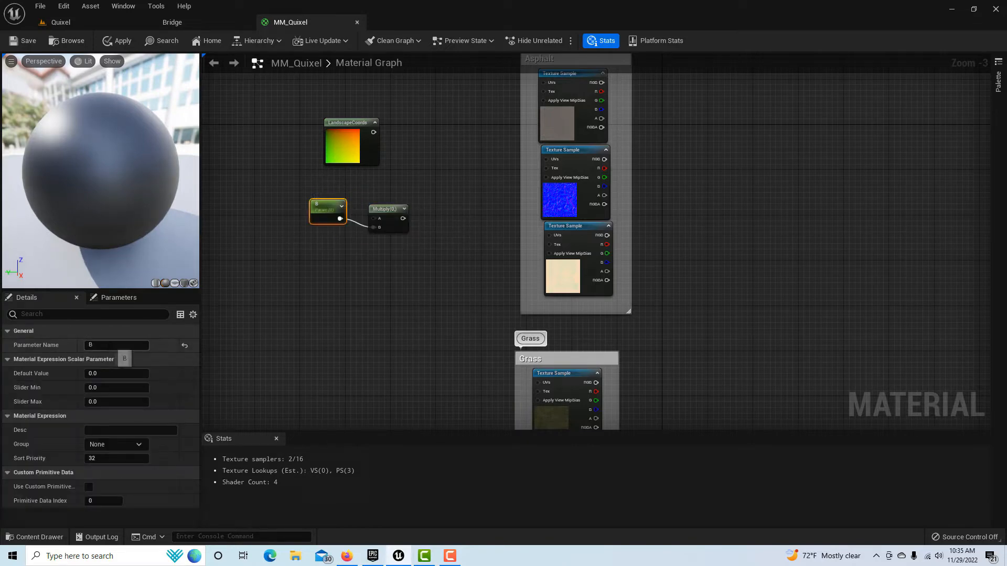
{"action": "left_click", "coordinate": [99, 346]}
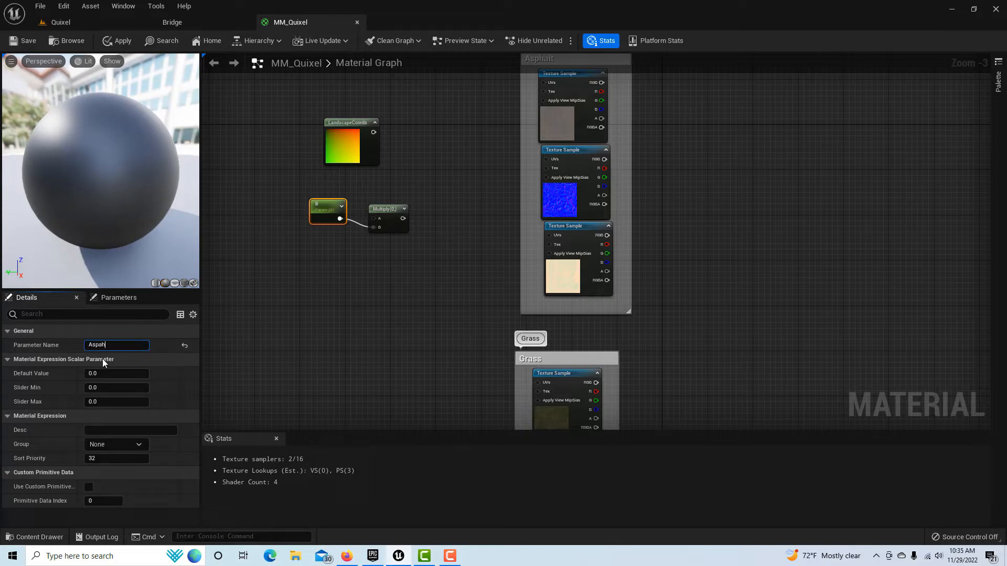
{"action": "key", "text": "Return"}
{"action": "left_click", "coordinate": [305, 380]}
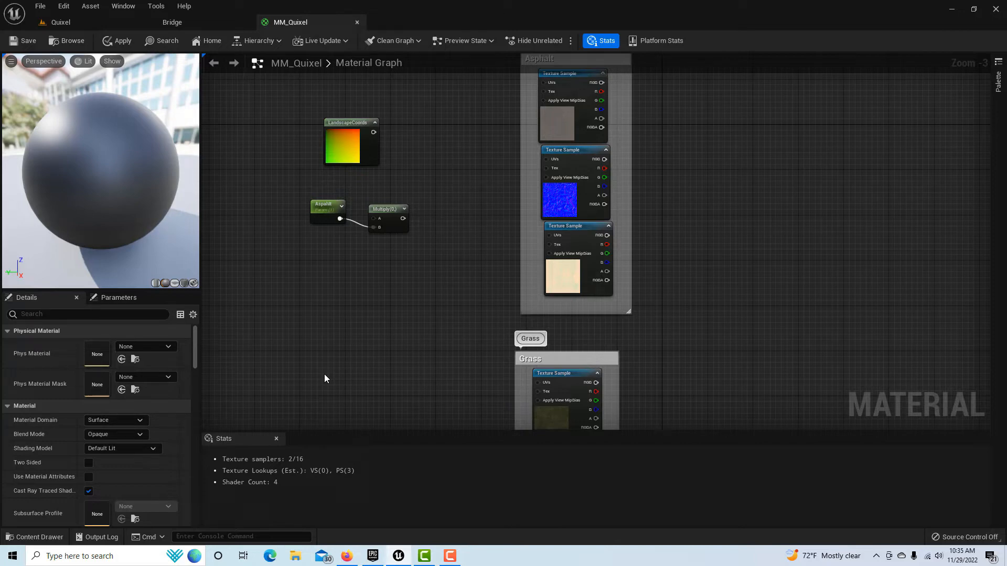
Step: Move the Multiply node up and connect the LandscapeCoords output to its A input
{"action": "scroll", "coordinate": [421, 318], "scroll_direction": "up", "scroll_amount": 1}
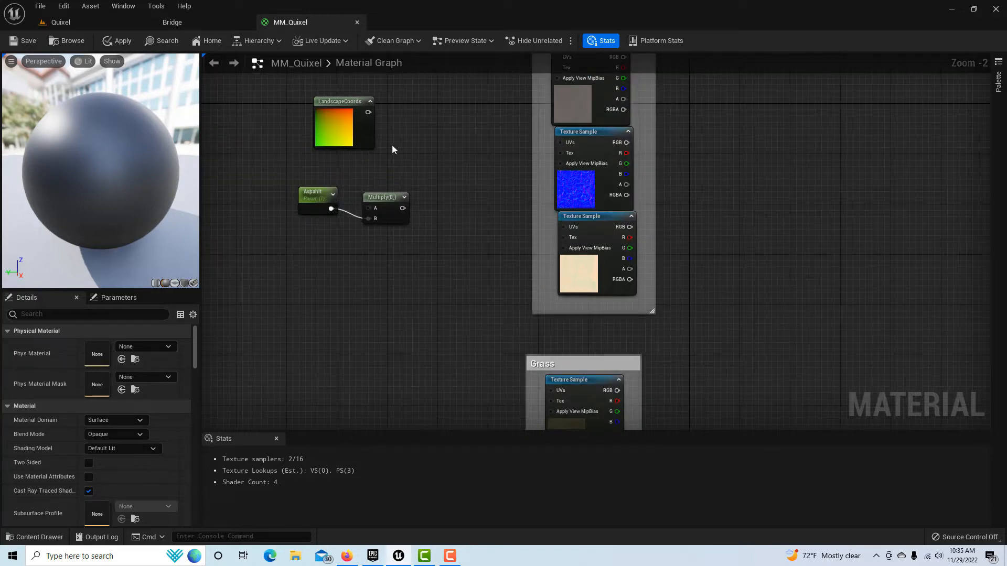
{"action": "left_click_drag", "start_coordinate": [385, 199], "coordinate": [411, 162]}
{"action": "left_click_drag", "start_coordinate": [370, 114], "coordinate": [392, 169]}
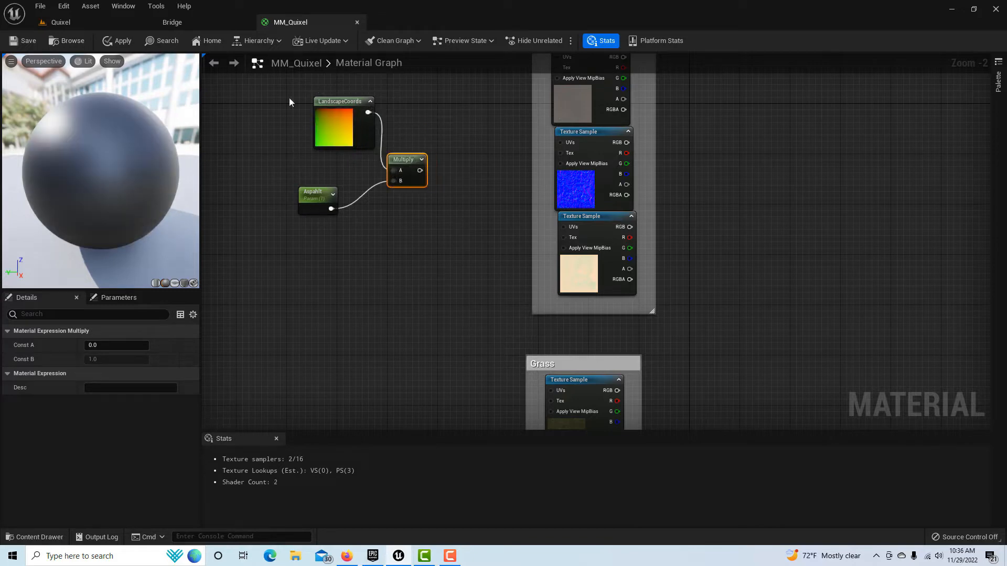
Step: Duplicate the LandscapeCoords, Aspahlt parameter and Multiply nodes into the empty graph area beside the Grass comment box
{"action": "left_click_drag", "start_coordinate": [287, 86], "coordinate": [456, 250]}
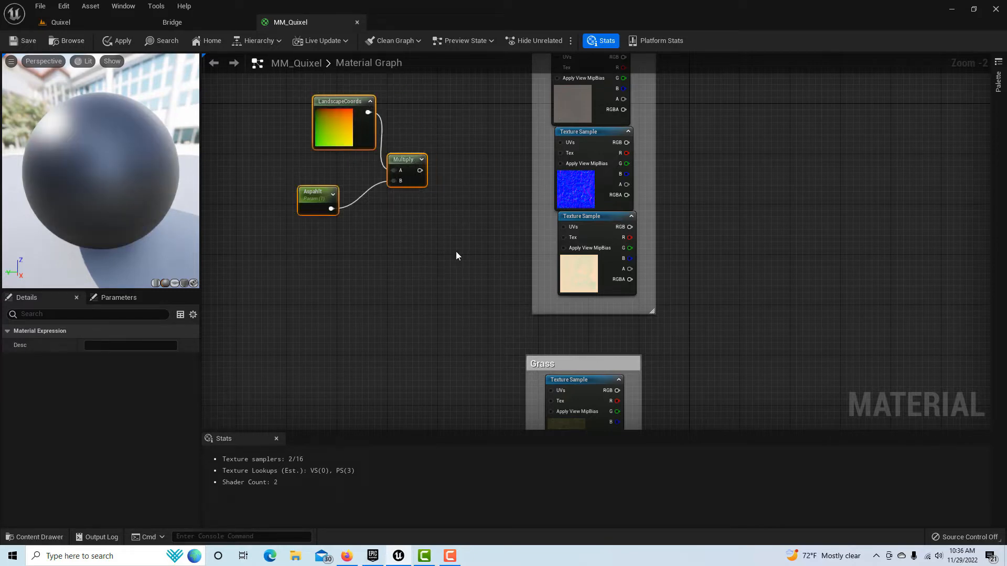
{"action": "right_click", "coordinate": [372, 352]}
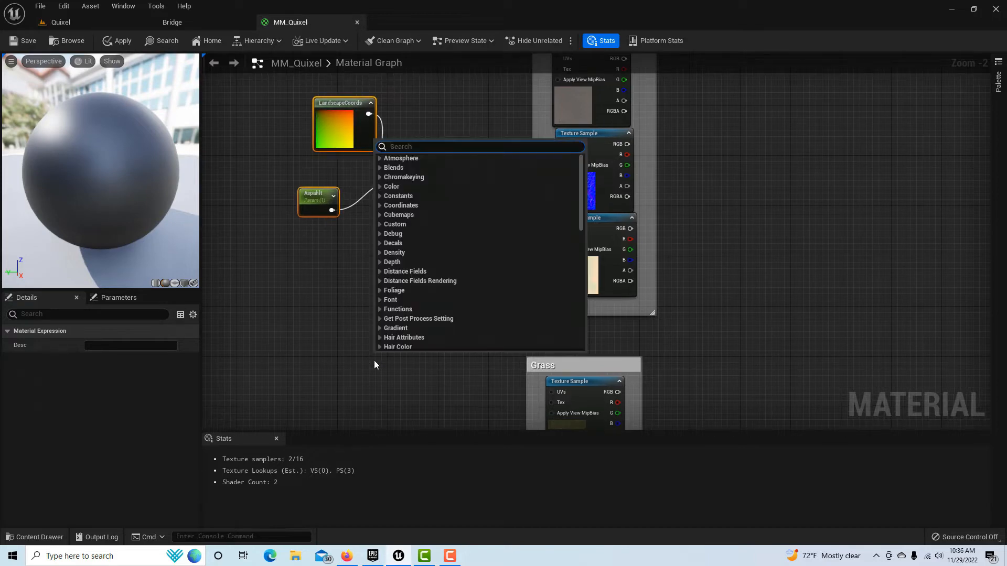
{"action": "key", "text": "ctrl+v"}
{"action": "left_click", "coordinate": [307, 406]}
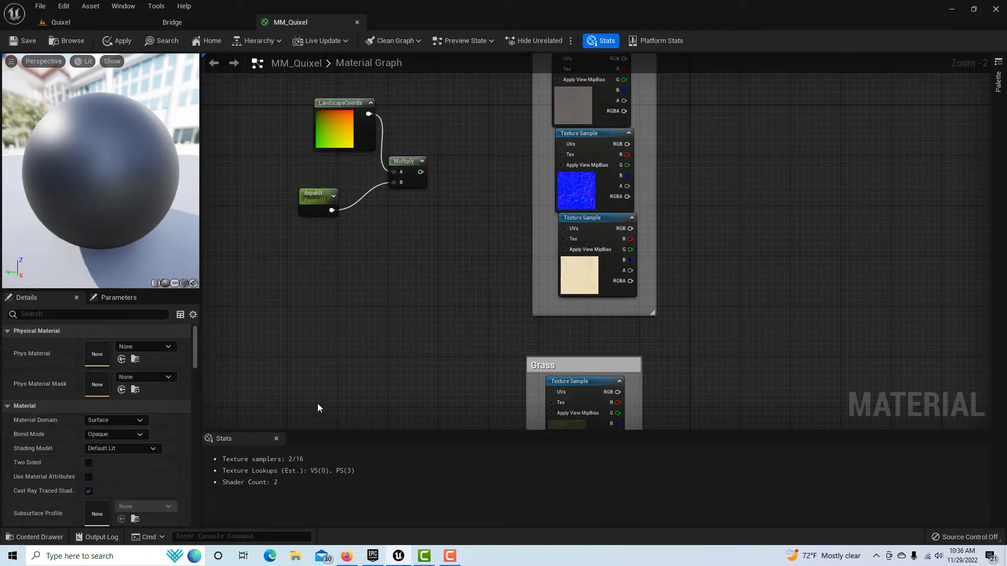
{"action": "key", "text": "ctrl+v"}
{"action": "right_click_drag", "start_coordinate": [424, 322], "coordinate": [464, 256]}
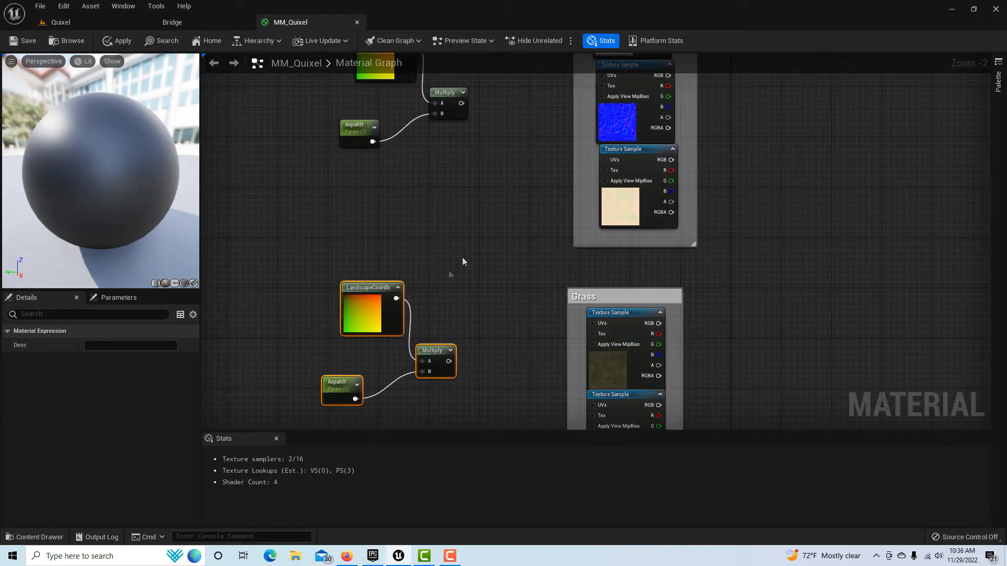
Step: Rename the copied scalar parameter beside the Grass comment box as Grass
{"action": "left_click", "coordinate": [380, 293]}
{"action": "scroll", "coordinate": [269, 363], "scroll_direction": "up", "scroll_amount": 2}
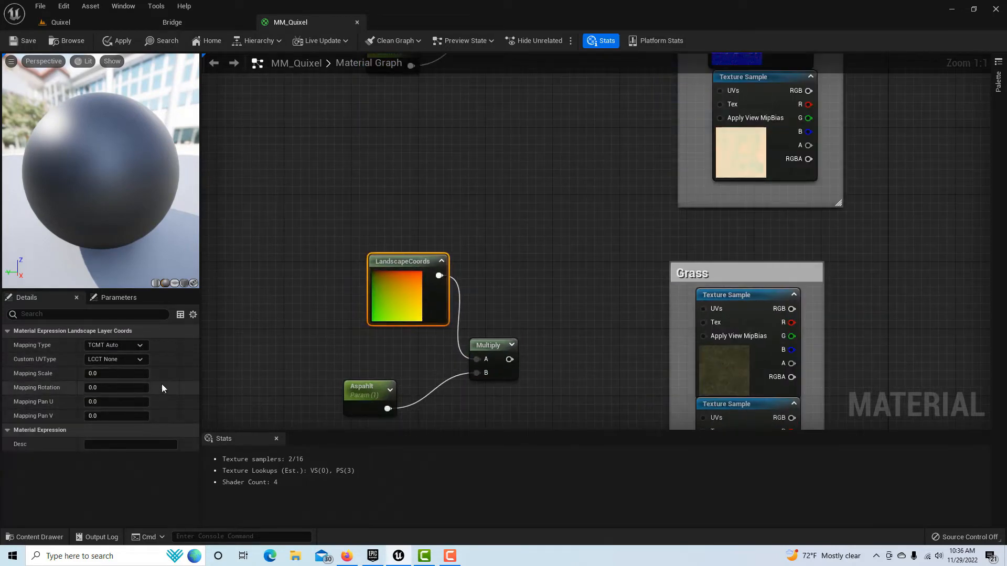
{"action": "left_click", "coordinate": [363, 393]}
{"action": "left_click", "coordinate": [116, 345]}
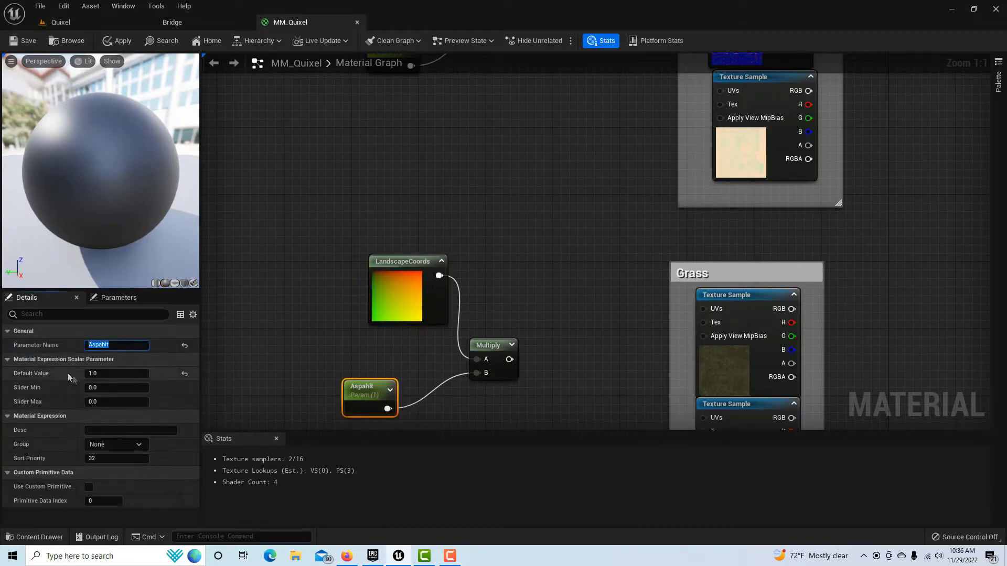
{"action": "type", "text": "Grass"}
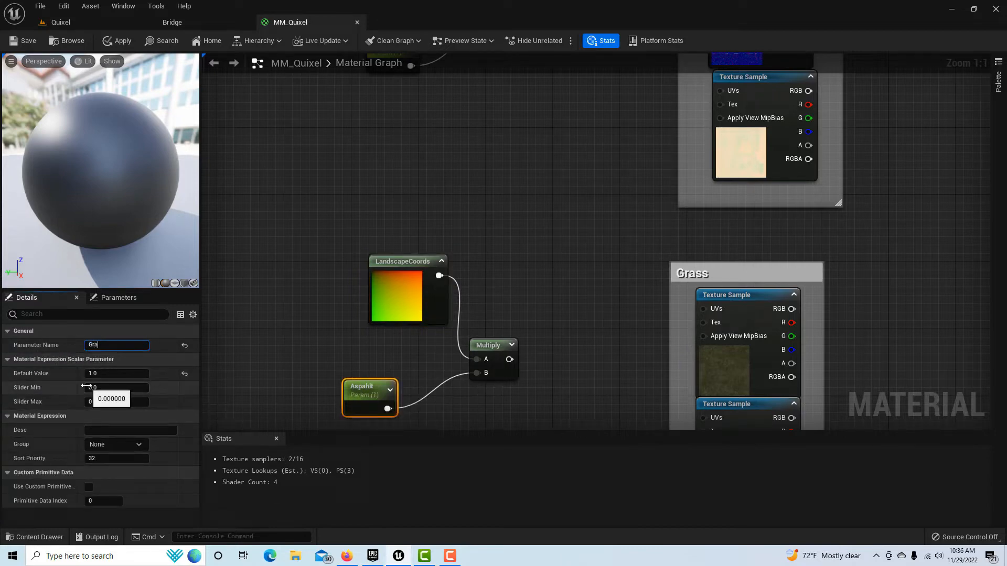
{"action": "key", "text": "Return"}
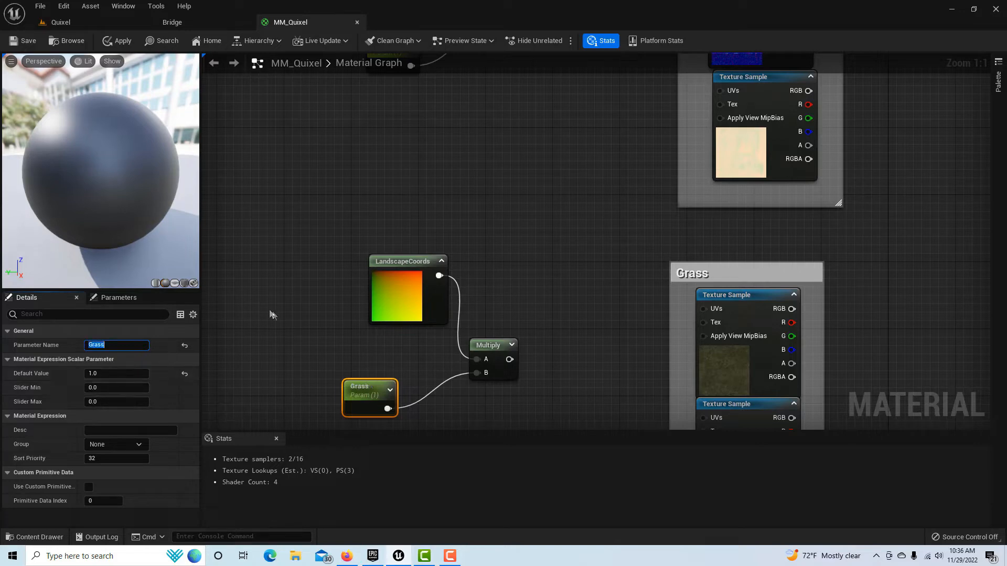
{"action": "left_click", "coordinate": [549, 273]}
Step: Connect the Aspahlt Multiply output to the UVs inputs of all three texture samples in the Asphalt comment box
{"action": "scroll", "coordinate": [561, 267], "scroll_direction": "down", "scroll_amount": 3}
{"action": "right_click_drag", "start_coordinate": [548, 210], "coordinate": [425, 373]}
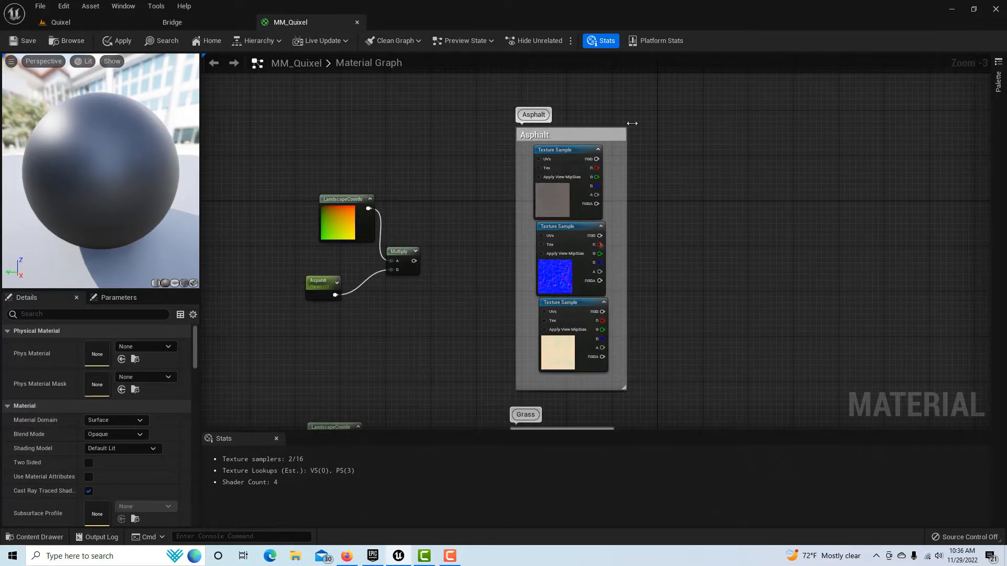
{"action": "left_click_drag", "start_coordinate": [414, 260], "coordinate": [540, 160]}
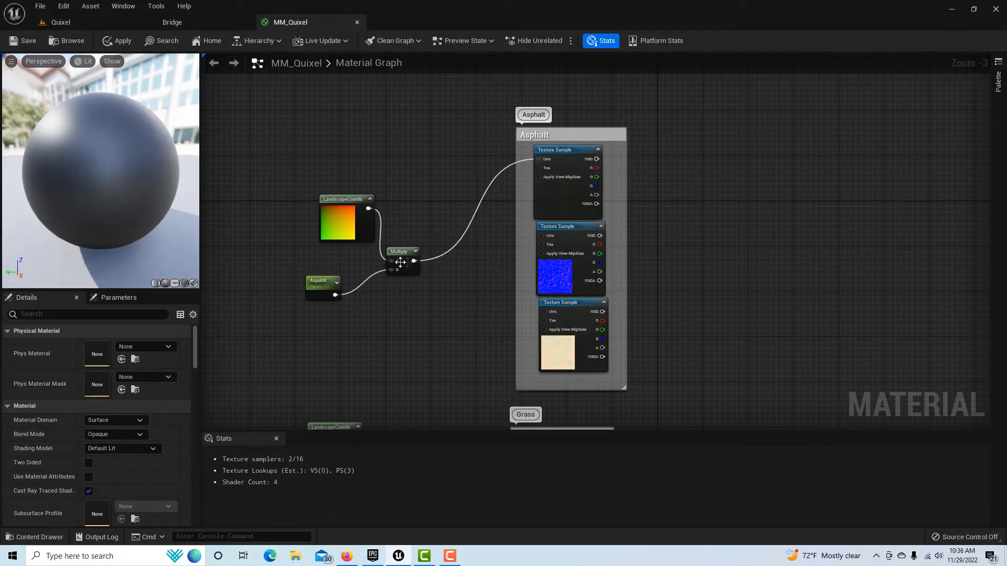
{"action": "left_click_drag", "start_coordinate": [414, 261], "coordinate": [540, 236]}
{"action": "left_click_drag", "start_coordinate": [414, 261], "coordinate": [545, 311]}
Step: Connect the Grass Multiply output to the UVs inputs of all three texture samples in the Grass comment box
{"action": "scroll", "coordinate": [465, 322], "scroll_direction": "down", "scroll_amount": 1}
{"action": "right_click_drag", "start_coordinate": [451, 342], "coordinate": [477, 205]}
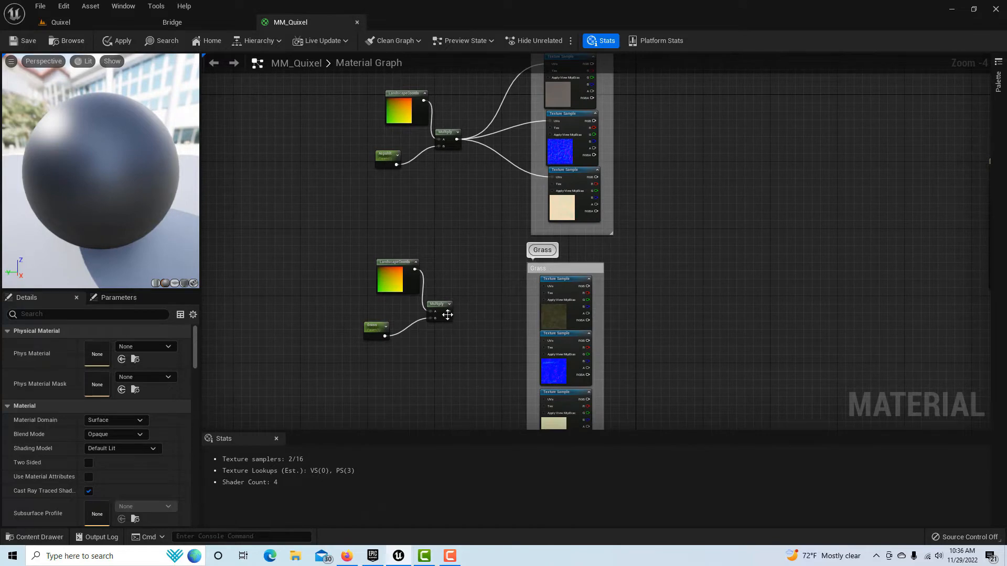
{"action": "left_click_drag", "start_coordinate": [449, 311], "coordinate": [545, 290]}
{"action": "right_click_drag", "start_coordinate": [500, 361], "coordinate": [410, 244]}
{"action": "left_click_drag", "start_coordinate": [406, 233], "coordinate": [497, 261]}
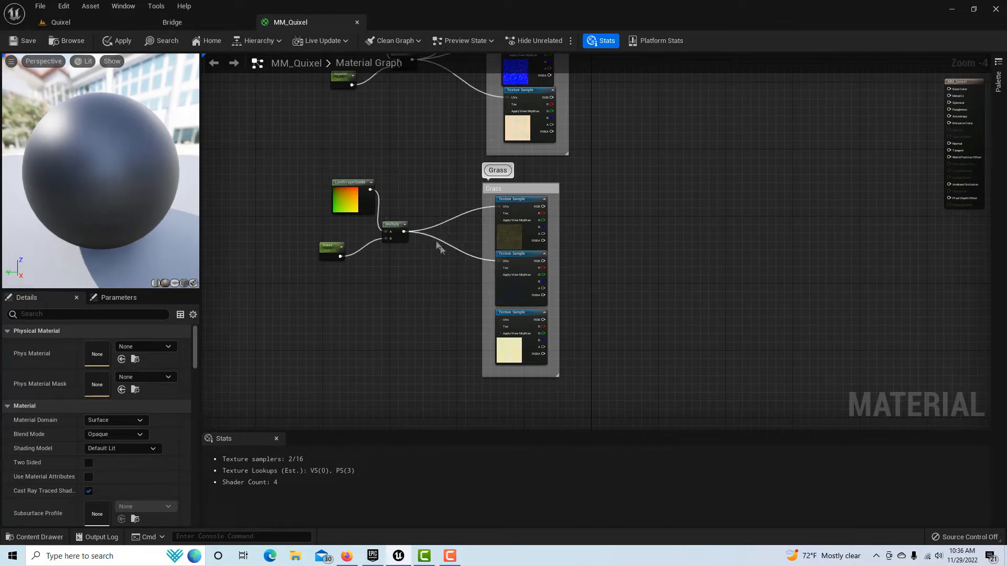
{"action": "left_click_drag", "start_coordinate": [403, 232], "coordinate": [496, 319]}
Step: Add a MakeMaterialAttributes node between the Asphalt comment box and the main material node
{"action": "scroll", "coordinate": [427, 350], "scroll_direction": "down", "scroll_amount": 1}
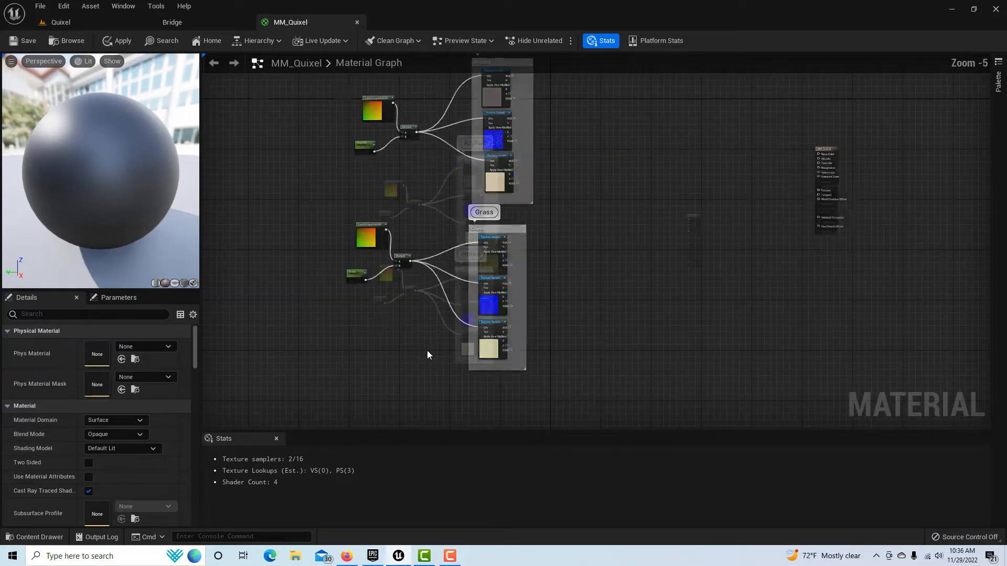
{"action": "right_click_drag", "start_coordinate": [608, 315], "coordinate": [565, 363]}
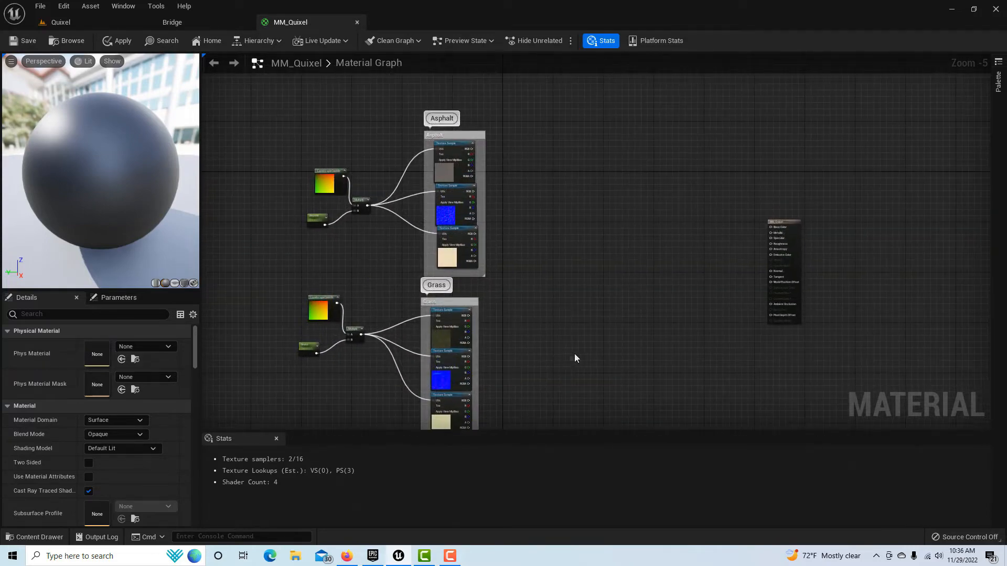
{"action": "scroll", "coordinate": [581, 343], "scroll_direction": "up", "scroll_amount": 1}
{"action": "scroll", "coordinate": [580, 343], "scroll_direction": "down", "scroll_amount": 1}
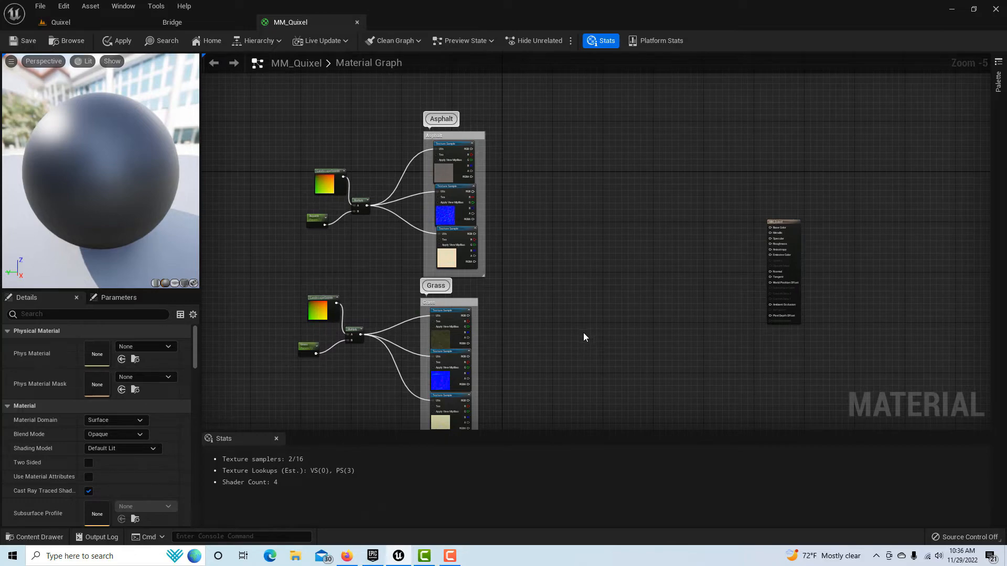
{"action": "right_click", "coordinate": [555, 163]}
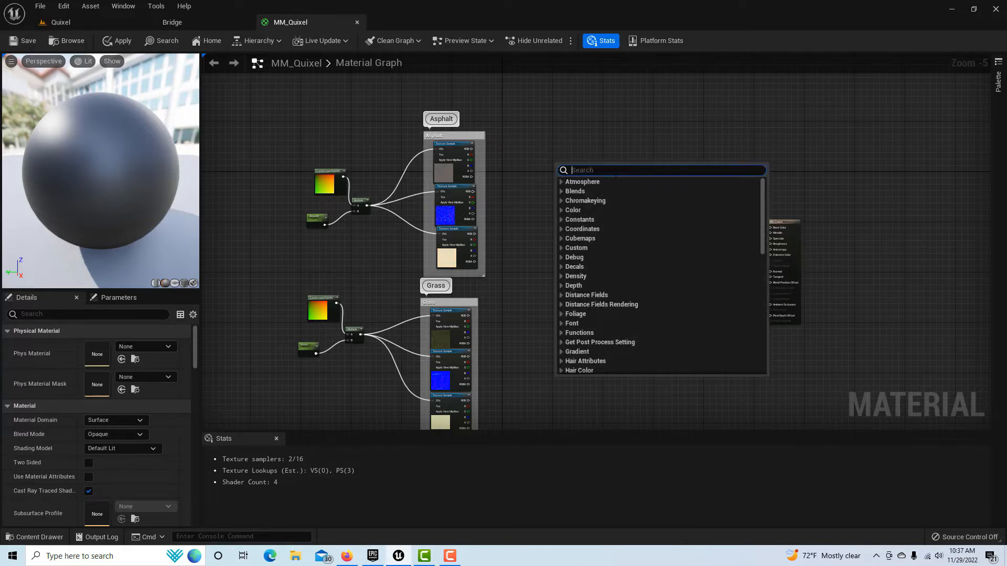
{"action": "type", "text": "make"}
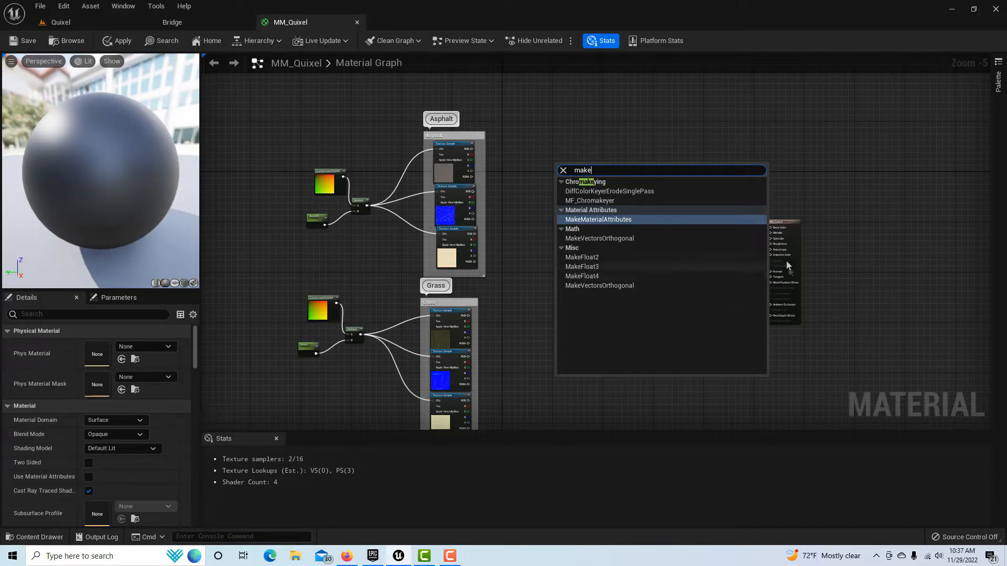
{"action": "left_click", "coordinate": [634, 220]}
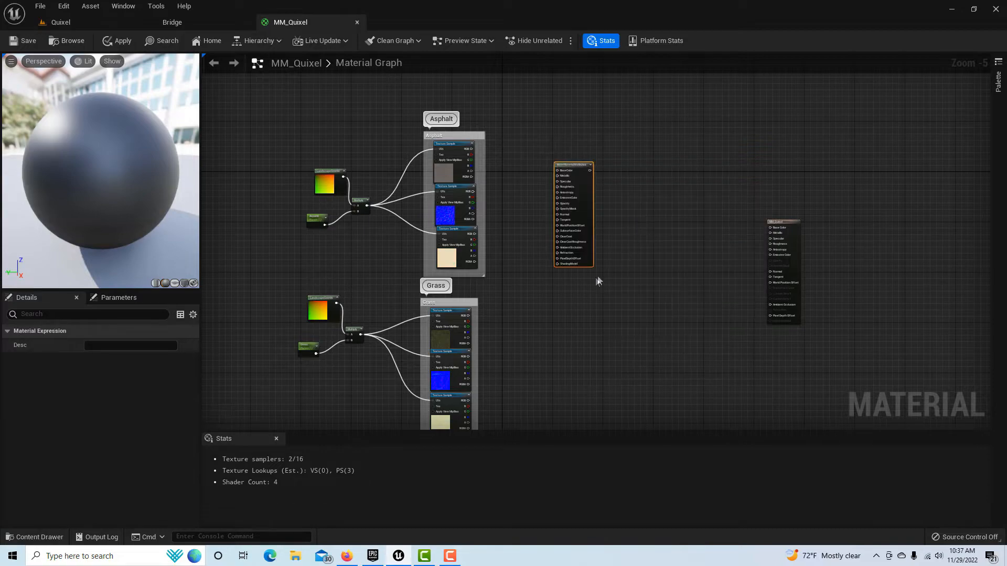
Step: Connect the Asphalt colour texture's RGB to BaseColor and the normal texture's RGB to Normal on the MakeMaterialAttributes node
{"action": "scroll", "coordinate": [617, 309], "scroll_direction": "up", "scroll_amount": 1}
{"action": "scroll", "coordinate": [558, 380], "scroll_direction": "up", "scroll_amount": 2}
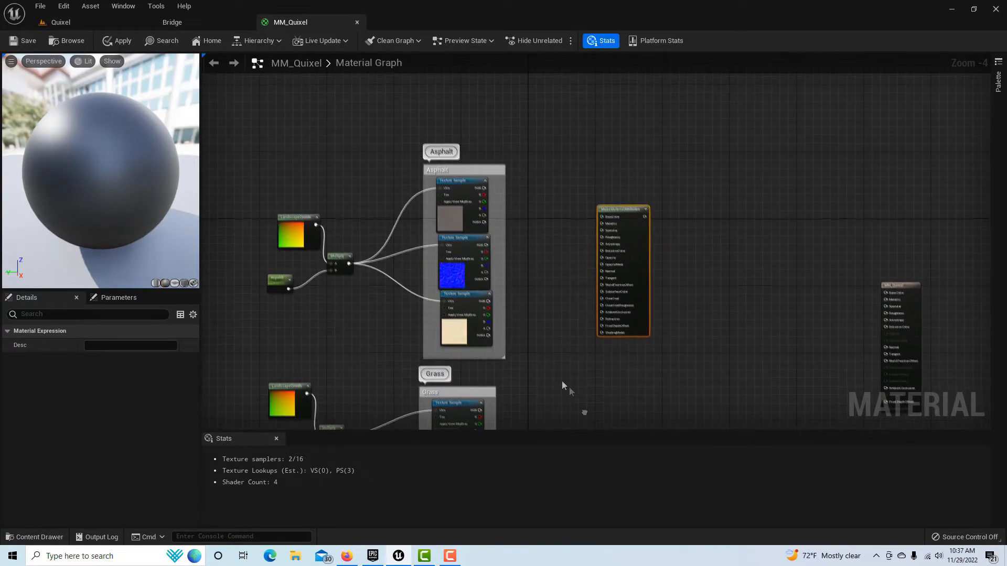
{"action": "right_click_drag", "start_coordinate": [551, 281], "coordinate": [554, 316]}
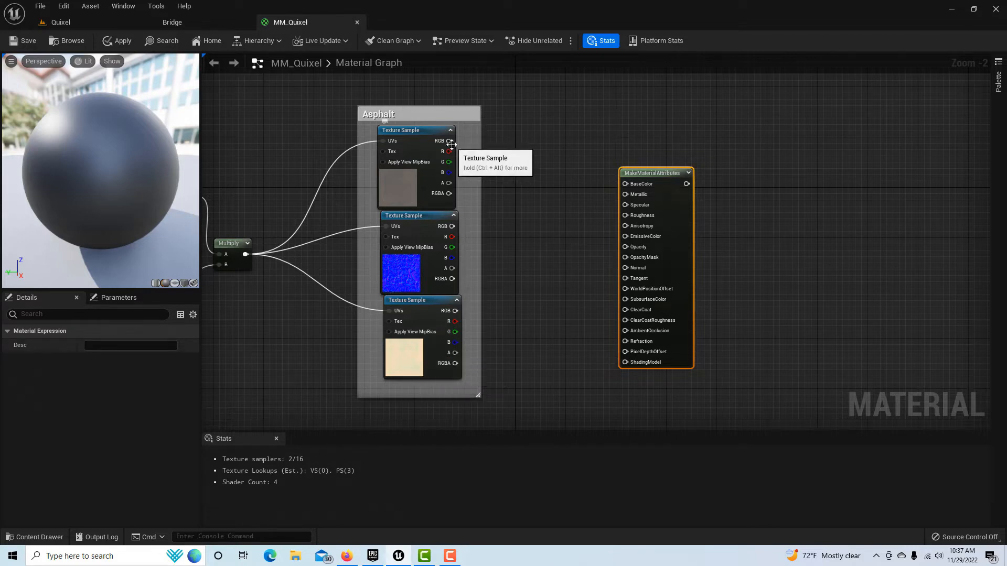
{"action": "left_click_drag", "start_coordinate": [449, 141], "coordinate": [627, 184]}
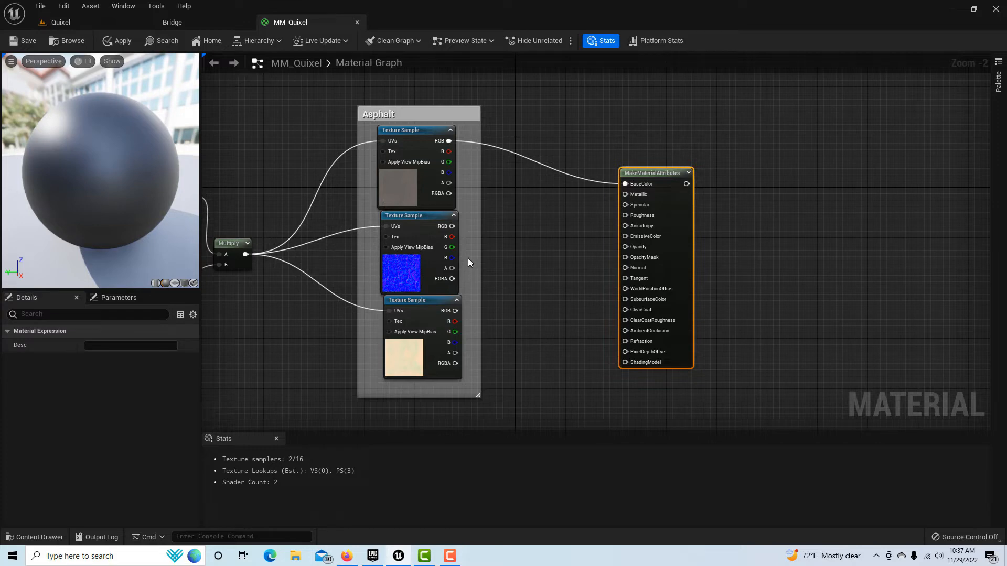
{"action": "left_click_drag", "start_coordinate": [452, 226], "coordinate": [628, 270]}
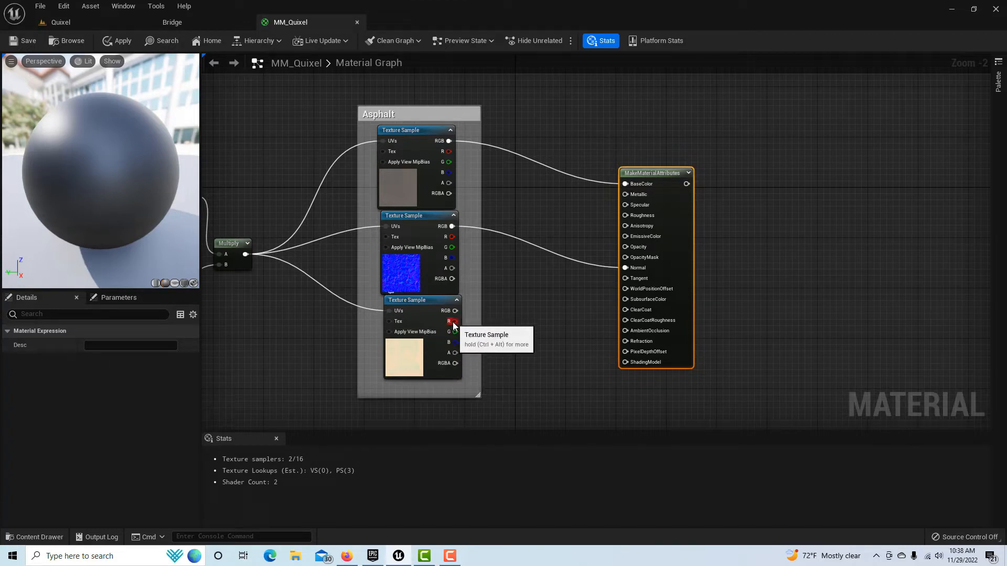
Step: Connect the third Asphalt texture's R output to AmbientOcclusion and its G output to Roughness on the MakeMaterialAttributes node
{"action": "left_click_drag", "start_coordinate": [453, 324], "coordinate": [625, 330]}
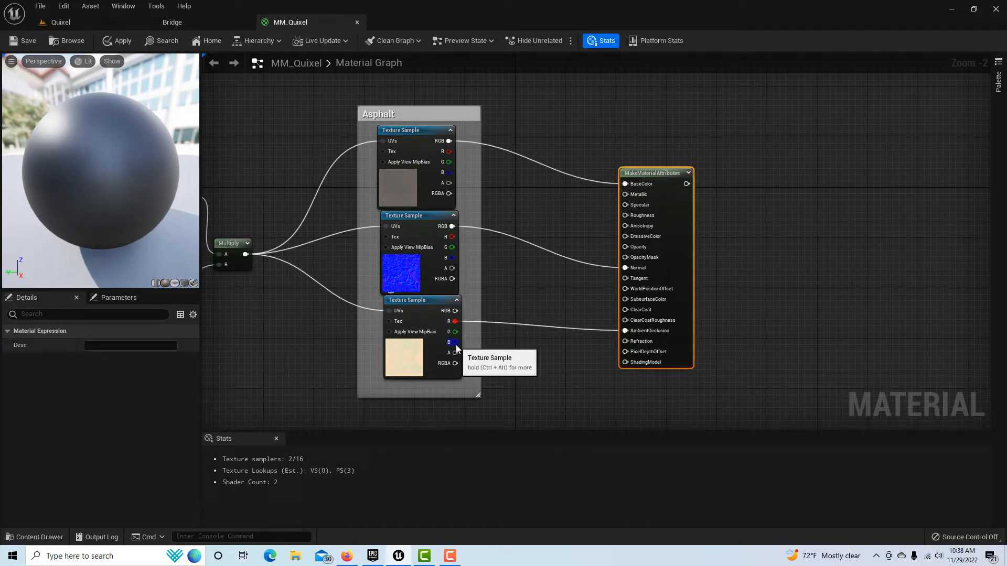
{"action": "left_click_drag", "start_coordinate": [455, 343], "coordinate": [484, 331]}
{"action": "left_click", "coordinate": [484, 356]}
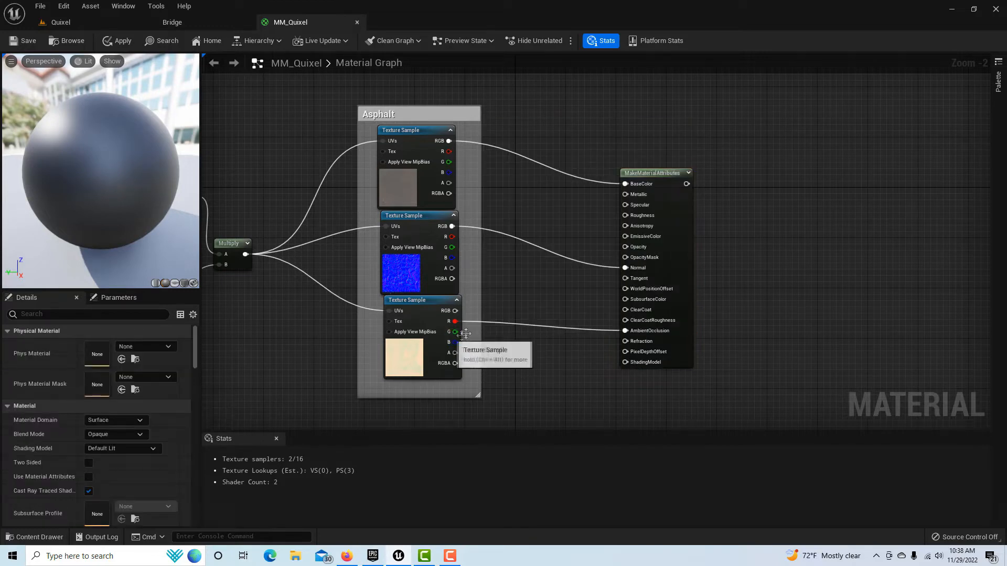
{"action": "left_click_drag", "start_coordinate": [455, 332], "coordinate": [624, 215]}
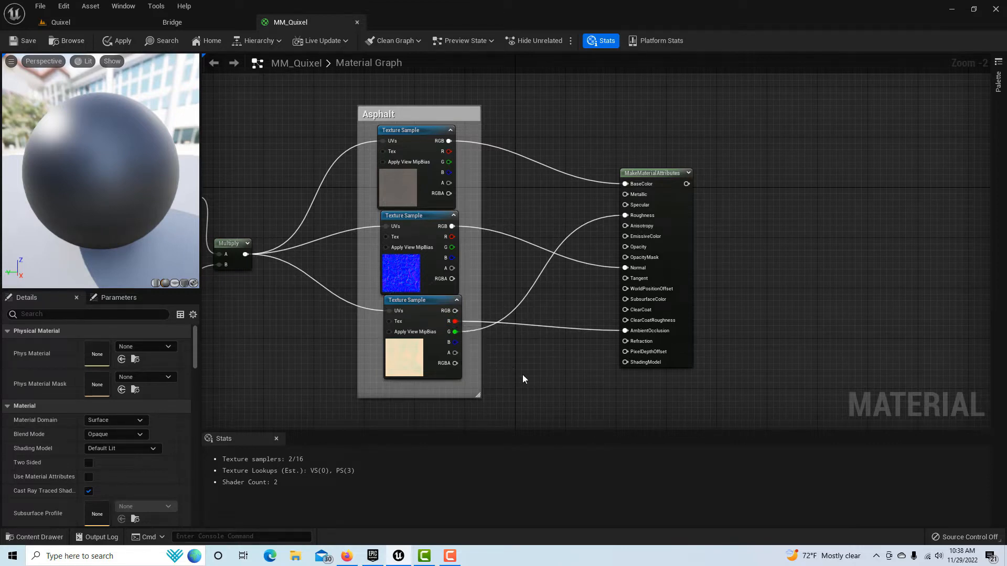
Step: Duplicate the MakeMaterialAttributes node and place the copy beside the Grass comment box
{"action": "scroll", "coordinate": [525, 374], "scroll_direction": "down", "scroll_amount": 1}
{"action": "right_click_drag", "start_coordinate": [555, 381], "coordinate": [560, 260]}
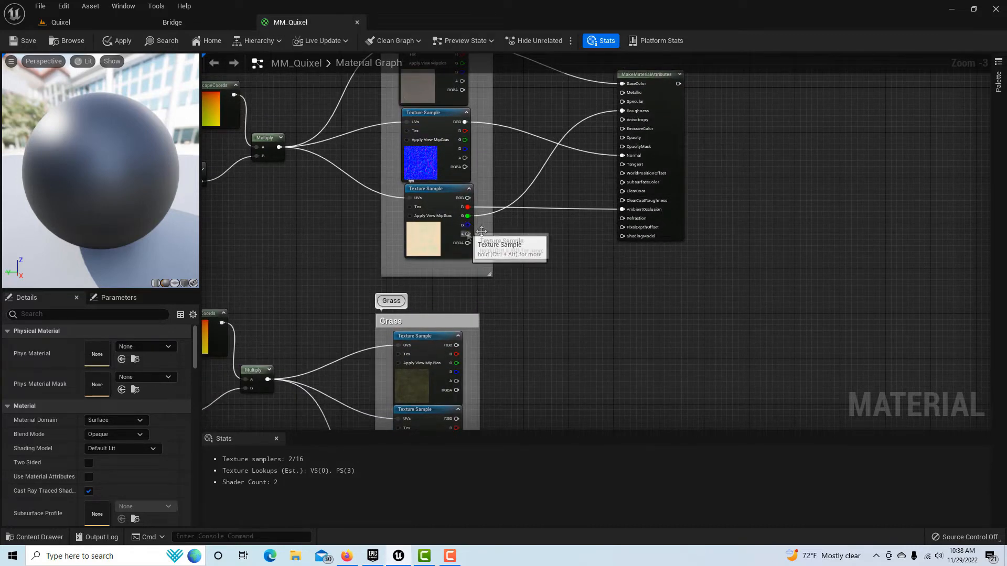
{"action": "left_click", "coordinate": [669, 150]}
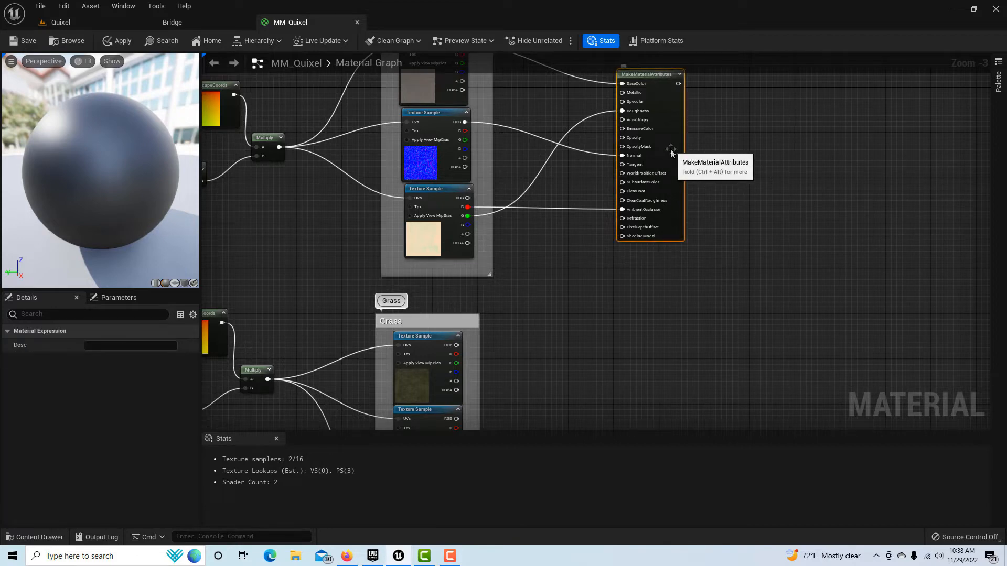
{"action": "right_click", "coordinate": [630, 364]}
{"action": "key", "text": "ctrl+v"}
{"action": "left_click", "coordinate": [505, 395]}
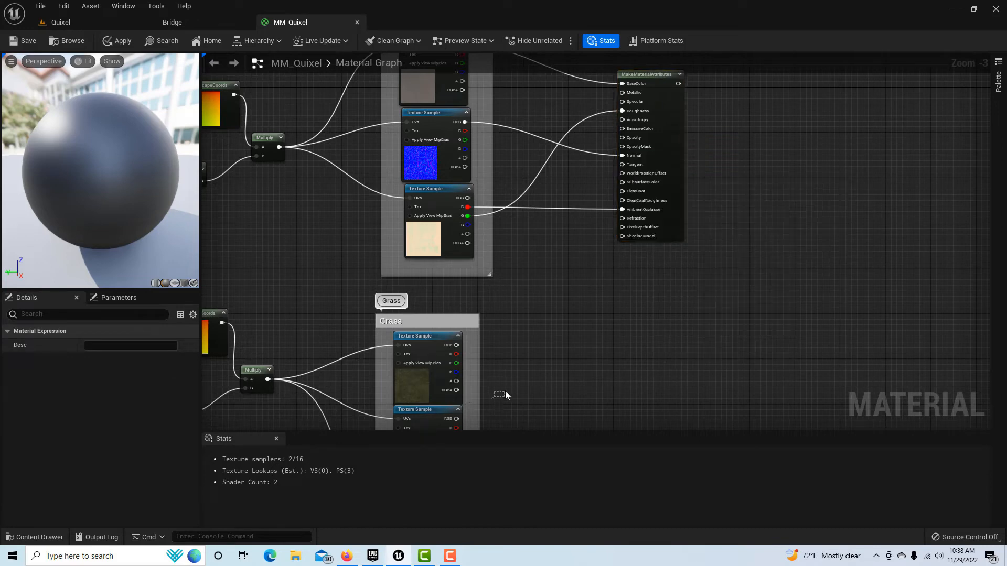
{"action": "key", "text": "ctrl+v"}
{"action": "right_click_drag", "start_coordinate": [666, 289], "coordinate": [670, 228]}
{"action": "left_click_drag", "start_coordinate": [696, 298], "coordinate": [635, 264]}
Step: Wire the Grass textures into the copied MakeMaterialAttributes node: colour to BaseColor, normal to Normal, third texture's R to AmbientOcclusion and G to Roughness
{"action": "left_click_drag", "start_coordinate": [461, 284], "coordinate": [595, 280]}
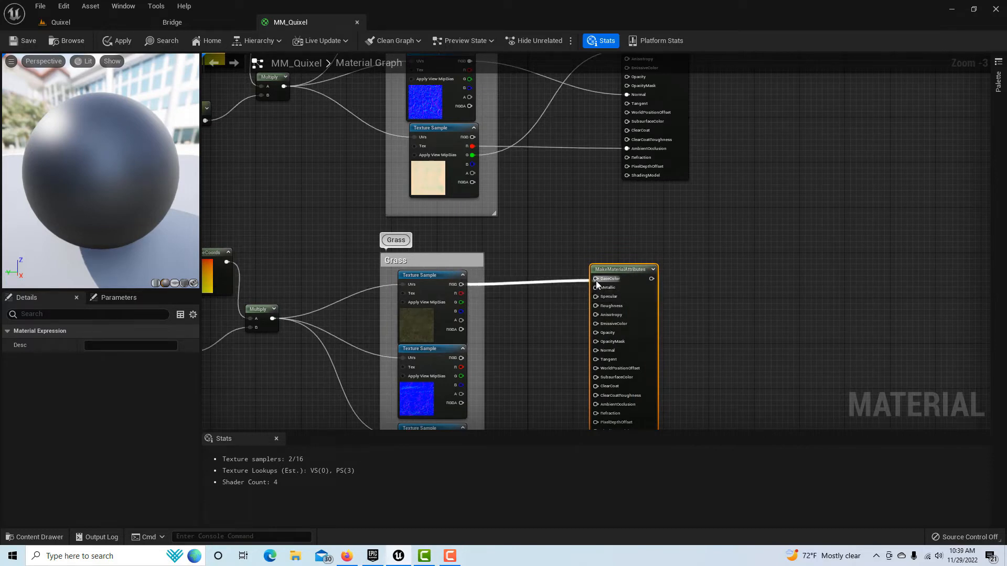
{"action": "right_click_drag", "start_coordinate": [533, 373], "coordinate": [530, 287]}
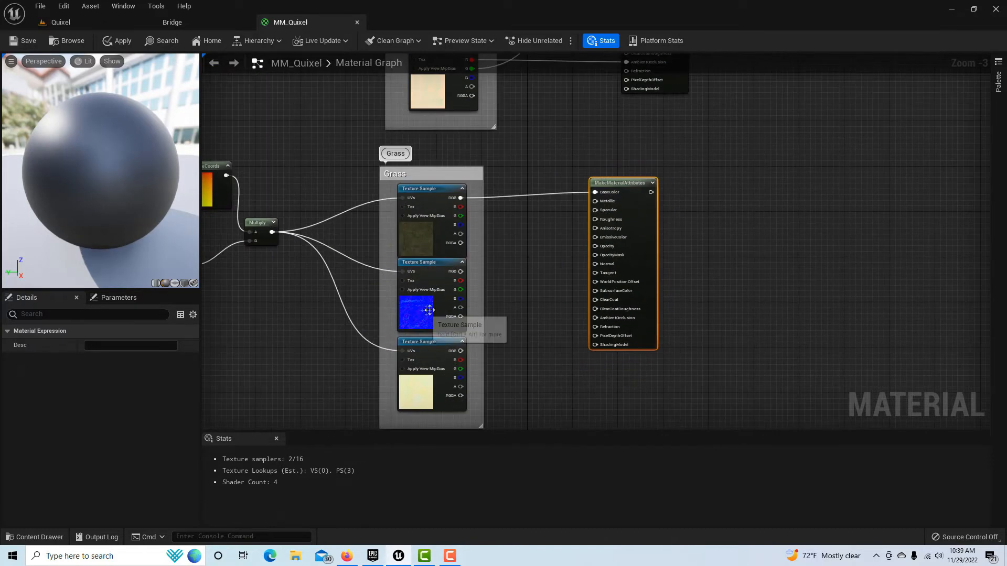
{"action": "left_click_drag", "start_coordinate": [461, 271], "coordinate": [603, 268]}
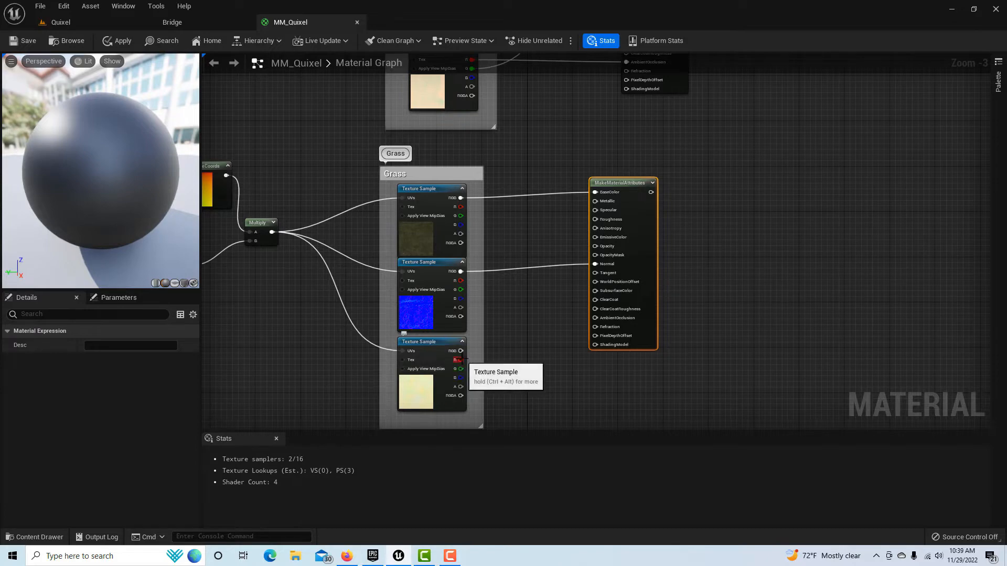
{"action": "left_click_drag", "start_coordinate": [459, 360], "coordinate": [595, 317]}
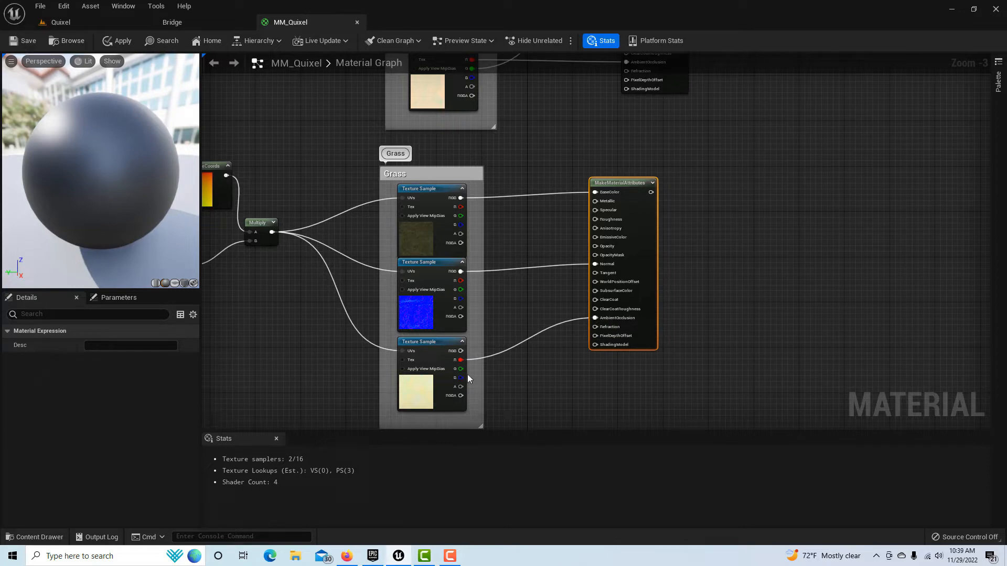
{"action": "left_click_drag", "start_coordinate": [460, 369], "coordinate": [594, 219]}
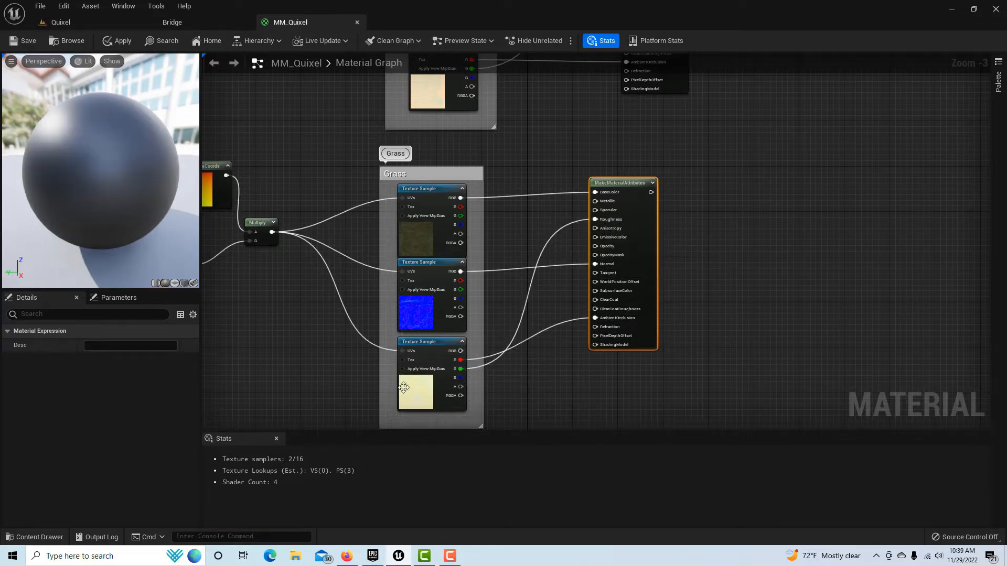
Step: Move the Grass MakeMaterialAttributes node so that it lines up below the Asphalt one
{"action": "scroll", "coordinate": [582, 402], "scroll_direction": "down", "scroll_amount": 1}
{"action": "scroll", "coordinate": [582, 401], "scroll_direction": "down", "scroll_amount": 1}
{"action": "scroll", "coordinate": [708, 367], "scroll_direction": "up", "scroll_amount": 2}
{"action": "right_click_drag", "start_coordinate": [706, 364], "coordinate": [710, 347]}
{"action": "scroll", "coordinate": [711, 345], "scroll_direction": "down", "scroll_amount": 1}
{"action": "right_click_drag", "start_coordinate": [719, 297], "coordinate": [538, 332]}
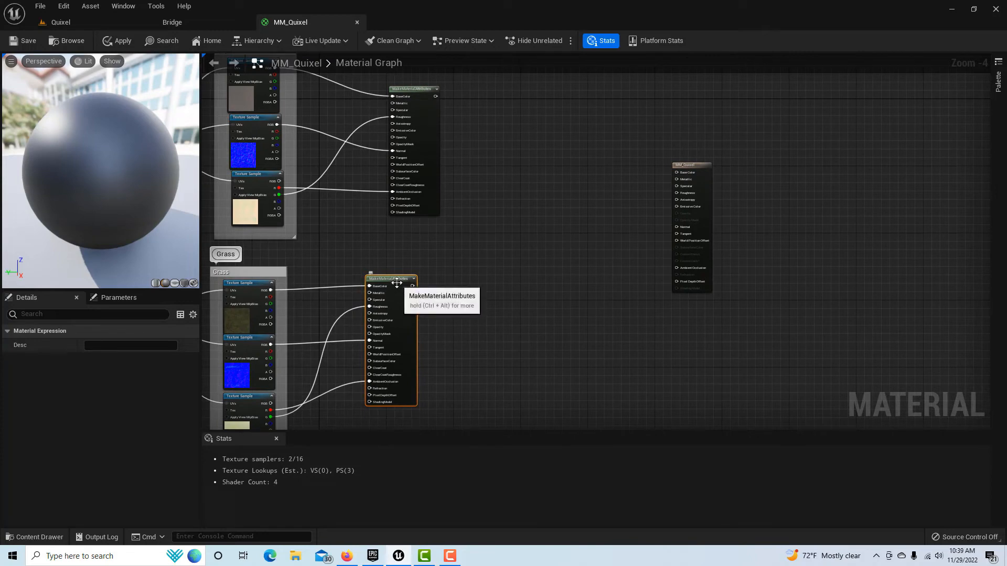
{"action": "left_click_drag", "start_coordinate": [396, 278], "coordinate": [417, 278]}
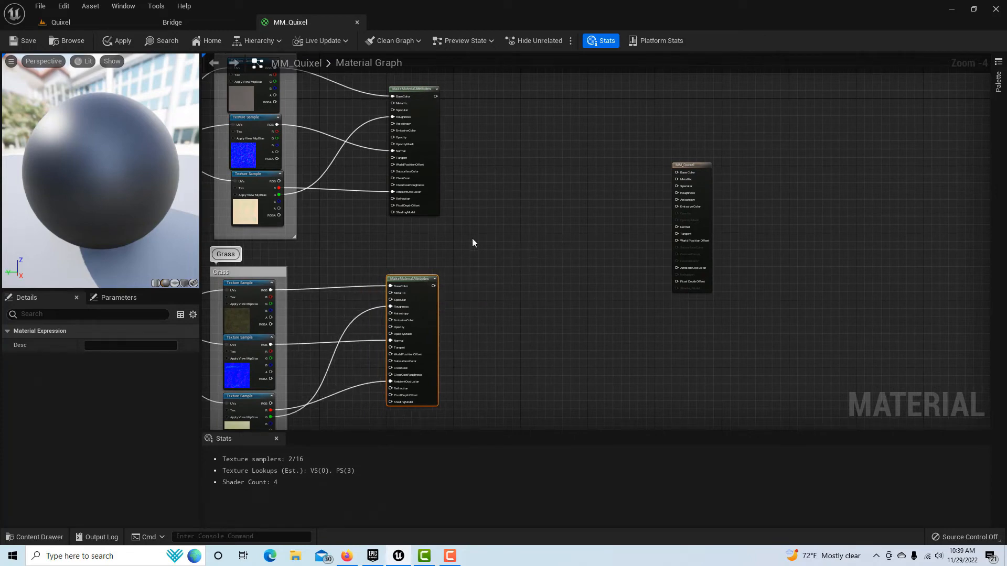
Step: Add a LandscapeLayerBlend node and place it between the MakeMaterialAttributes nodes and the MM_Quixel result node
{"action": "right_click", "coordinate": [496, 186]}
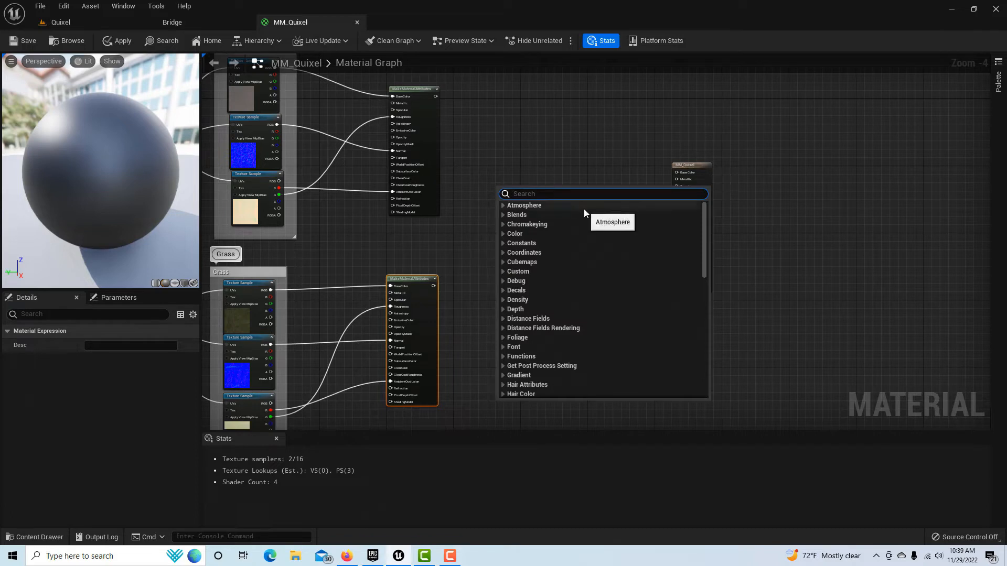
{"action": "type", "text": "la"}
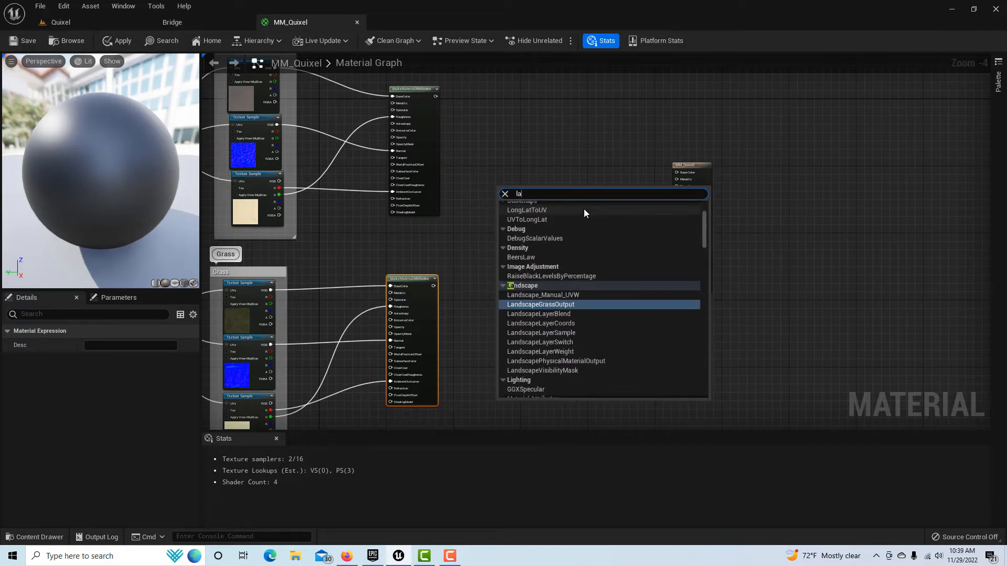
{"action": "type", "text": "yer"}
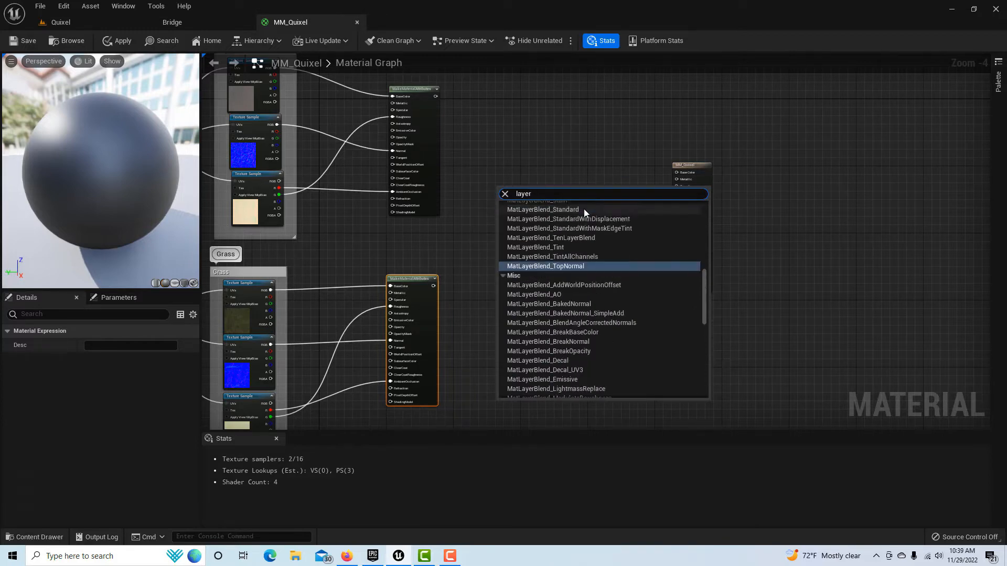
{"action": "key", "text": "BackSpace"}
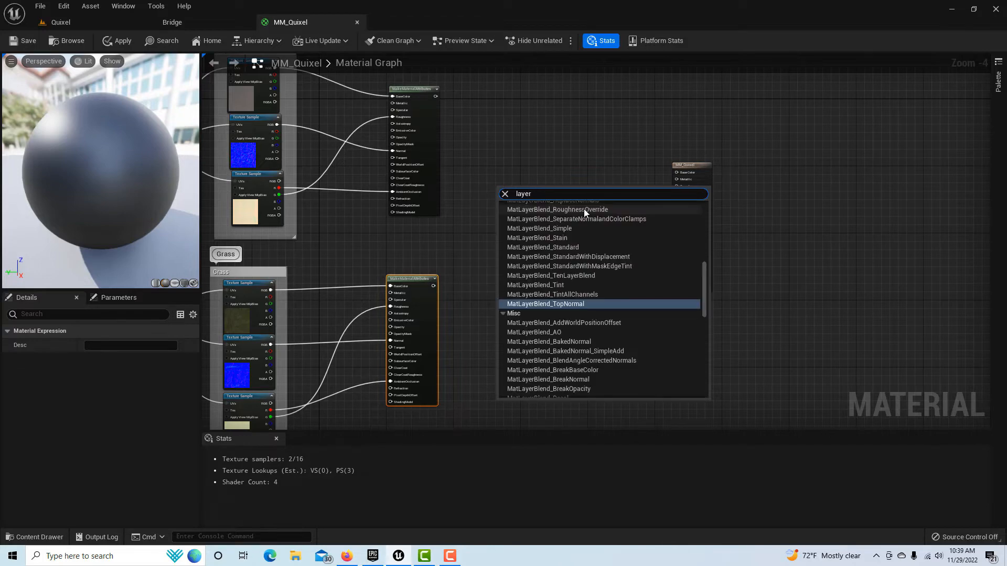
{"action": "key", "text": "BackSpace"}
{"action": "key", "text": "BackSpace"}
{"action": "key", "text": "BackSpace"}
{"action": "key", "text": "BackSpace"}
{"action": "type", "text": "blend"}
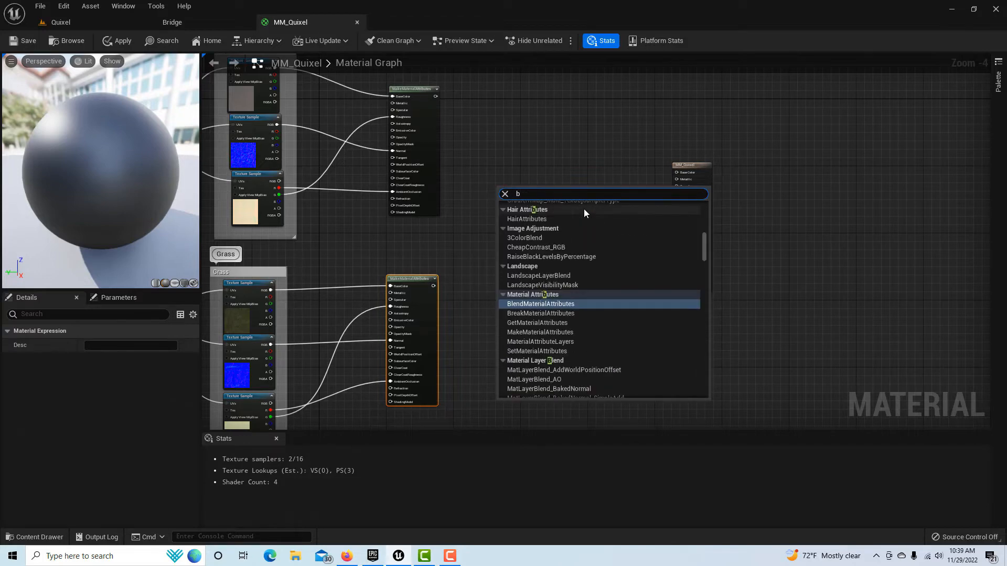
{"action": "key", "text": "BackSpace"}
{"action": "key", "text": "BackSpace"}
{"action": "key", "text": "BackSpace"}
{"action": "key", "text": "BackSpace"}
{"action": "key", "text": "BackSpace"}
{"action": "type", "text": "lab"}
{"action": "key", "text": "BackSpace"}
{"action": "type", "text": "nd"}
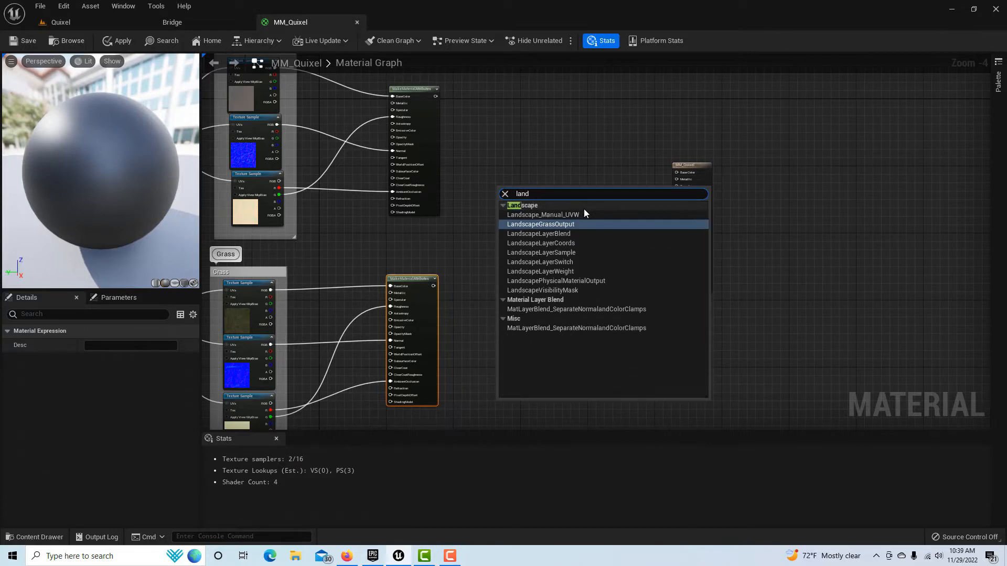
{"action": "left_click", "coordinate": [557, 234]}
{"action": "scroll", "coordinate": [515, 322], "scroll_direction": "up", "scroll_amount": 1}
{"action": "scroll", "coordinate": [515, 320], "scroll_direction": "down", "scroll_amount": 1}
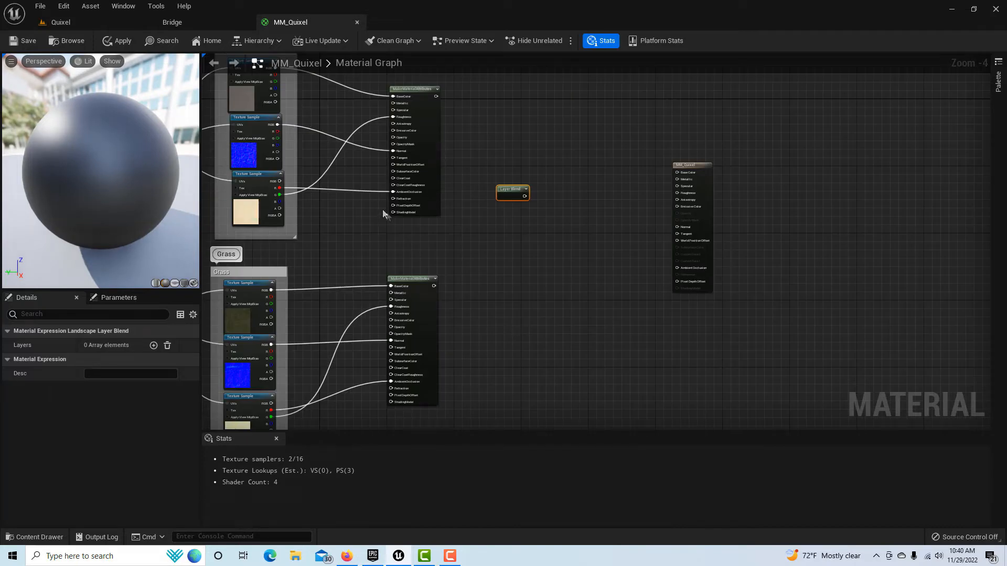
{"action": "left_click_drag", "start_coordinate": [513, 192], "coordinate": [542, 230]}
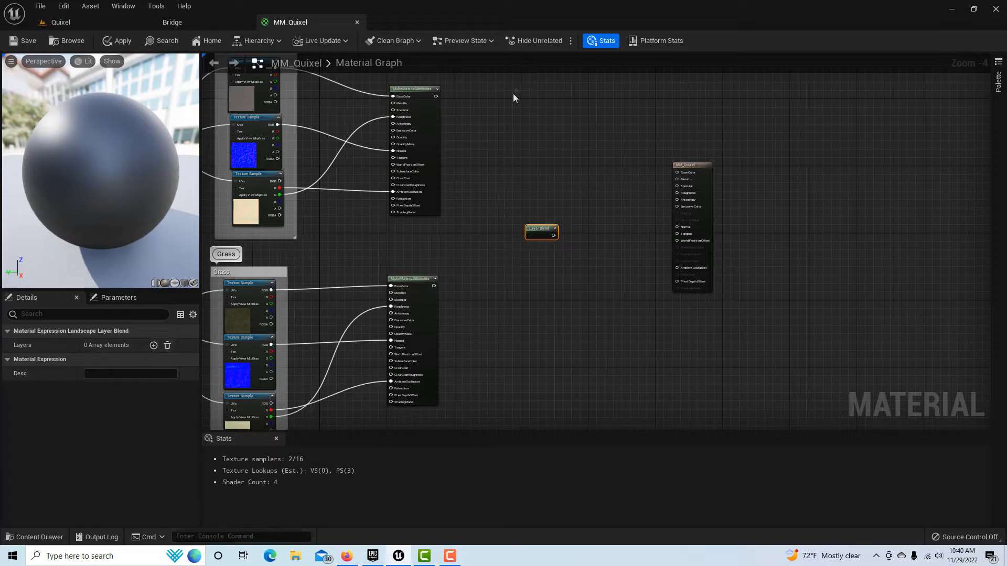
Step: Add two layers to the Layer Blend node and name the first one Asphalt
{"action": "left_click", "coordinate": [154, 345]}
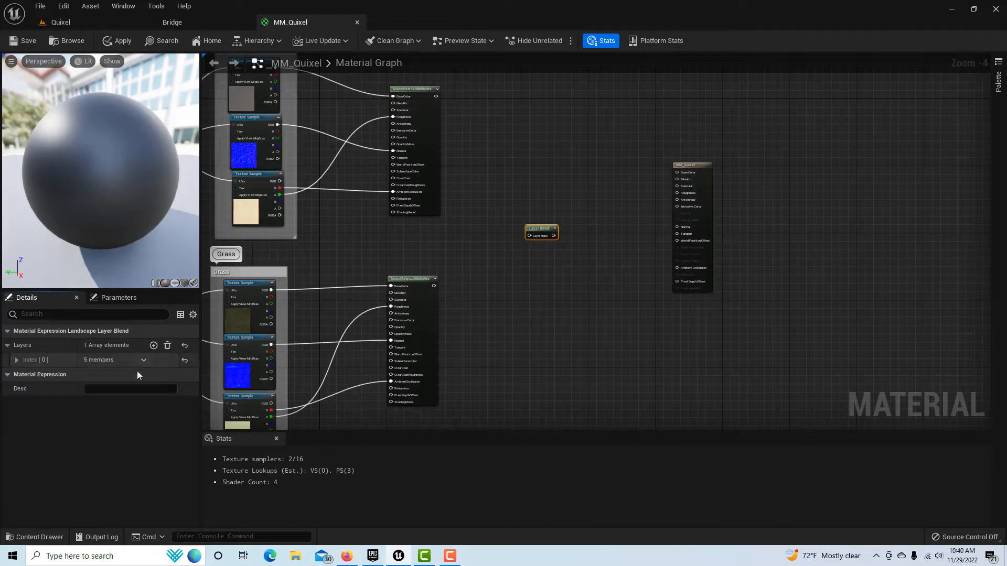
{"action": "left_click", "coordinate": [154, 345]}
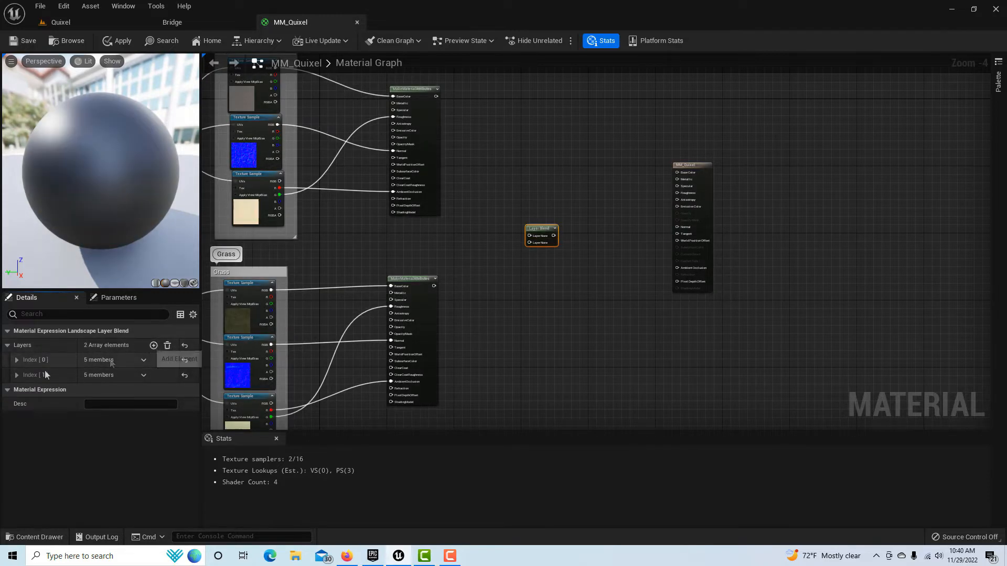
{"action": "left_click", "coordinate": [16, 359]}
{"action": "left_click", "coordinate": [118, 374]}
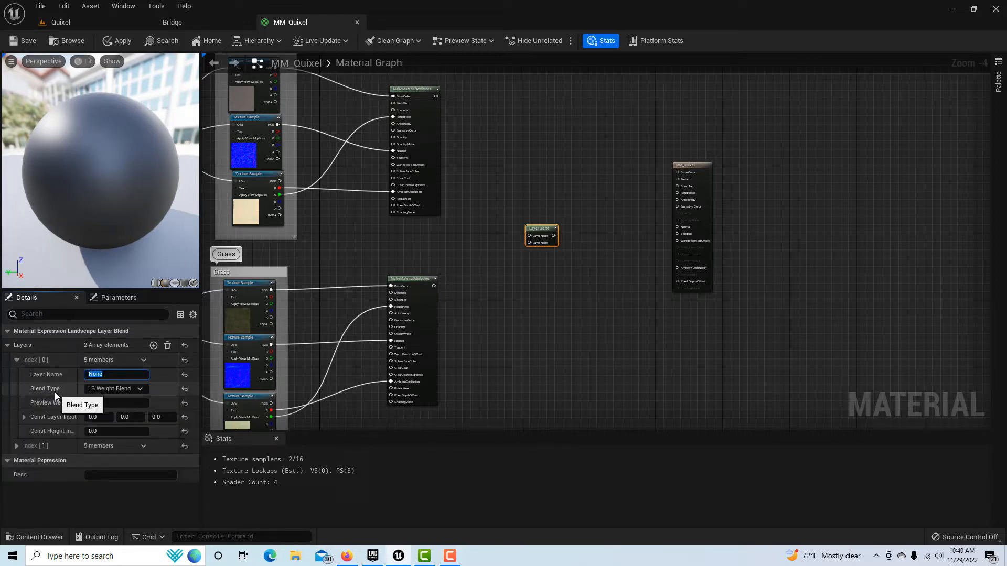
{"action": "type", "text": "Asphalt"}
{"action": "key", "text": "Return"}
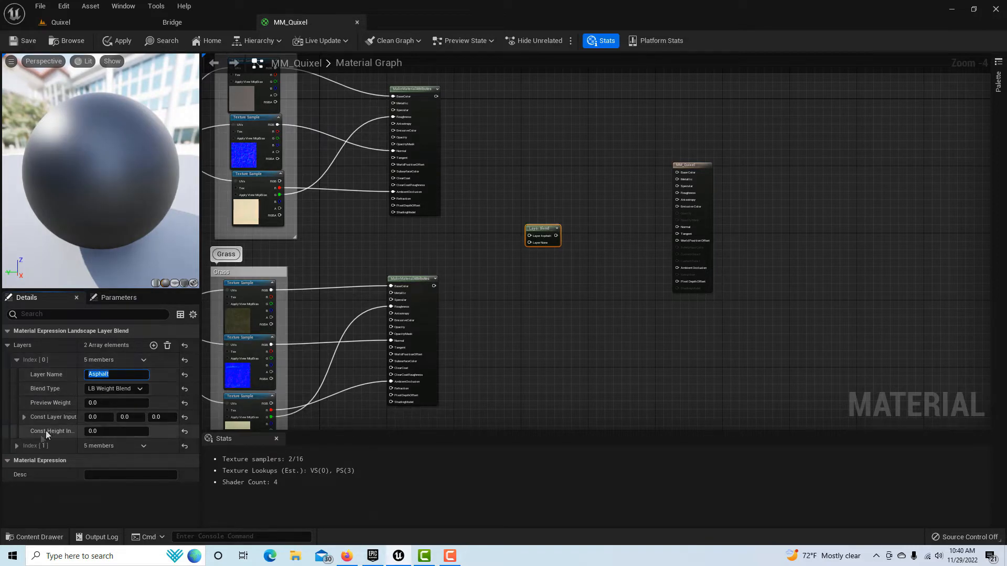
Step: Name the Layer Blend node's second layer Grass and apply the material changes
{"action": "left_click", "coordinate": [17, 446]}
{"action": "left_click", "coordinate": [119, 460]}
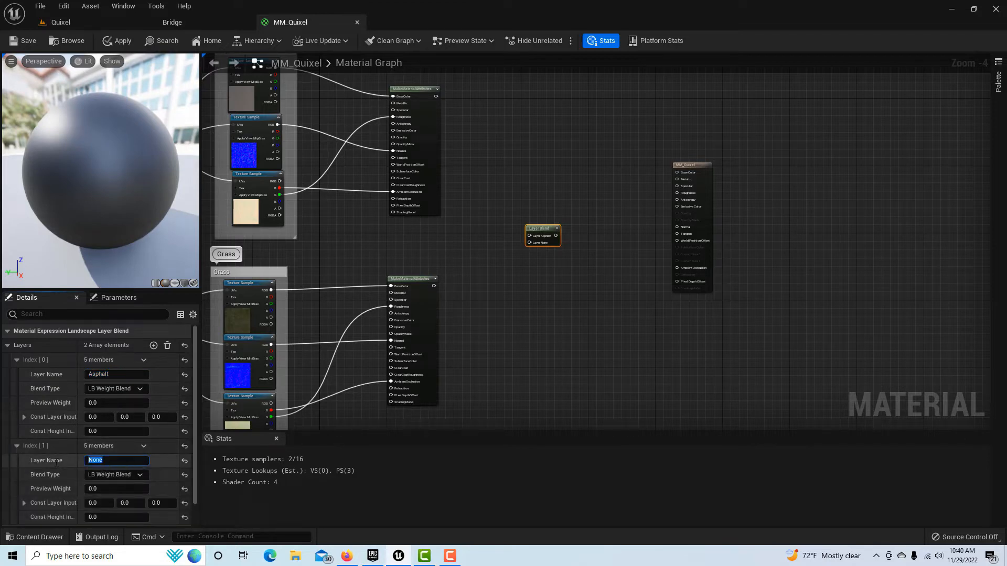
{"action": "type", "text": "Gras"}
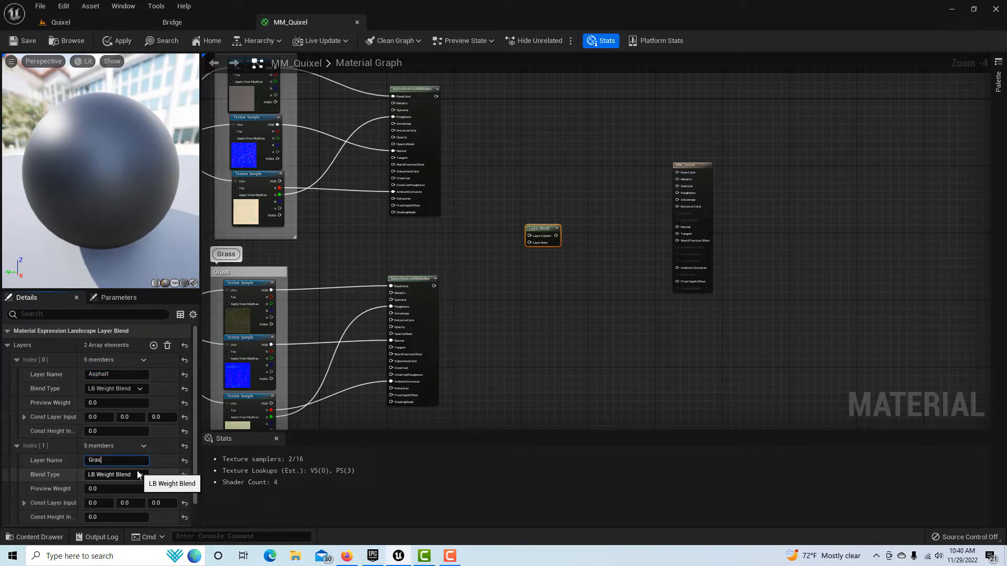
{"action": "type", "text": "s"}
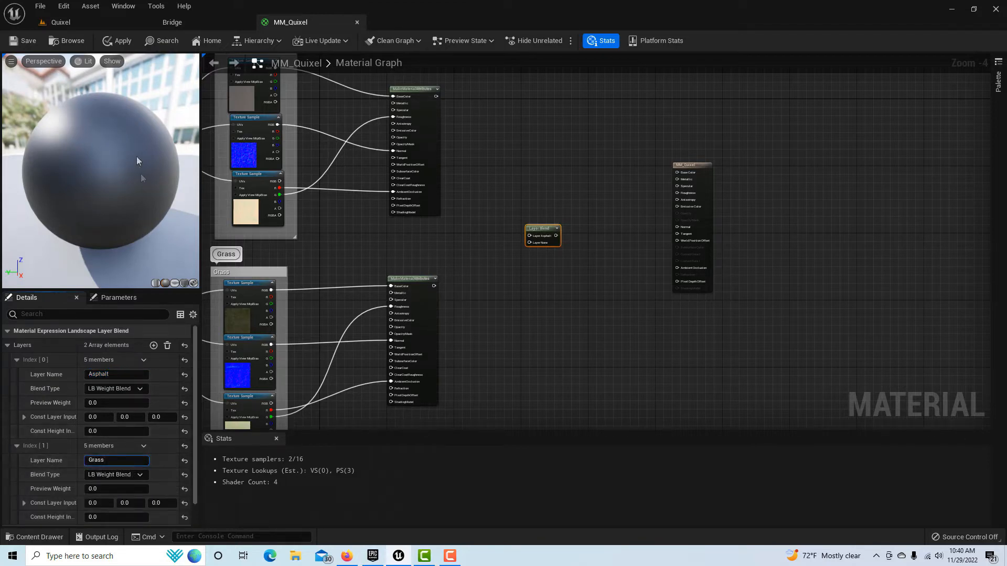
{"action": "left_click", "coordinate": [122, 43]}
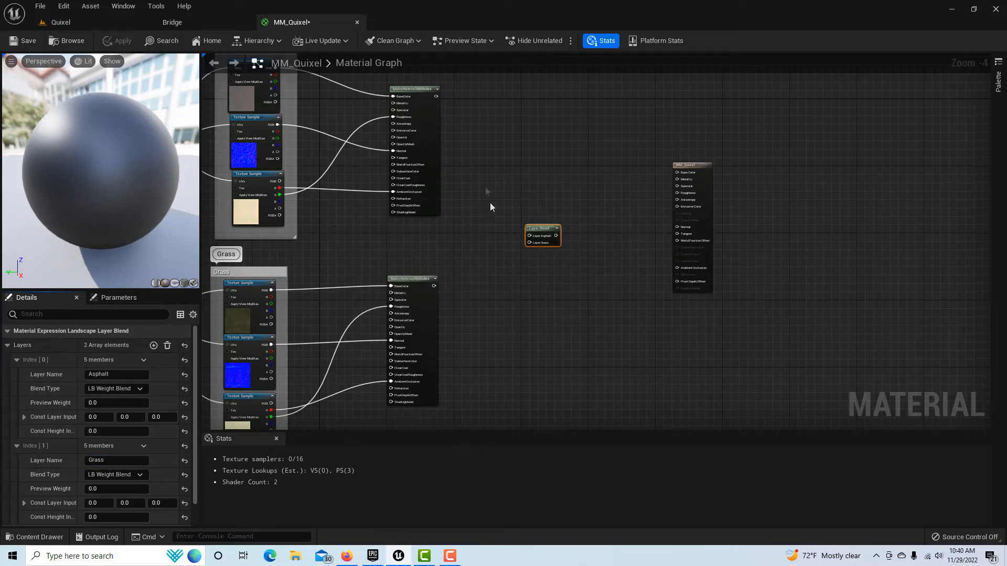
Step: Connect the Asphalt and Grass MakeMaterialAttributes outputs to the Layer Asphalt and Layer Grass inputs of the Layer Blend node
{"action": "left_click_drag", "start_coordinate": [435, 96], "coordinate": [527, 236]}
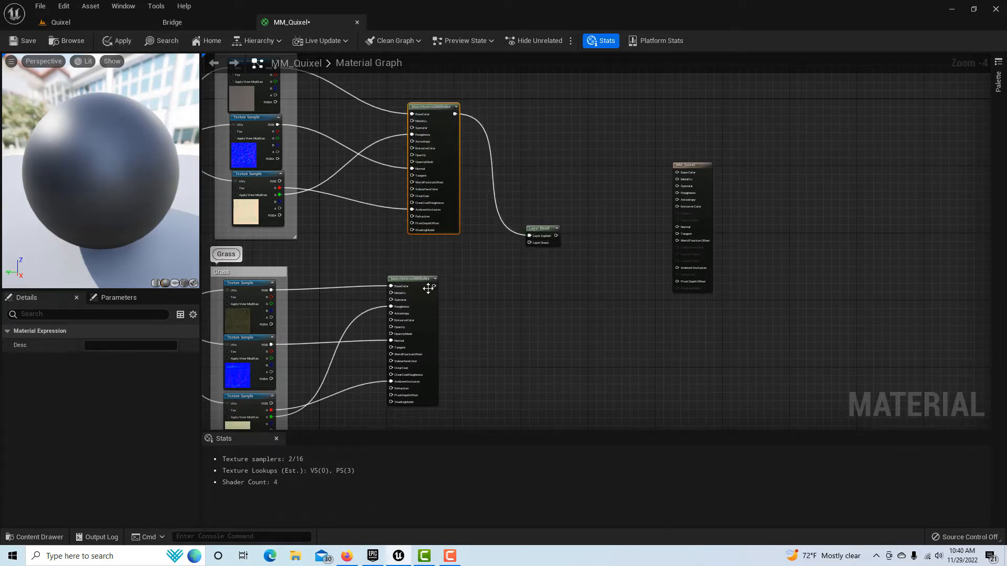
{"action": "left_click_drag", "start_coordinate": [435, 286], "coordinate": [528, 242]}
{"action": "scroll", "coordinate": [587, 314], "scroll_direction": "down", "scroll_amount": 1}
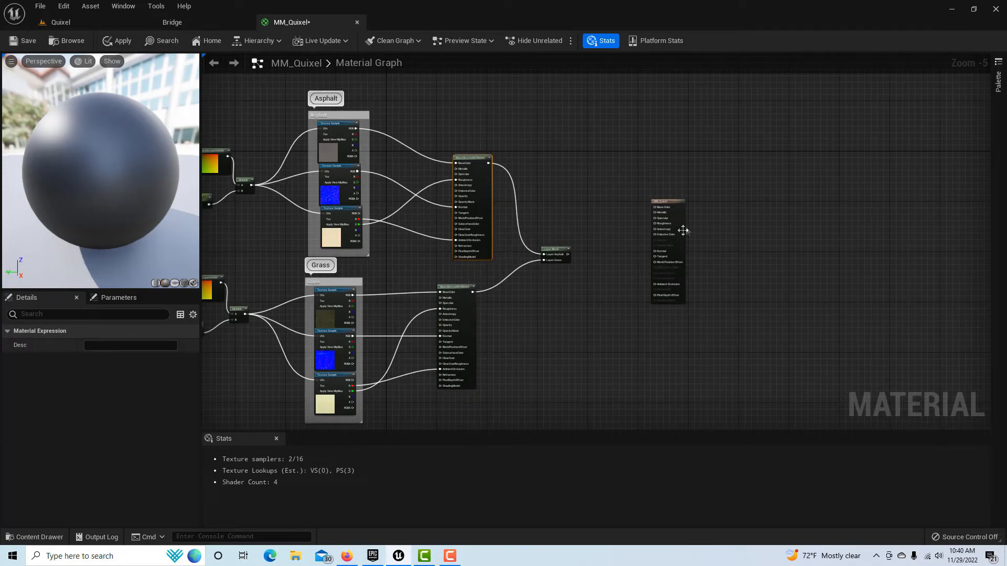
Step: Move the MM_Quixel result node farther away, add a BreakMaterialAttributes node in the gap, and feed the Layer Blend output into its Attr input
{"action": "left_click_drag", "start_coordinate": [685, 228], "coordinate": [814, 234]}
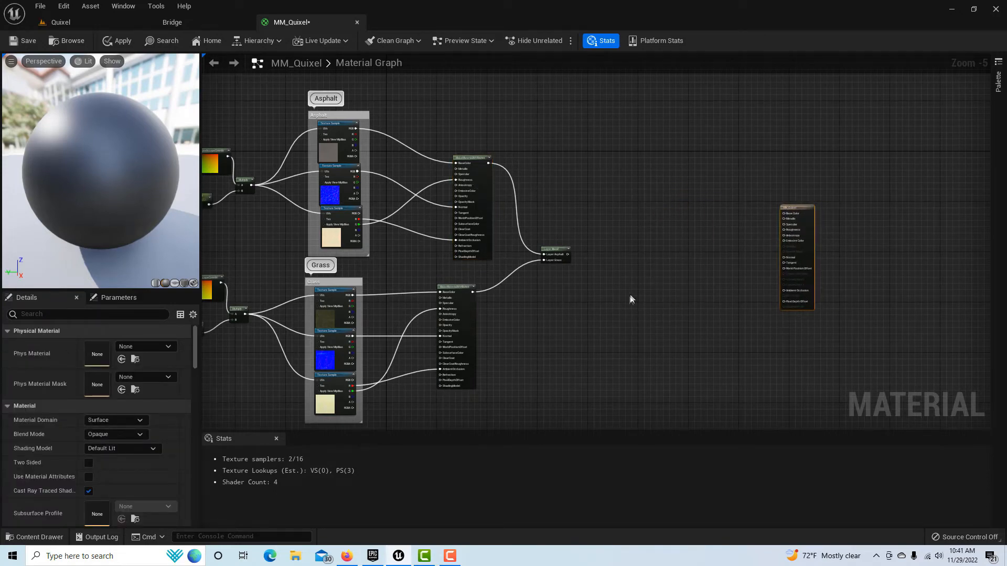
{"action": "scroll", "coordinate": [631, 307], "scroll_direction": "up", "scroll_amount": 1}
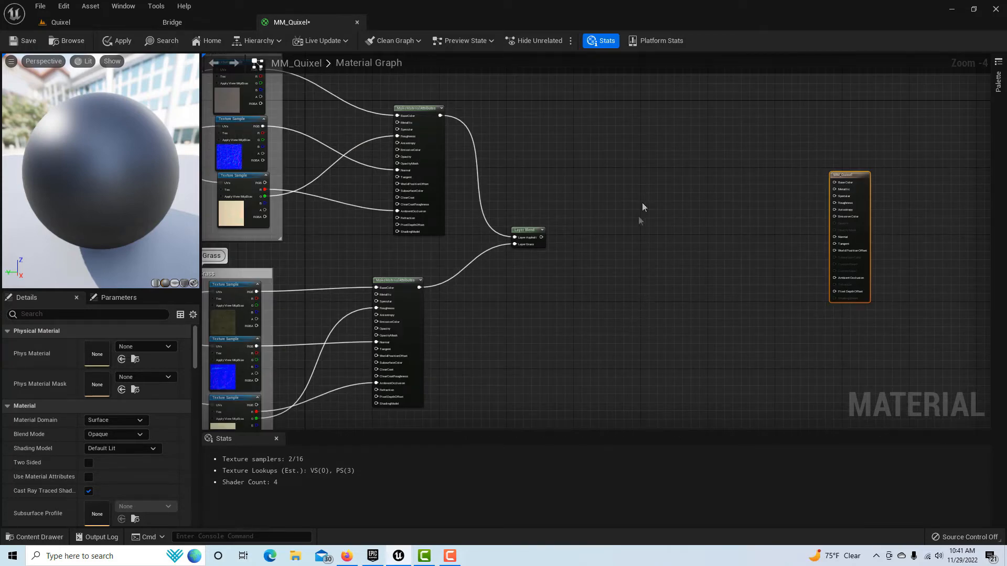
{"action": "right_click", "coordinate": [643, 225]}
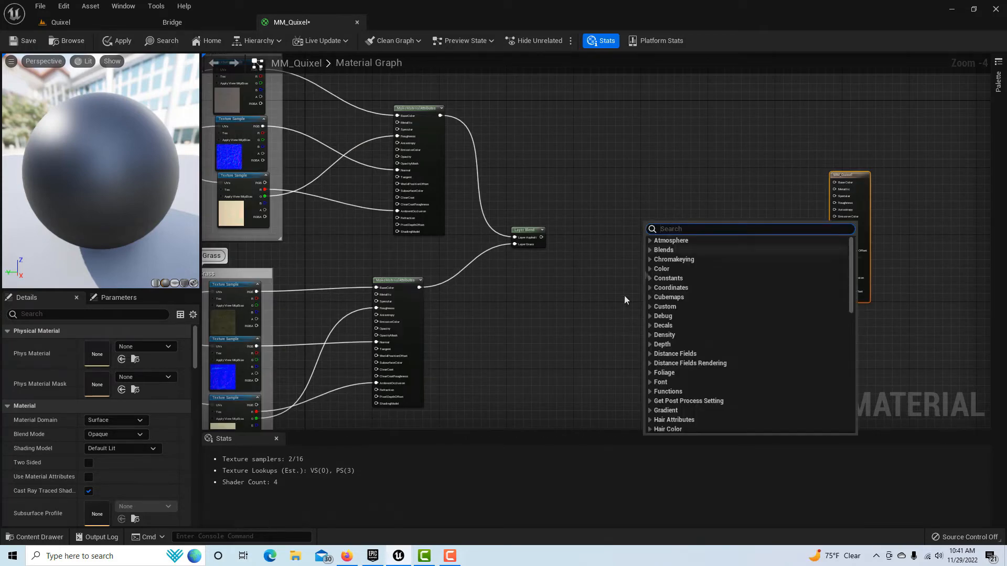
{"action": "type", "text": "brea"}
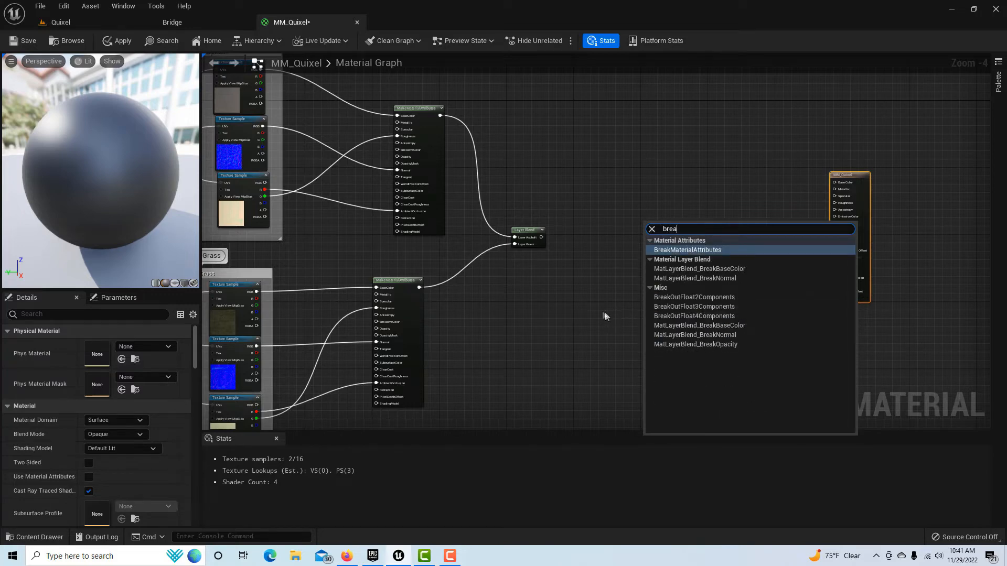
{"action": "left_click", "coordinate": [716, 249]}
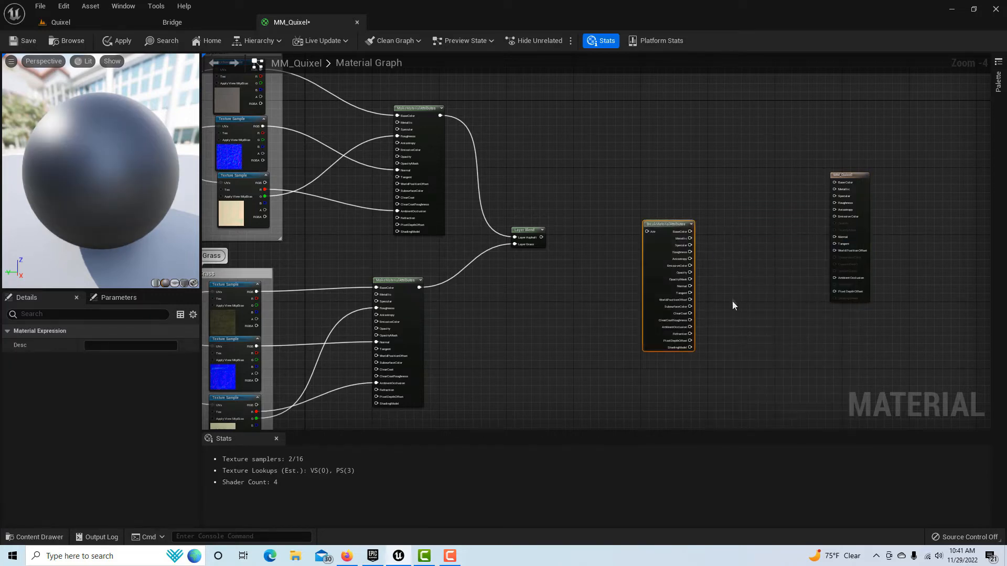
{"action": "scroll", "coordinate": [731, 303], "scroll_direction": "up", "scroll_amount": 1}
{"action": "left_click_drag", "start_coordinate": [476, 213], "coordinate": [617, 206]}
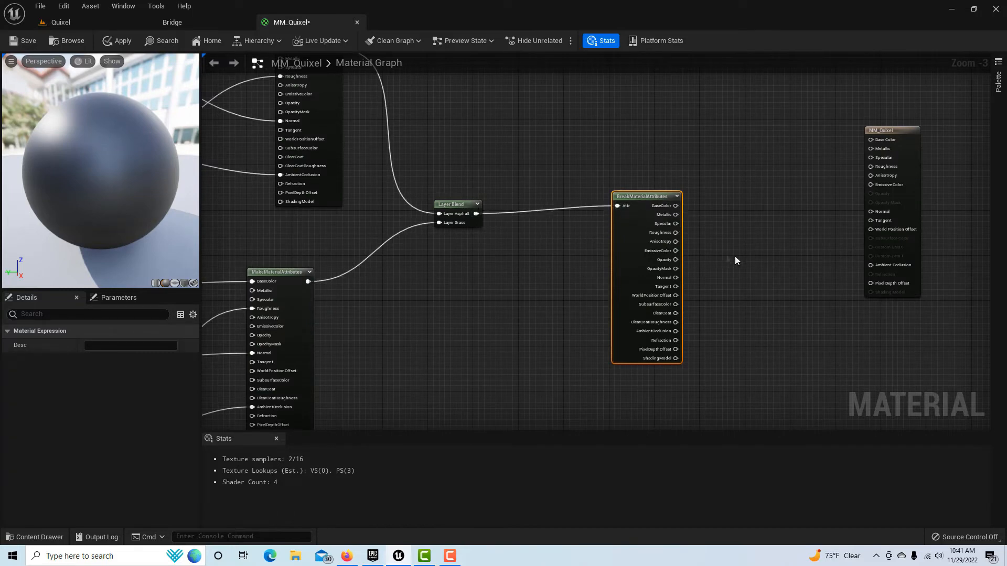
Step: Place the MM_Quixel node beside BreakMaterialAttributes and connect BaseColor, Roughness, Normal and AmbientOcclusion to its matching inputs
{"action": "left_click_drag", "start_coordinate": [910, 133], "coordinate": [813, 200]}
{"action": "scroll", "coordinate": [848, 271], "scroll_direction": "up", "scroll_amount": 1}
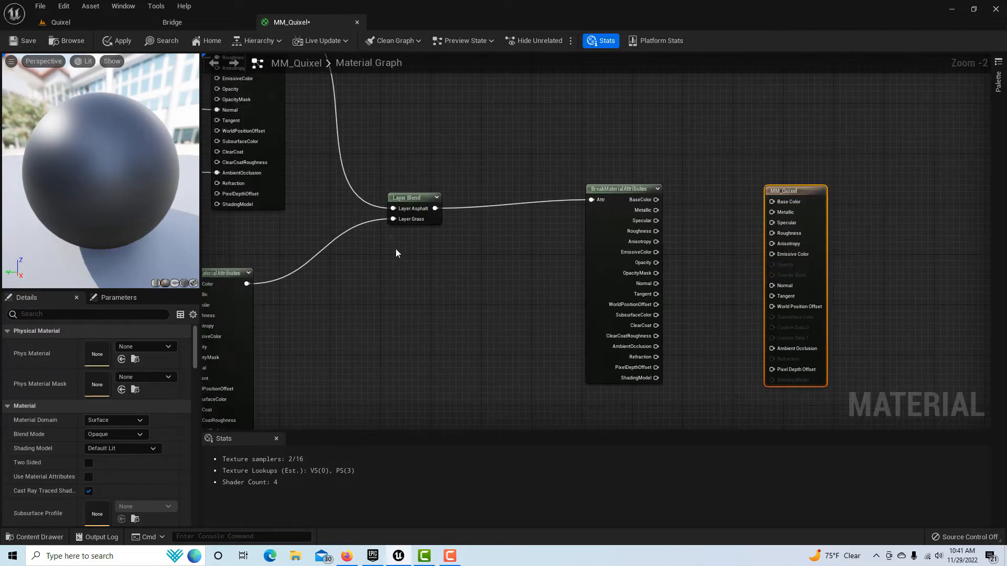
{"action": "left_click_drag", "start_coordinate": [656, 199], "coordinate": [774, 203]}
{"action": "left_click_drag", "start_coordinate": [656, 232], "coordinate": [772, 236]}
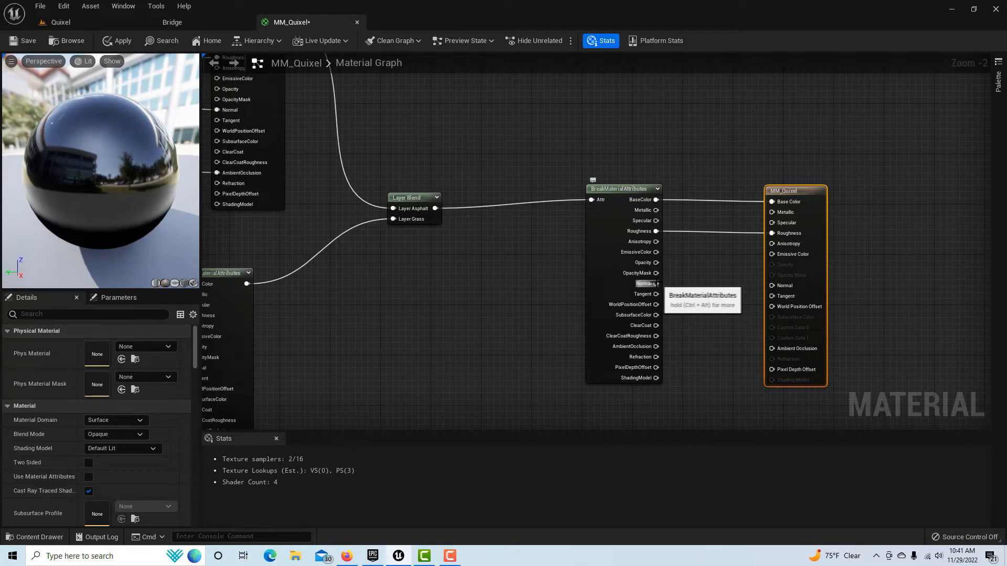
{"action": "left_click_drag", "start_coordinate": [656, 284], "coordinate": [772, 286]}
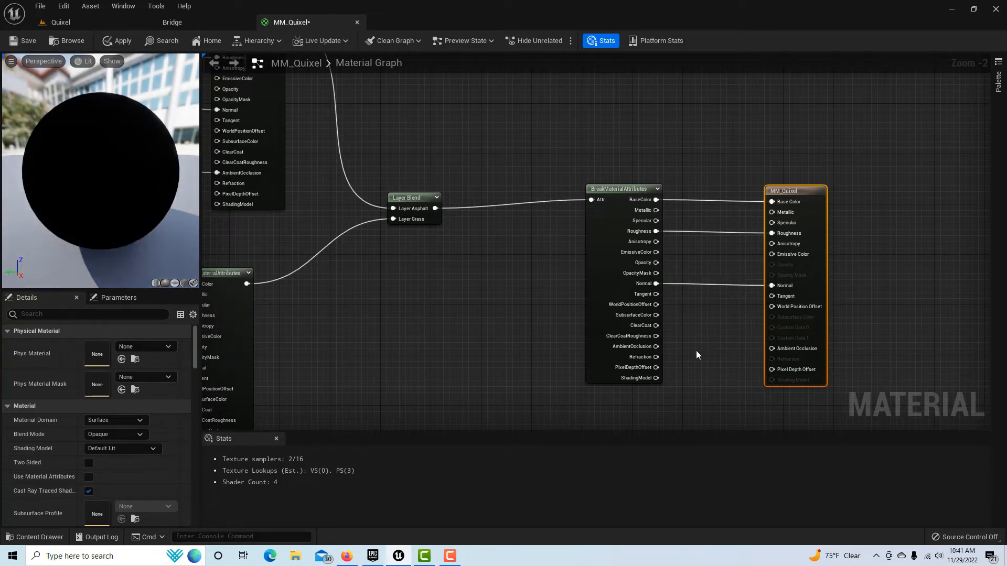
{"action": "left_click_drag", "start_coordinate": [656, 346], "coordinate": [774, 352]}
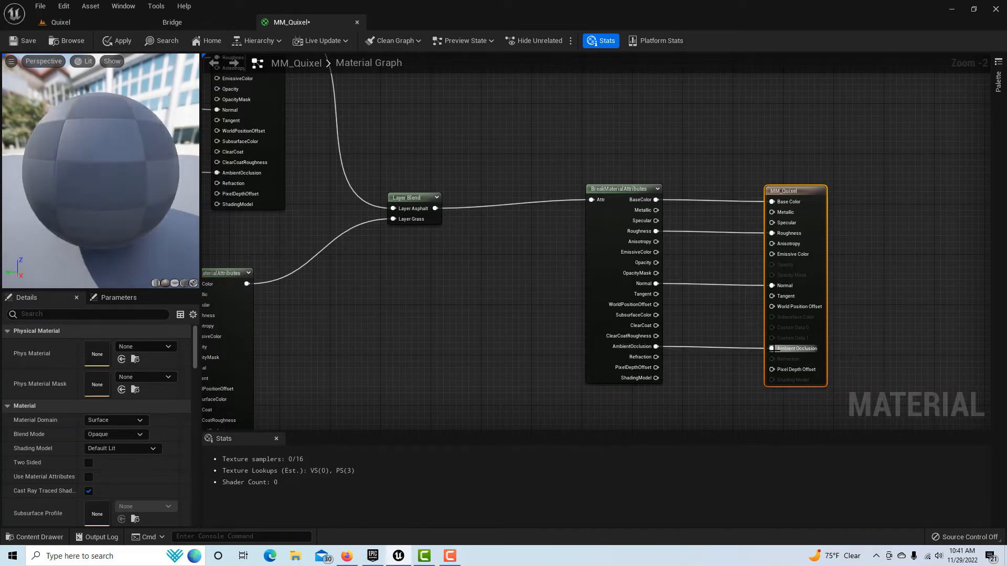
Step: Apply and save the MM_Quixel material, keeping the whole node graph in view
{"action": "left_click", "coordinate": [118, 42]}
{"action": "left_click", "coordinate": [17, 42]}
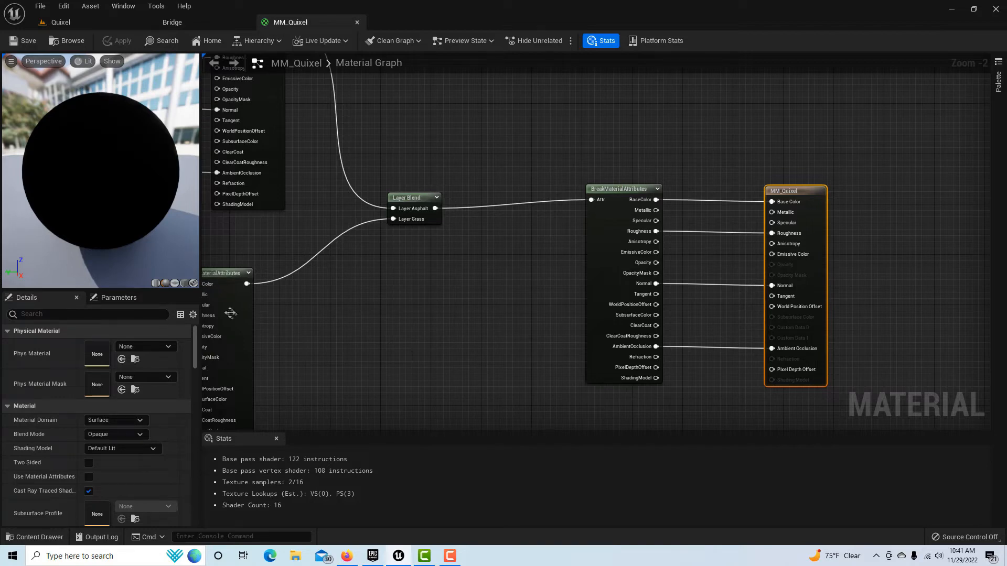
{"action": "scroll", "coordinate": [466, 304], "scroll_direction": "down", "scroll_amount": 6}
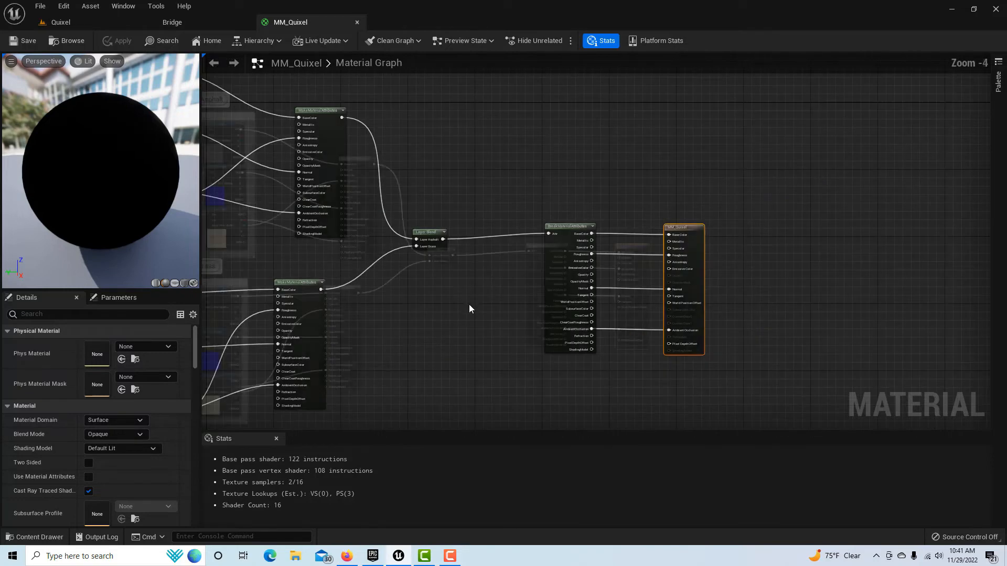
{"action": "right_click_drag", "start_coordinate": [434, 367], "coordinate": [528, 363]}
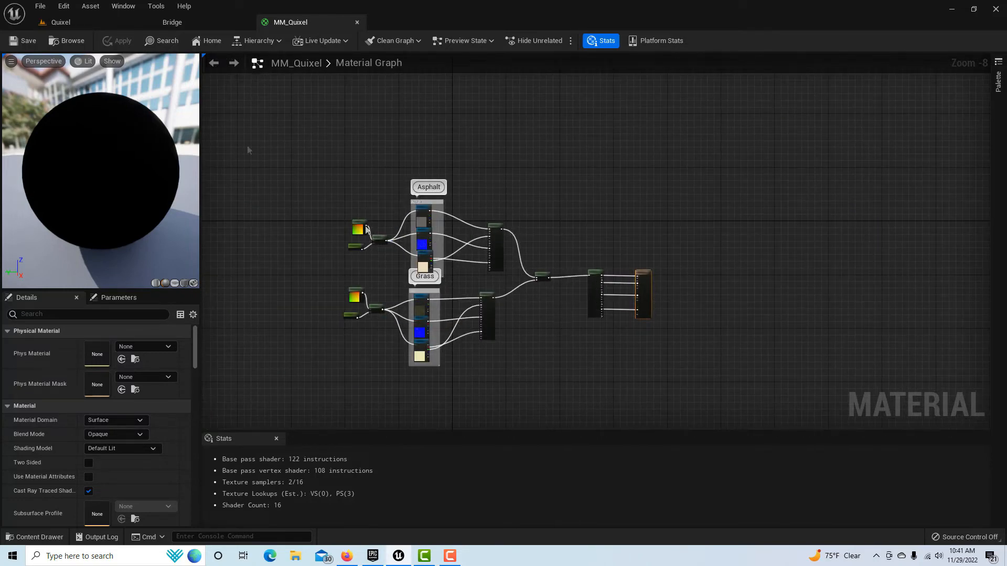
Step: Select the Landscape in the Quixel level and create a material instance of MM_Quixel in the Surfaces folder, keeping its default name
{"action": "left_click", "coordinate": [101, 20]}
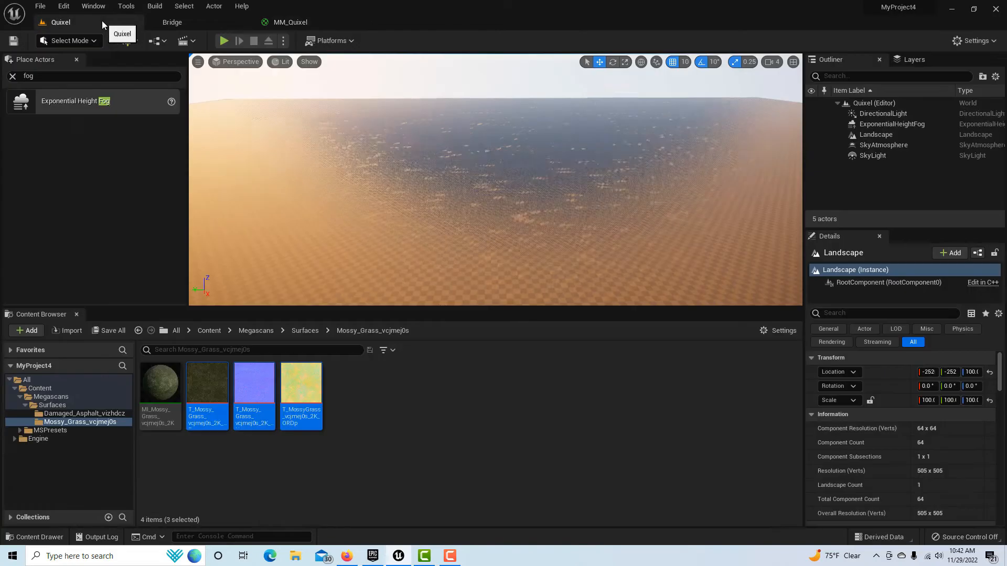
{"action": "left_click", "coordinate": [48, 406]}
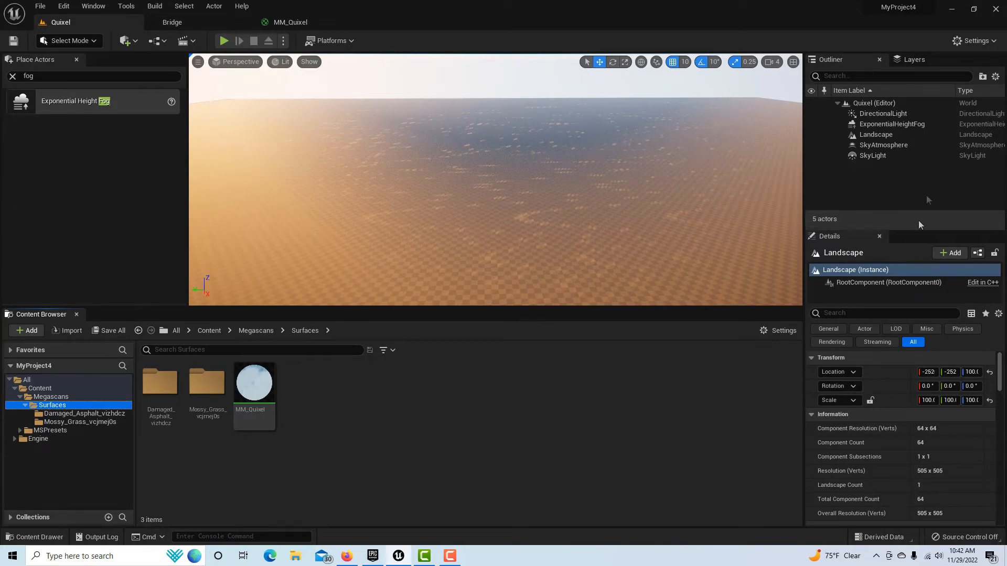
{"action": "left_click", "coordinate": [891, 136]}
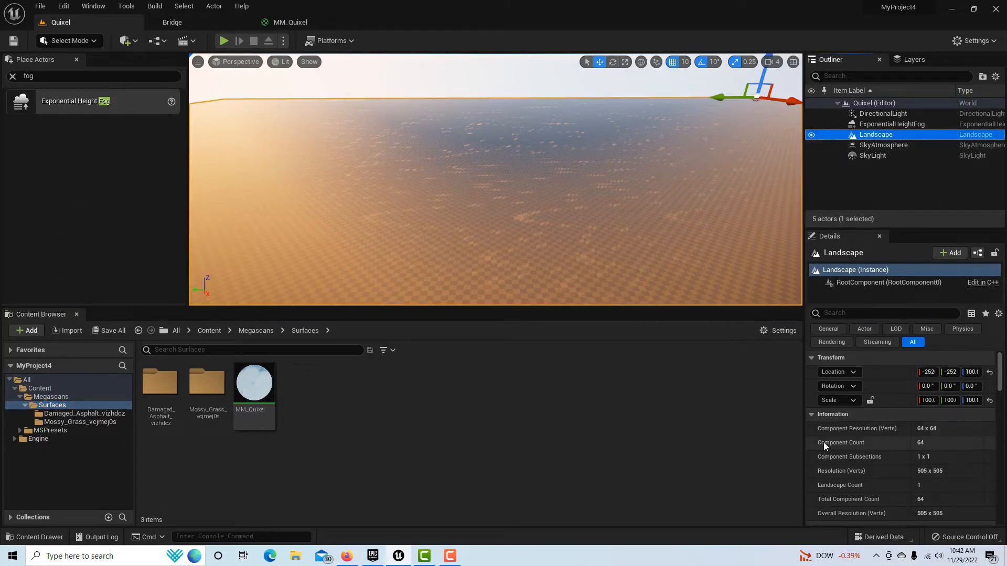
{"action": "left_click_drag", "start_coordinate": [1000, 373], "coordinate": [1002, 398]}
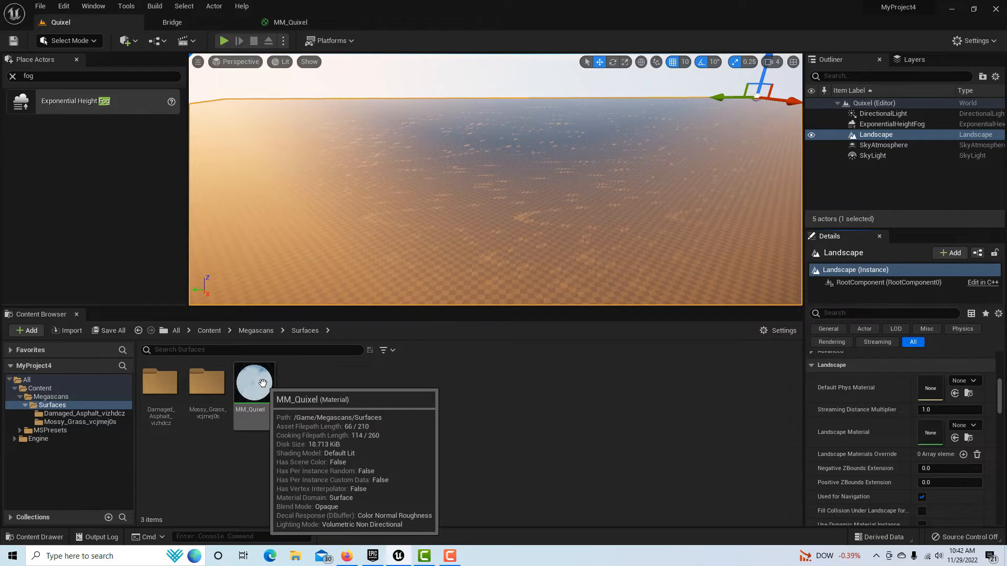
{"action": "right_click", "coordinate": [262, 383]}
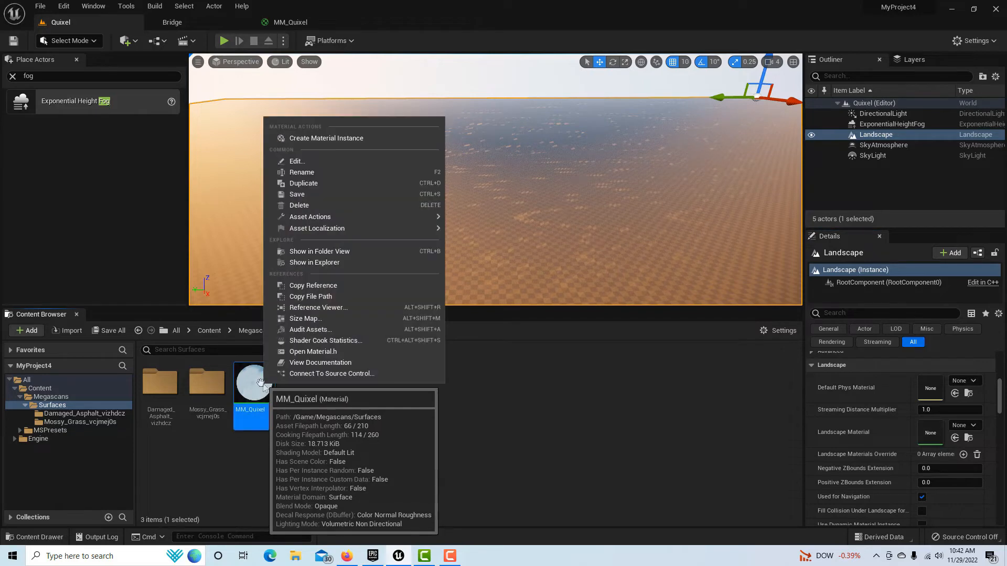
{"action": "left_click", "coordinate": [332, 139]}
{"action": "key", "text": "Return"}
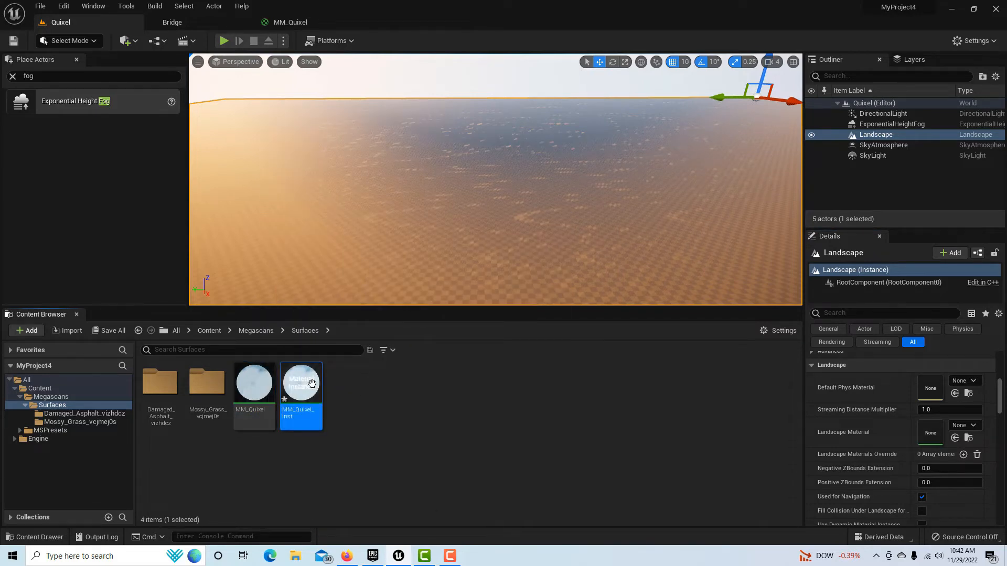
{"action": "left_click", "coordinate": [431, 433]}
Step: Assign the MM_Quixel_Inst material instance as the Landscape Material of the Landscape actor
{"action": "left_click", "coordinate": [310, 388]}
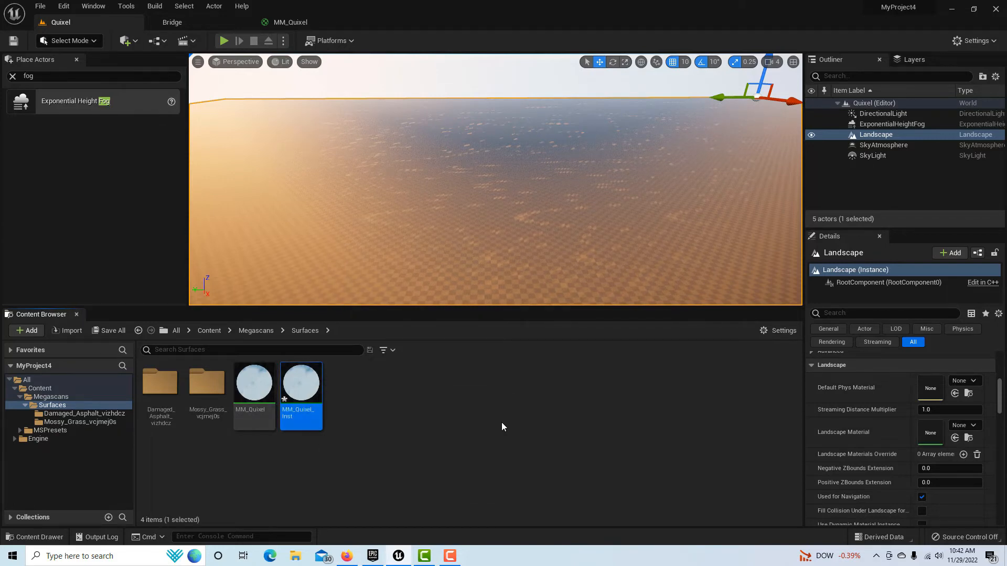
{"action": "left_click_drag", "start_coordinate": [308, 389], "coordinate": [931, 430]}
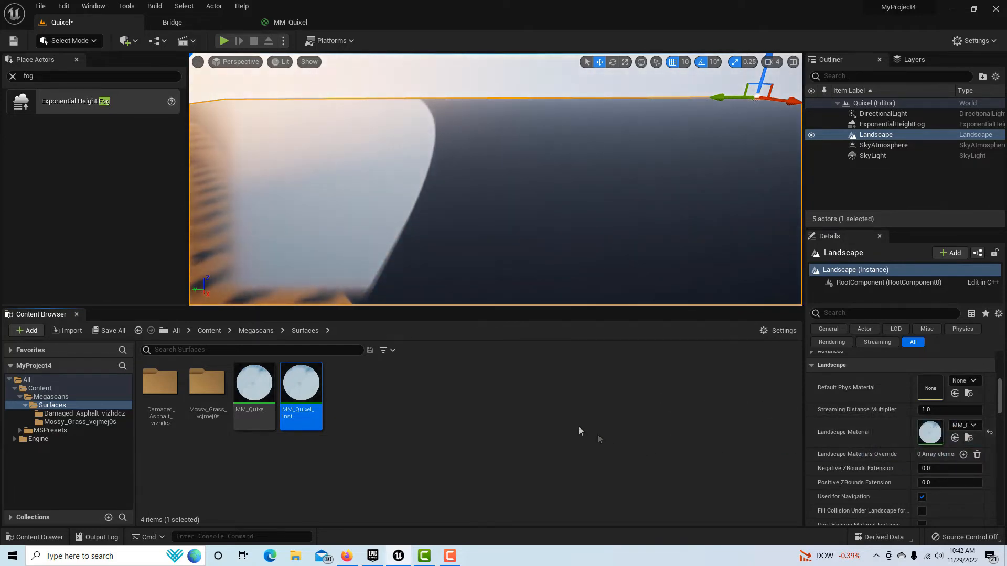
{"action": "scroll", "coordinate": [545, 202], "scroll_direction": "down", "scroll_amount": 5}
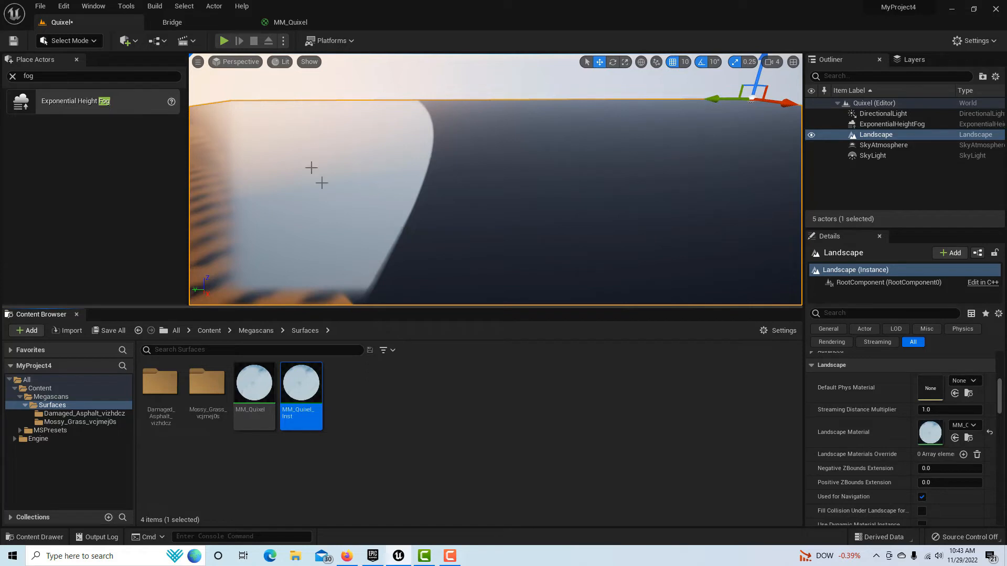
Step: Enter Landscape paint mode and create a weight-blended layer info for the Asphalt layer, saved as Asphalt_LayerInfo in Quixel_sharedassets
{"action": "left_click", "coordinate": [95, 41]}
{"action": "left_click", "coordinate": [88, 67]}
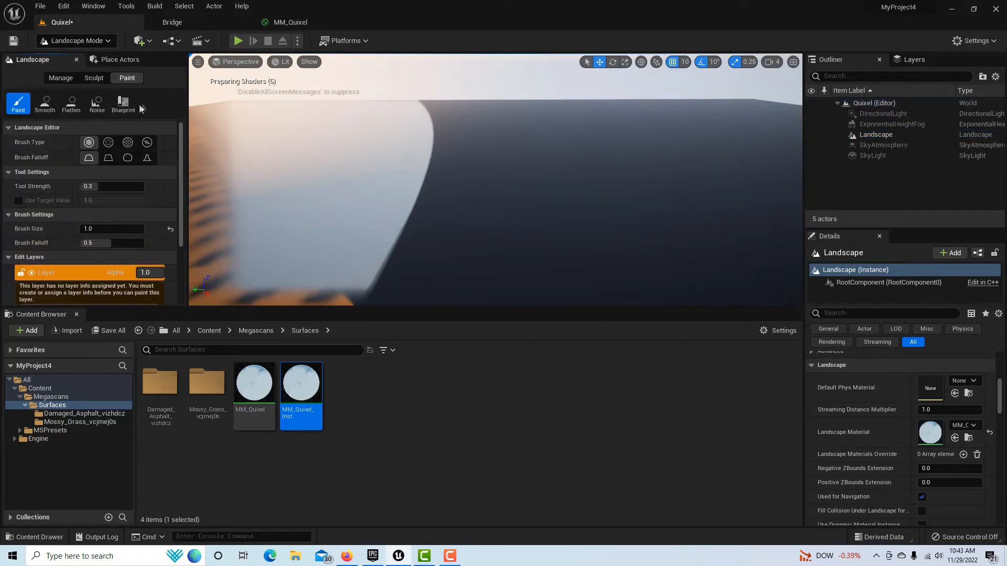
{"action": "left_click_drag", "start_coordinate": [183, 181], "coordinate": [178, 251]}
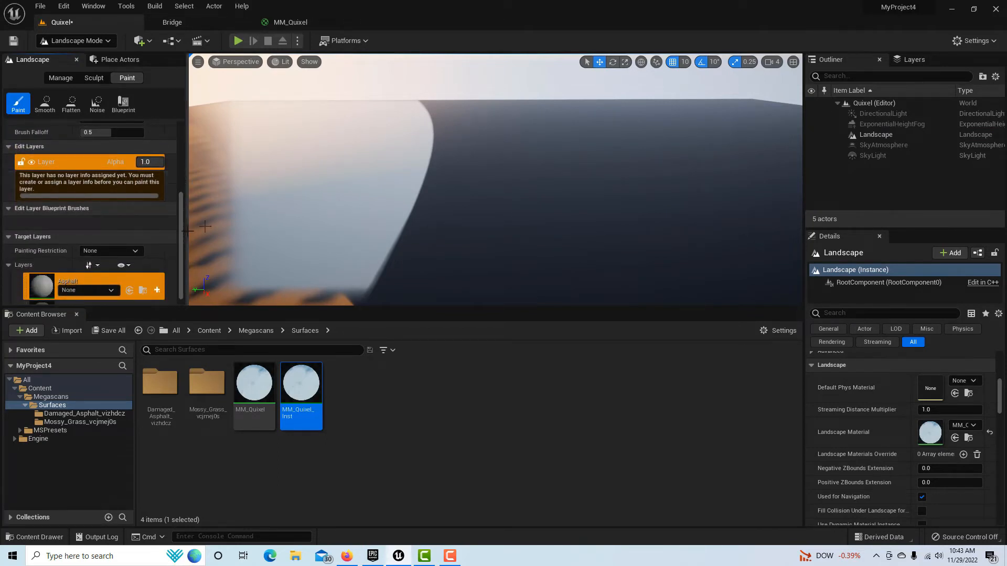
{"action": "left_click_drag", "start_coordinate": [183, 220], "coordinate": [182, 261]}
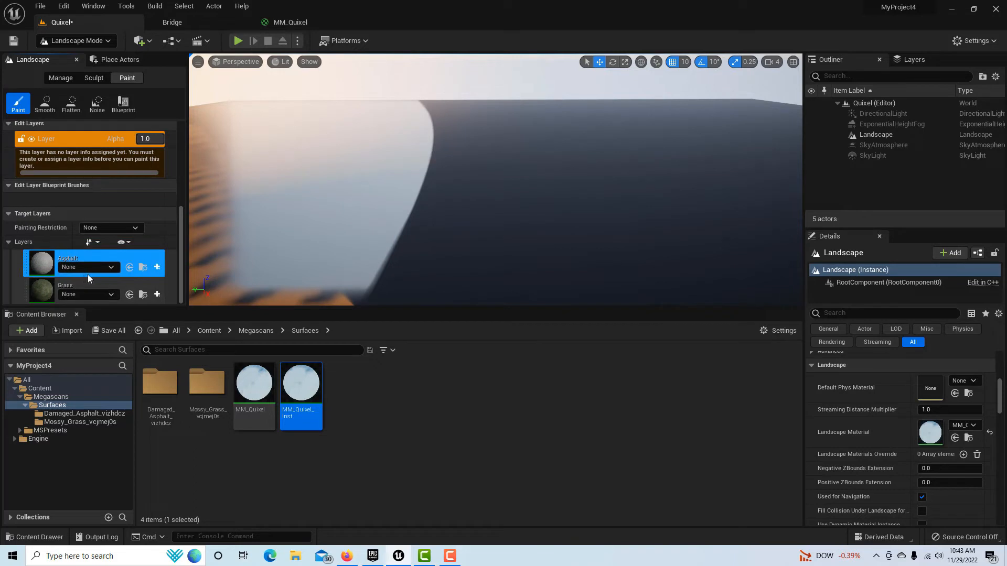
{"action": "left_click", "coordinate": [158, 268]}
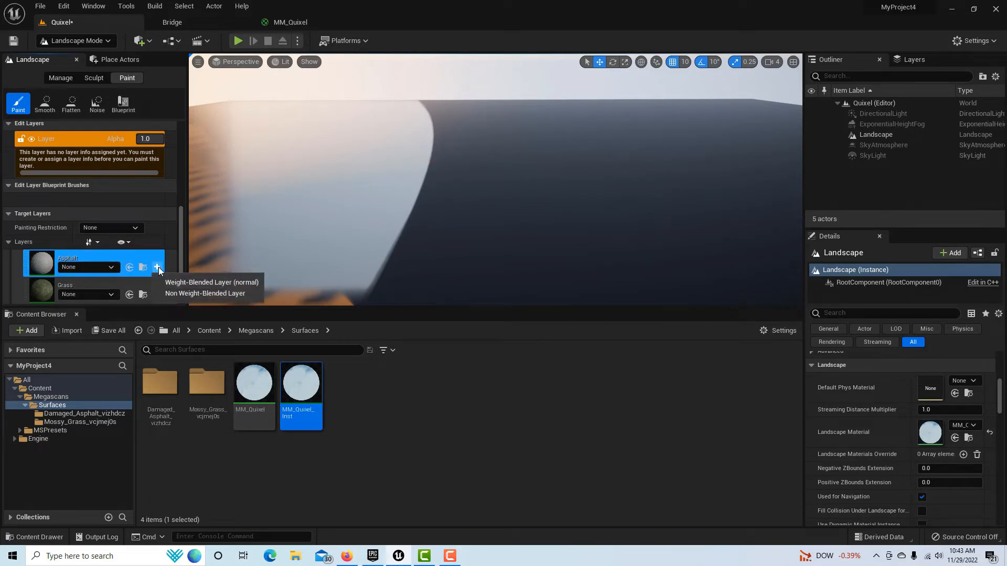
{"action": "left_click", "coordinate": [217, 283]}
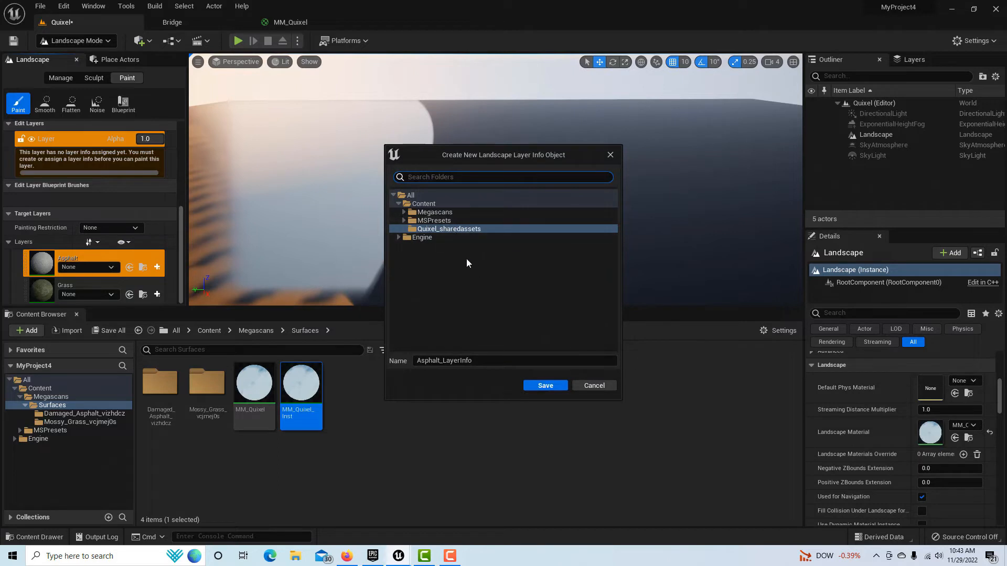
{"action": "left_click", "coordinate": [551, 387]}
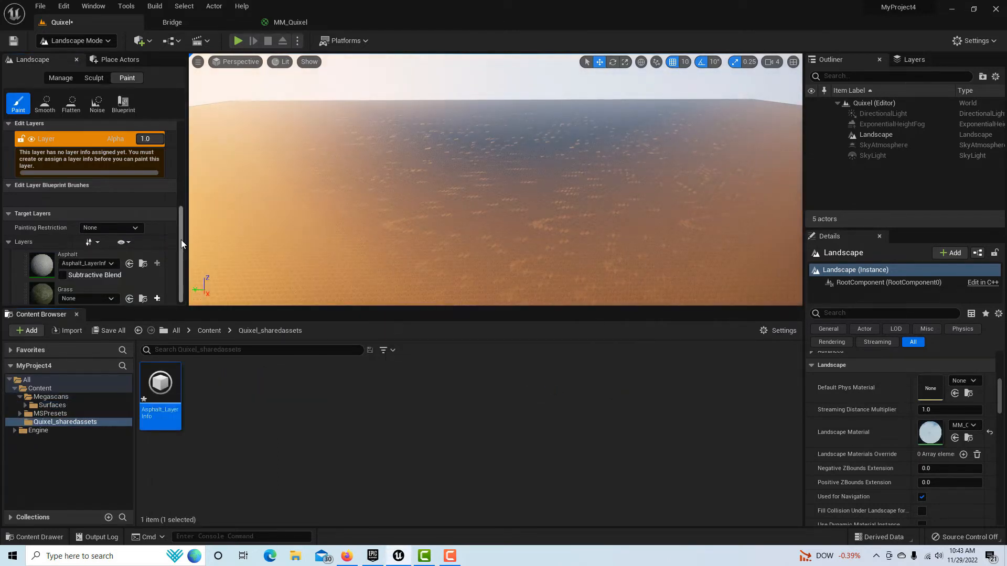
Step: Create a layer info for the Grass target layer and save it as Grass_LayerInfo in Quixel_sharedassets
{"action": "scroll", "coordinate": [182, 244], "scroll_direction": "down", "scroll_amount": 1}
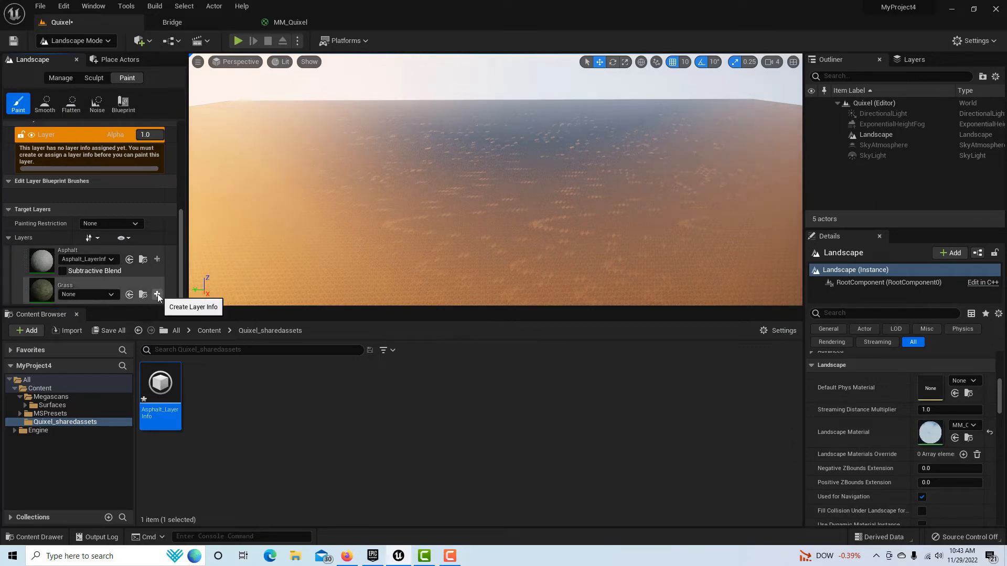
{"action": "left_click", "coordinate": [157, 295]}
{"action": "left_click", "coordinate": [195, 308]}
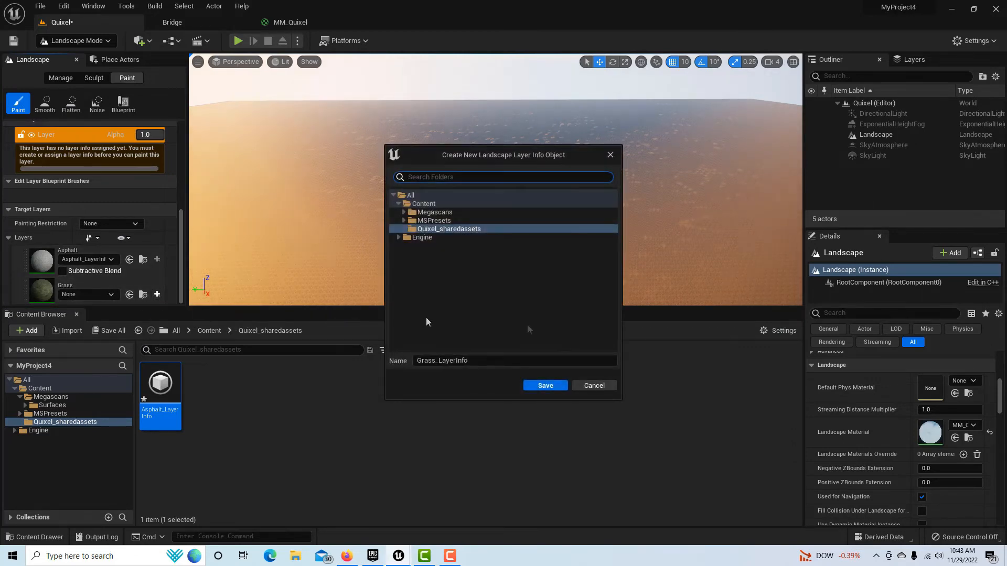
{"action": "left_click", "coordinate": [545, 386]}
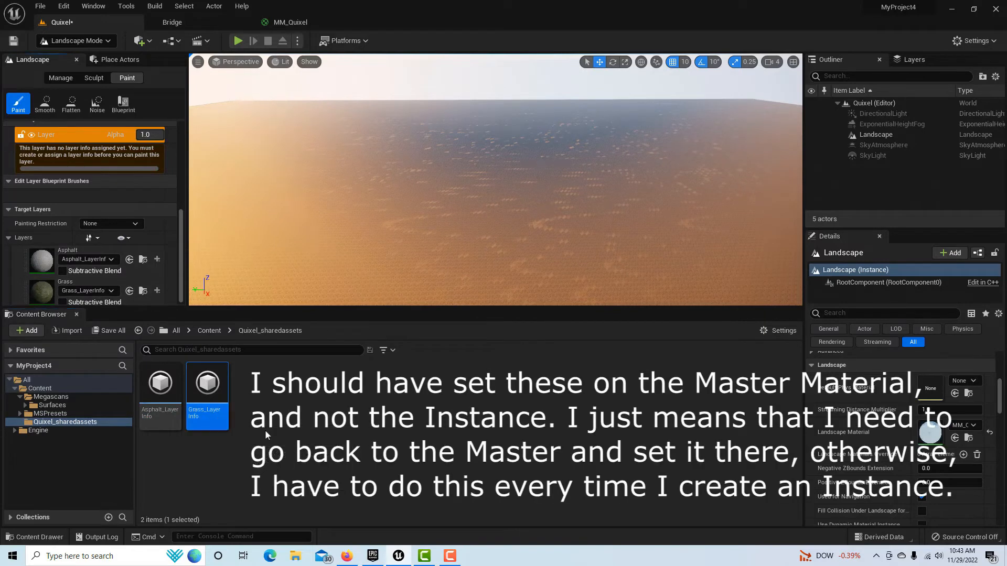
Step: With the Asphalt target layer selected, fly down close to the landscape surface and examine how the asphalt texture tiles
{"action": "left_click", "coordinate": [59, 252]}
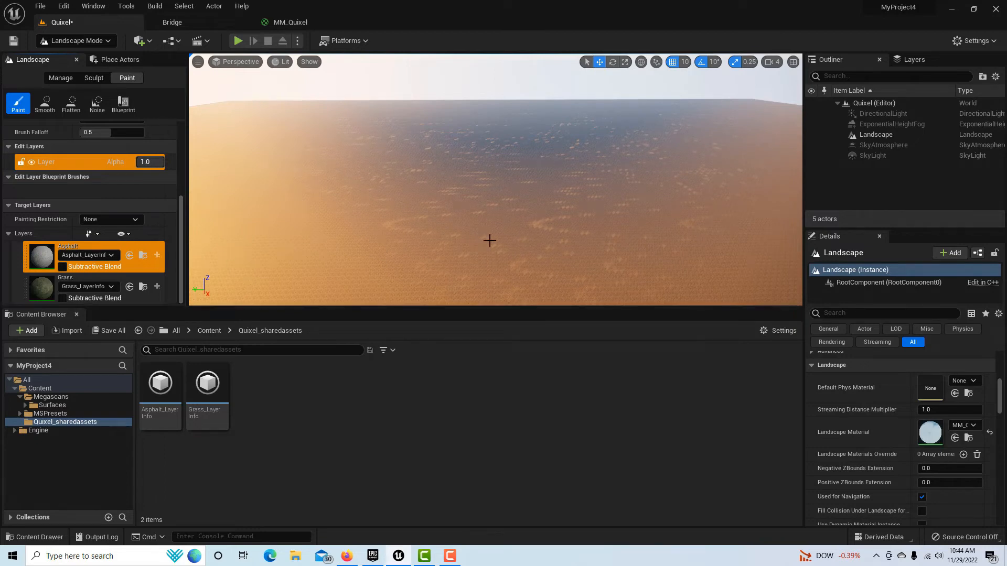
{"action": "scroll", "coordinate": [488, 242], "scroll_direction": "up", "scroll_amount": 2}
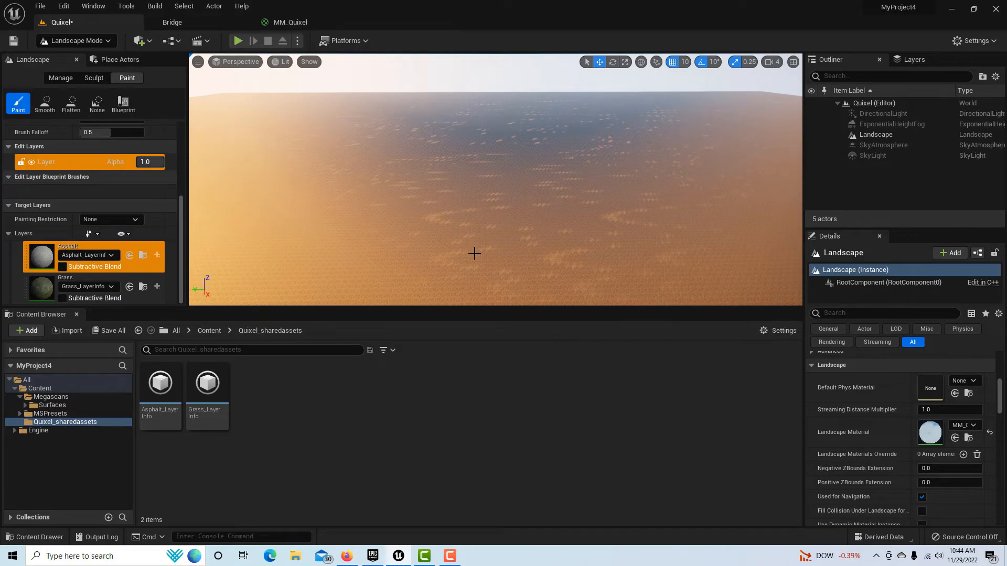
{"action": "right_click", "coordinate": [121, 554]}
{"action": "right_click", "coordinate": [384, 440]}
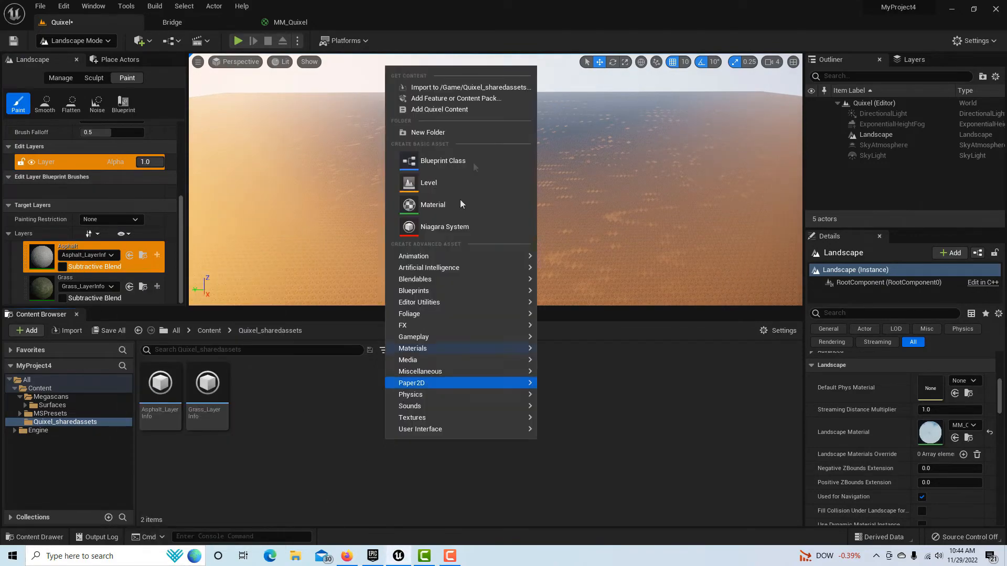
{"action": "right_click", "coordinate": [652, 200]}
{"action": "type", "text": "w"}
{"action": "scroll", "coordinate": [535, 218], "scroll_direction": "up", "scroll_amount": 3}
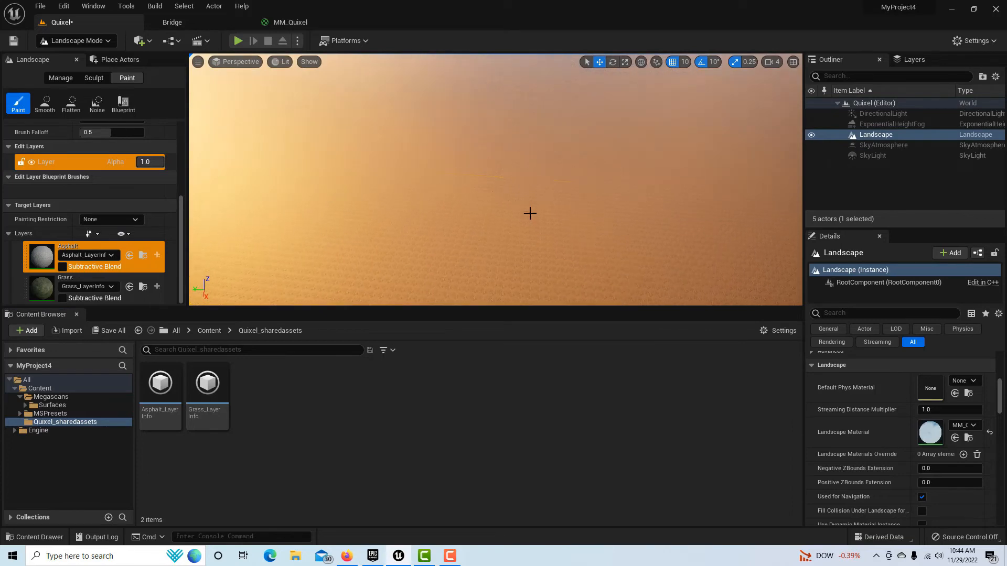
{"action": "key", "text": "w"}
{"action": "right_click_drag", "start_coordinate": [528, 211], "coordinate": [488, 219]}
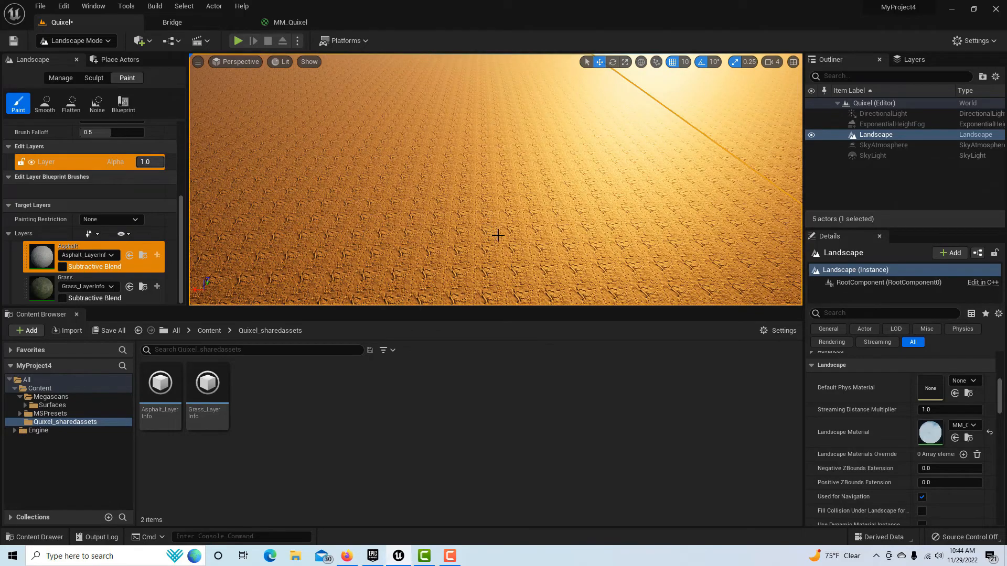
{"action": "right_click", "coordinate": [498, 236]}
{"action": "right_click", "coordinate": [498, 235]}
{"action": "type", "text": "wwwwwwwwwwww"}
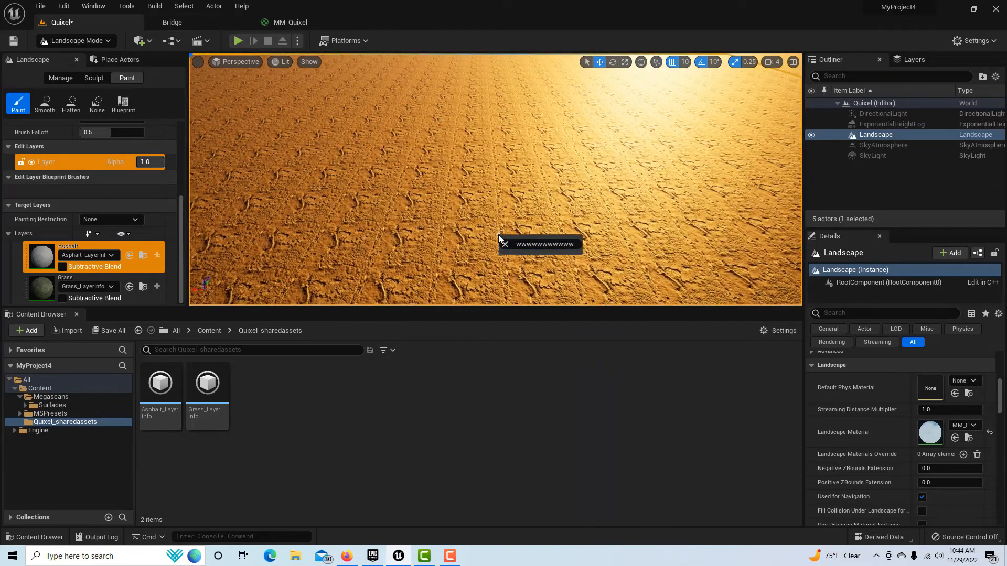
{"action": "right_click", "coordinate": [457, 177]}
{"action": "key", "text": "w"}
{"action": "right_click", "coordinate": [457, 177]}
{"action": "right_click", "coordinate": [457, 177]}
{"action": "type", "text": "wwww"}
{"action": "right_click", "coordinate": [466, 166]}
{"action": "key", "text": "w"}
{"action": "mouse_move", "coordinate": [467, 166]}
{"action": "right_mouse_down"}
{"action": "mouse_move", "coordinate": [624, 168]}
{"action": "mouse_move", "coordinate": [616, 134]}
{"action": "mouse_move", "coordinate": [571, 171]}
{"action": "mouse_move", "coordinate": [472, 179]}
{"action": "mouse_move", "coordinate": [472, 113]}
{"action": "mouse_move", "coordinate": [401, 157]}
{"action": "right_mouse_up"}
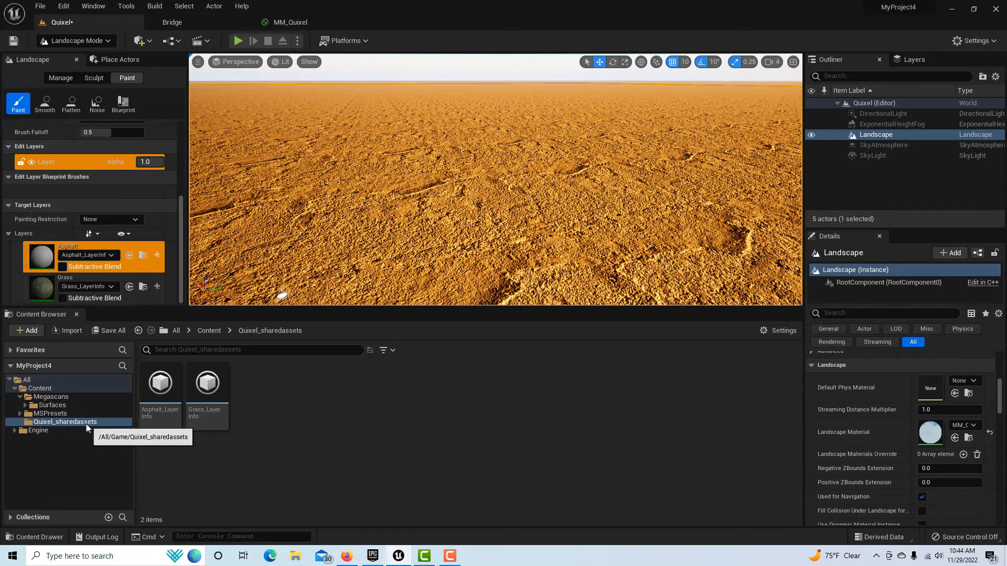
Step: Open MM_Quixel_Inst from the Surfaces folder in a floating window over the Quixel level and enable its Asphalt parameter override
{"action": "left_click", "coordinate": [53, 406]}
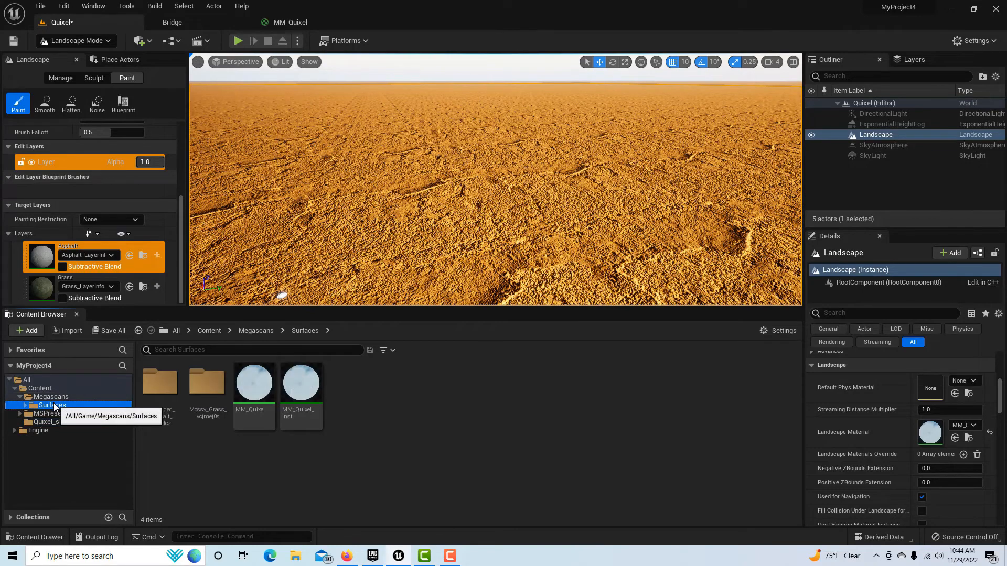
{"action": "left_click", "coordinate": [310, 418]}
{"action": "double_click", "coordinate": [310, 418]}
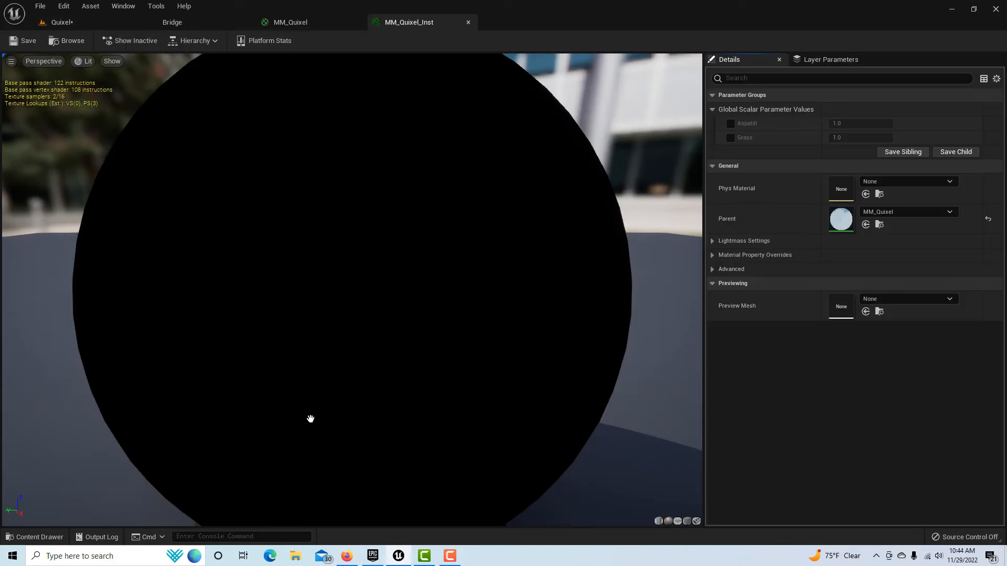
{"action": "left_click_drag", "start_coordinate": [428, 19], "coordinate": [576, 151]}
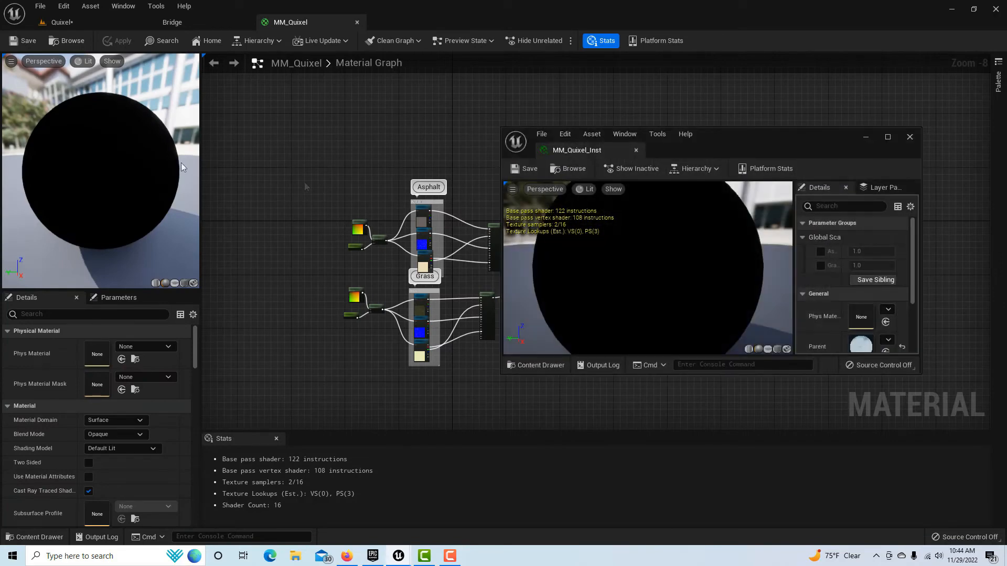
{"action": "left_click", "coordinate": [62, 22]}
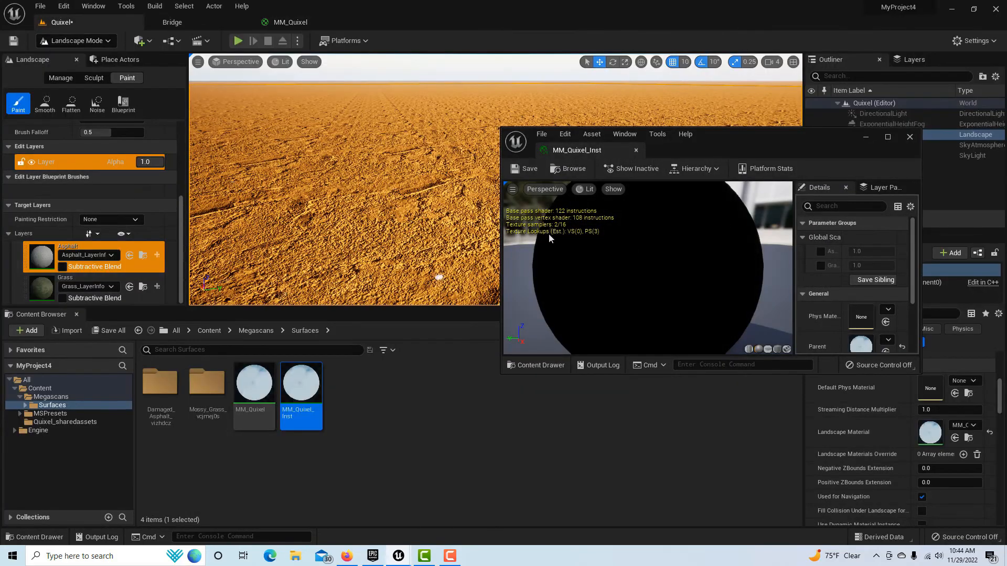
{"action": "left_click", "coordinate": [821, 252]}
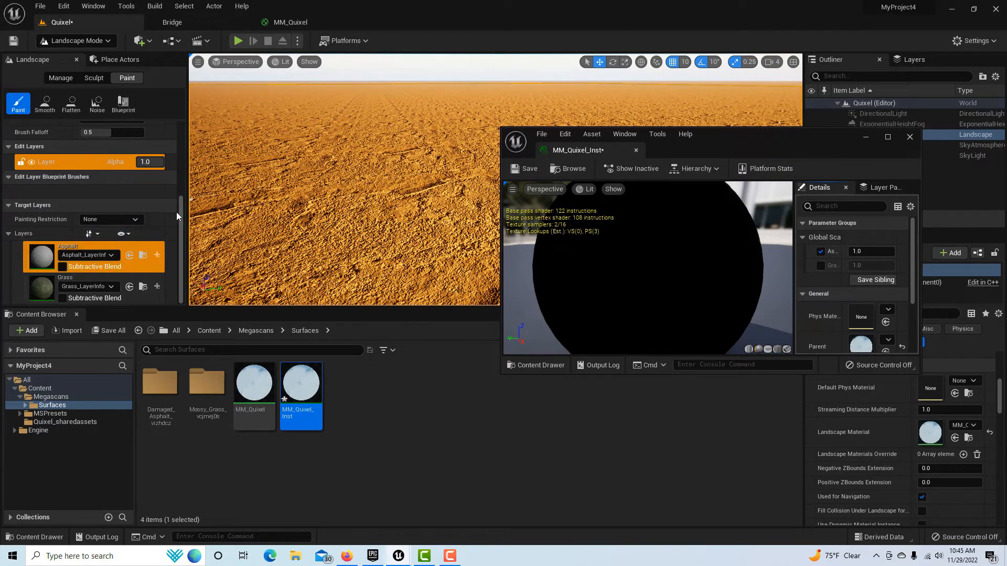
Step: Set the landscape paint brush size to about 22.9
{"action": "scroll", "coordinate": [176, 216], "scroll_direction": "up", "scroll_amount": 3}
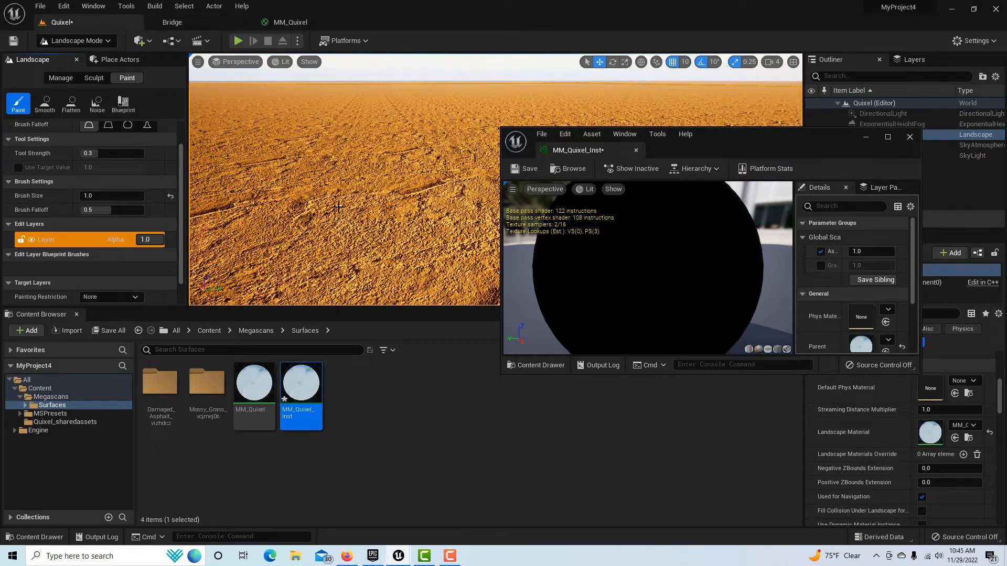
{"action": "mouse_move", "coordinate": [84, 195]}
{"action": "left_mouse_down"}
{"action": "mouse_move", "coordinate": [134, 195]}
{"action": "mouse_move", "coordinate": [102, 195]}
{"action": "mouse_move", "coordinate": [128, 195]}
{"action": "mouse_move", "coordinate": [111, 196]}
{"action": "left_mouse_up"}
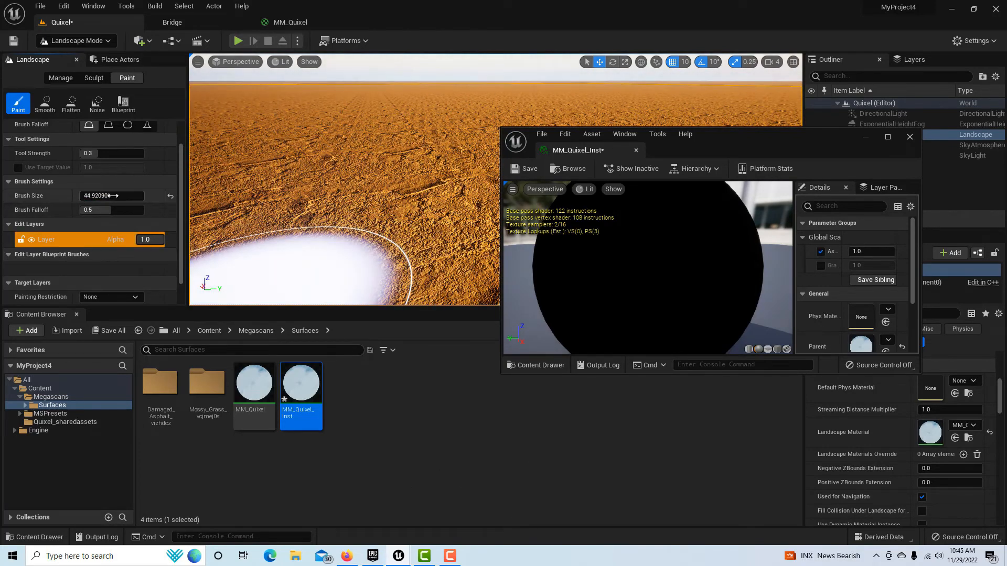
{"action": "left_click_drag", "start_coordinate": [137, 199], "coordinate": [131, 200]}
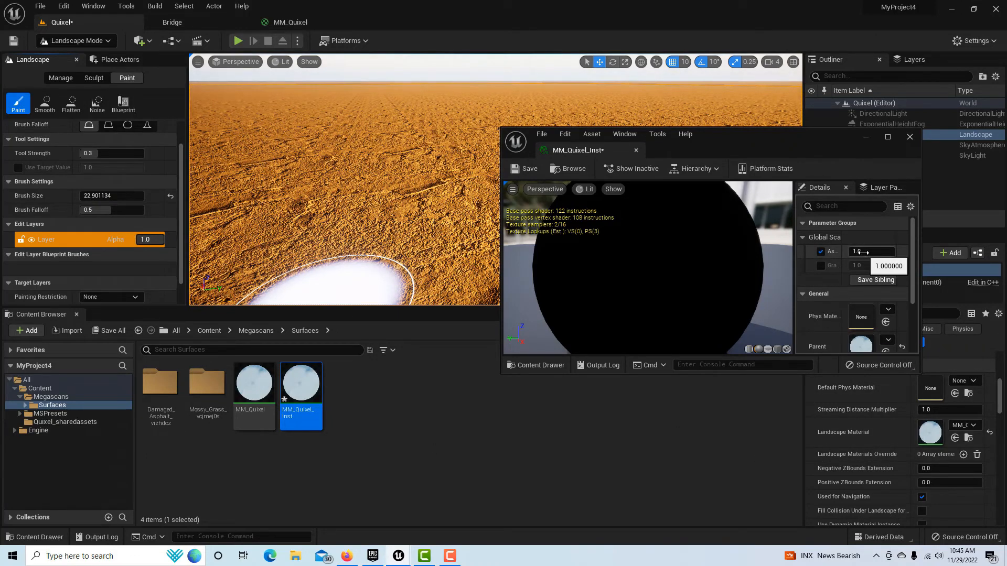
Step: Try an Asphalt tiling scale of 0.4 in the MM_Quixel_Inst material instance
{"action": "left_click_drag", "start_coordinate": [870, 252], "coordinate": [868, 252]}
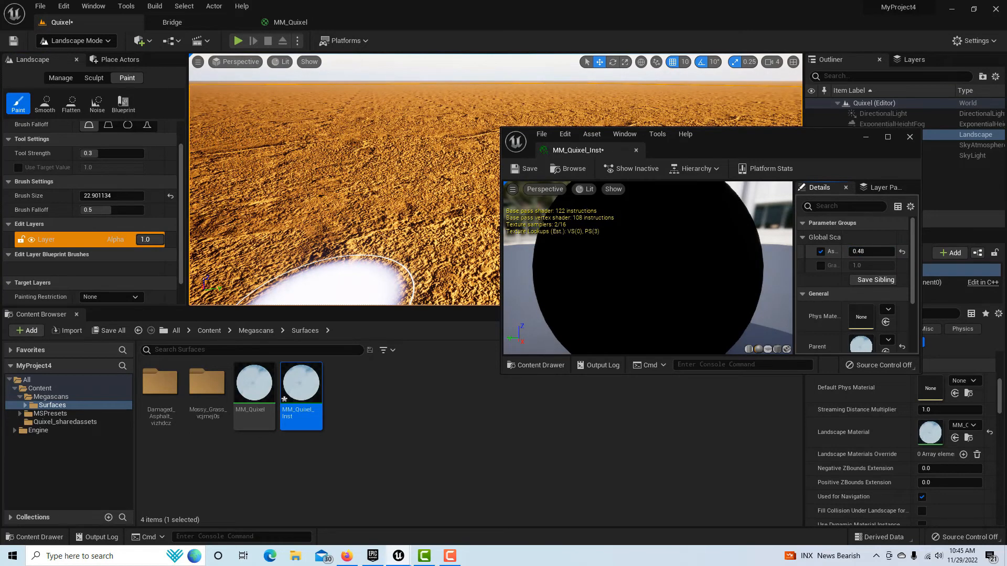
{"action": "left_click_drag", "start_coordinate": [857, 252], "coordinate": [857, 252]}
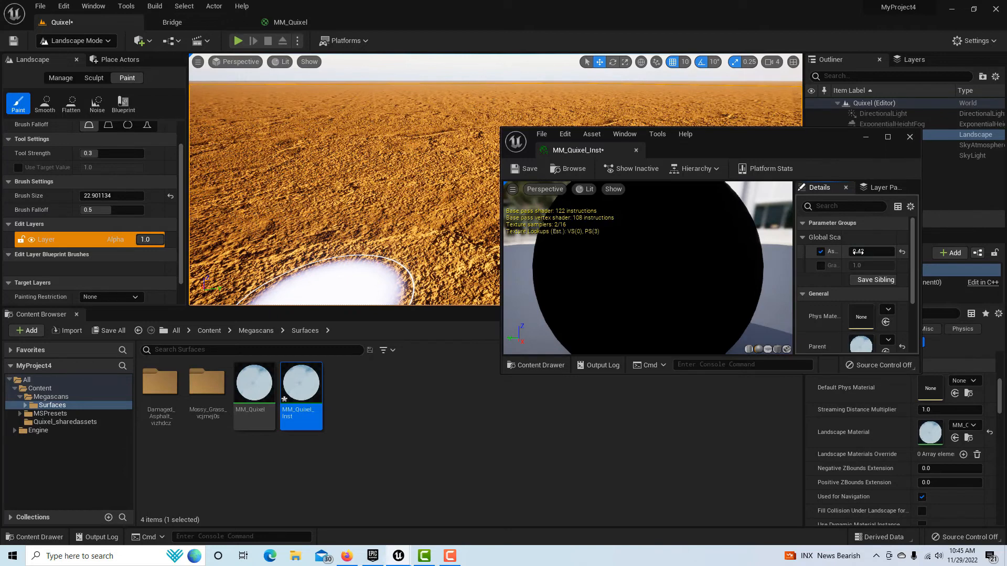
{"action": "key", "text": "Return"}
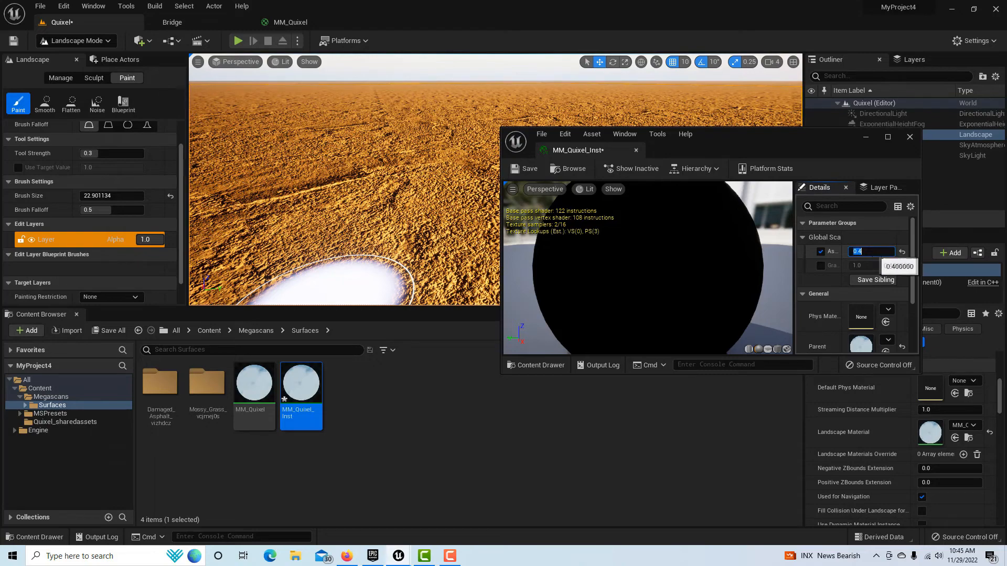
Step: Try lowering the Asphalt tiling scale to 0.17 while viewing the landscape from farther away
{"action": "scroll", "coordinate": [412, 206], "scroll_direction": "down", "scroll_amount": 15}
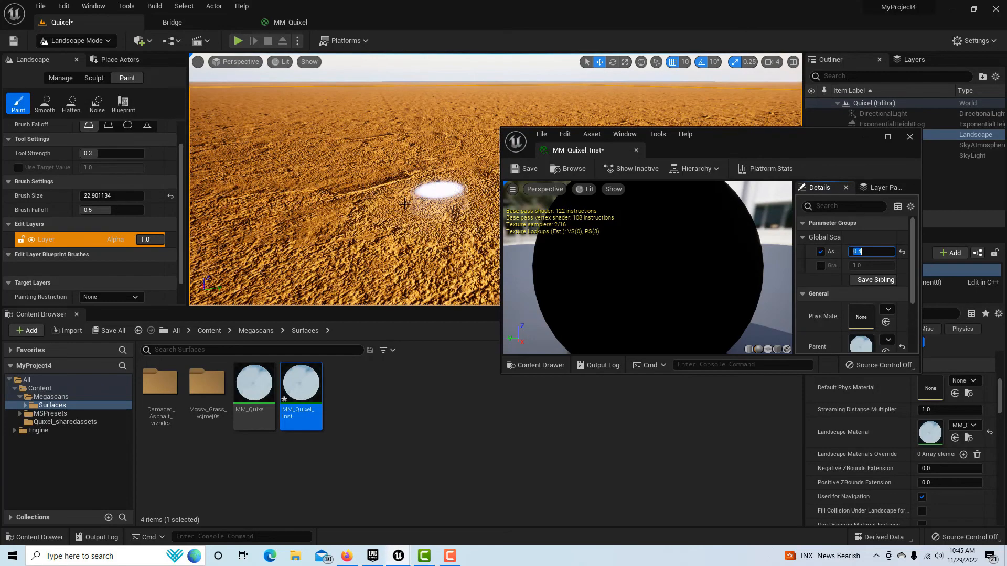
{"action": "scroll", "coordinate": [404, 217], "scroll_direction": "down", "scroll_amount": 3}
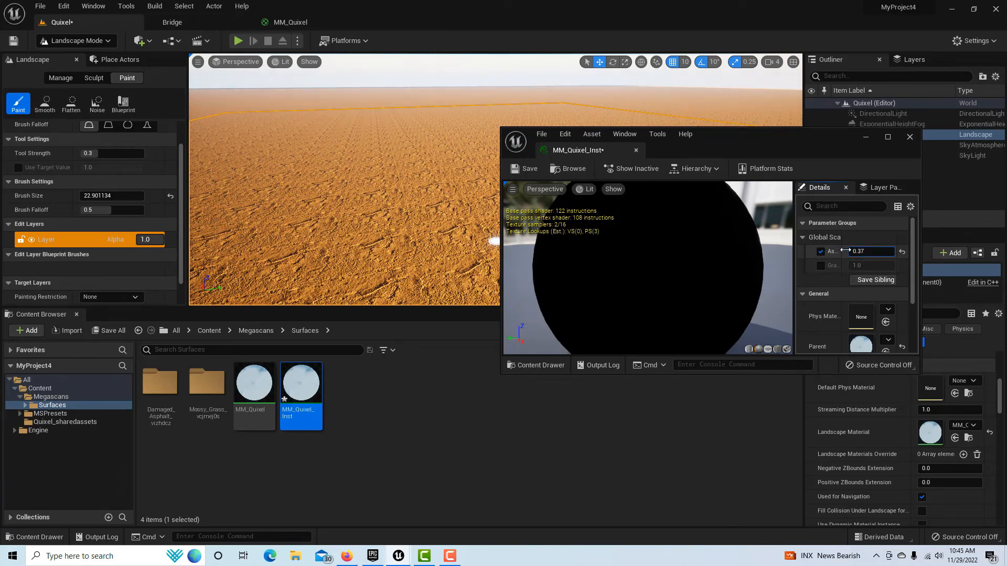
{"action": "key", "text": "Return"}
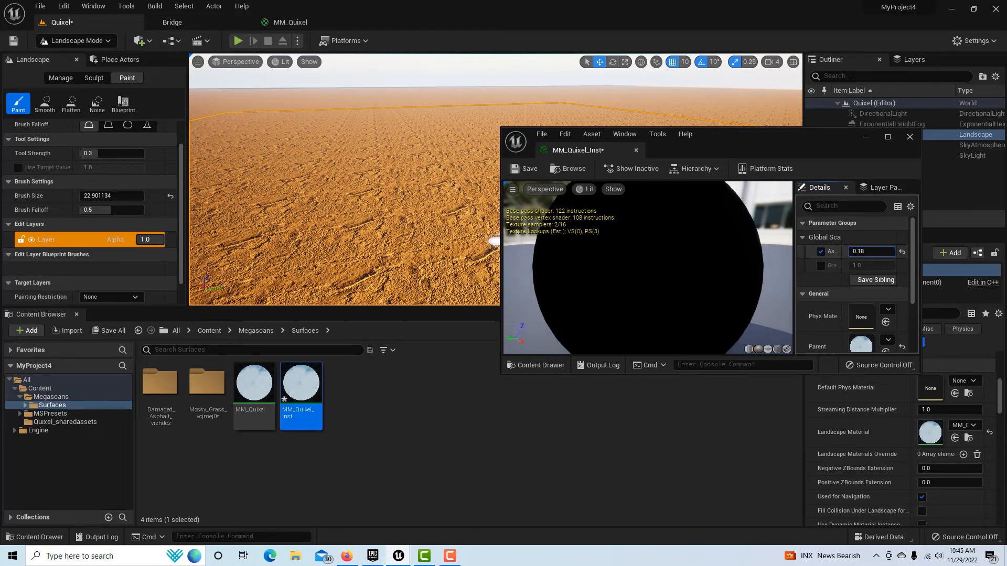
{"action": "key", "text": "Return"}
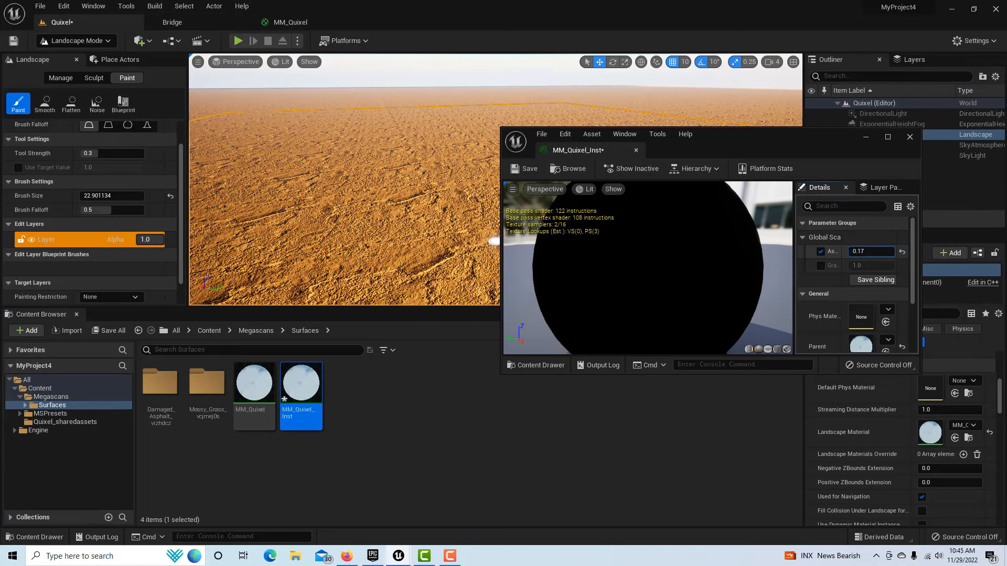
{"action": "key", "text": "Return"}
Step: Try Asphalt tiling scales of 0.01 and 0.1 to compare the texture size on the landscape
{"action": "left_click", "coordinate": [870, 251]}
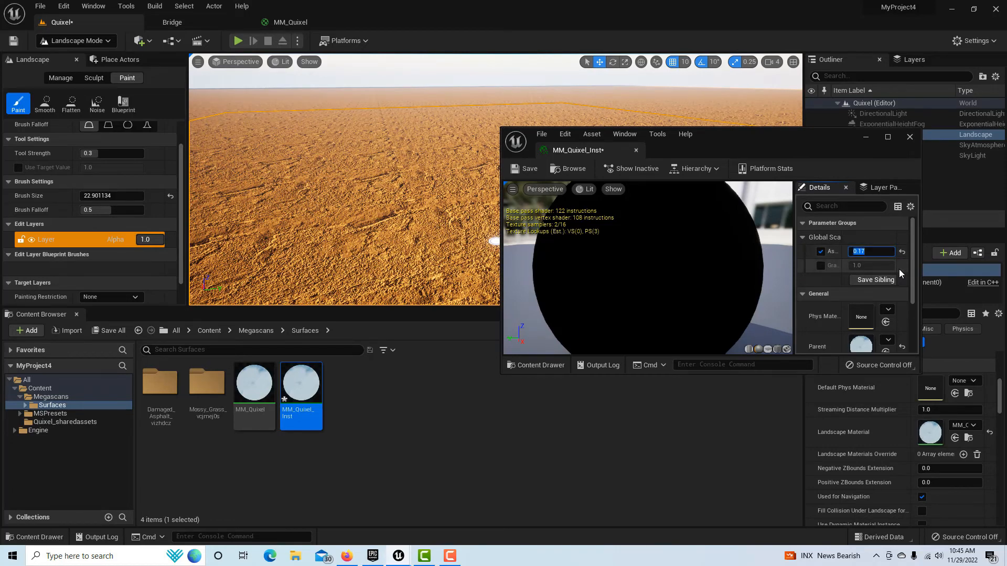
{"action": "type", "text": ".0"}
{"action": "key", "text": "Return"}
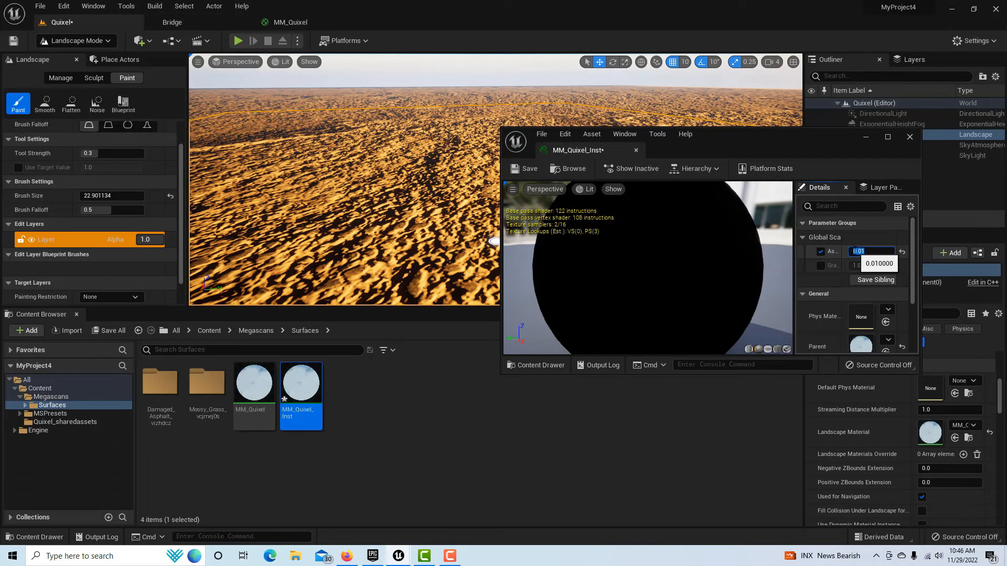
{"action": "key", "text": "Return"}
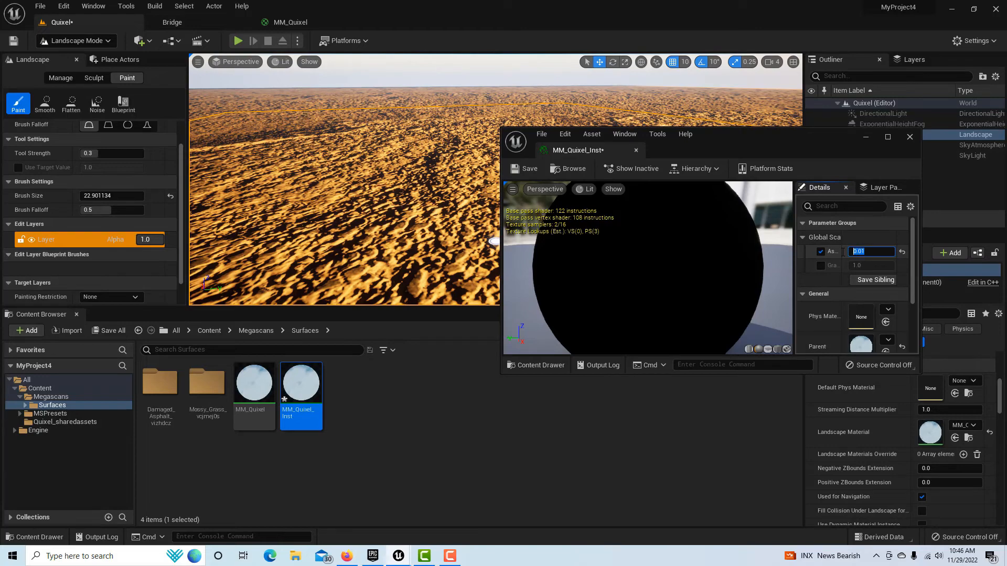
{"action": "type", "text": "0.1"}
{"action": "key", "text": "Return"}
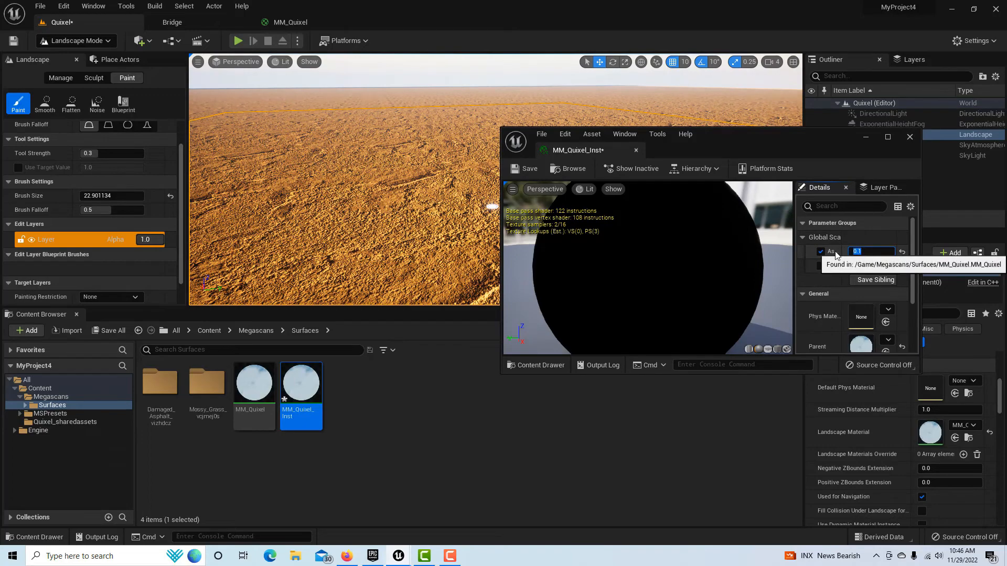
Step: Try an Asphalt tiling scale of 0.05 with a wider view of the landscape
{"action": "scroll", "coordinate": [323, 197], "scroll_direction": "down", "scroll_amount": 3}
{"action": "scroll", "coordinate": [370, 247], "scroll_direction": "down", "scroll_amount": 3}
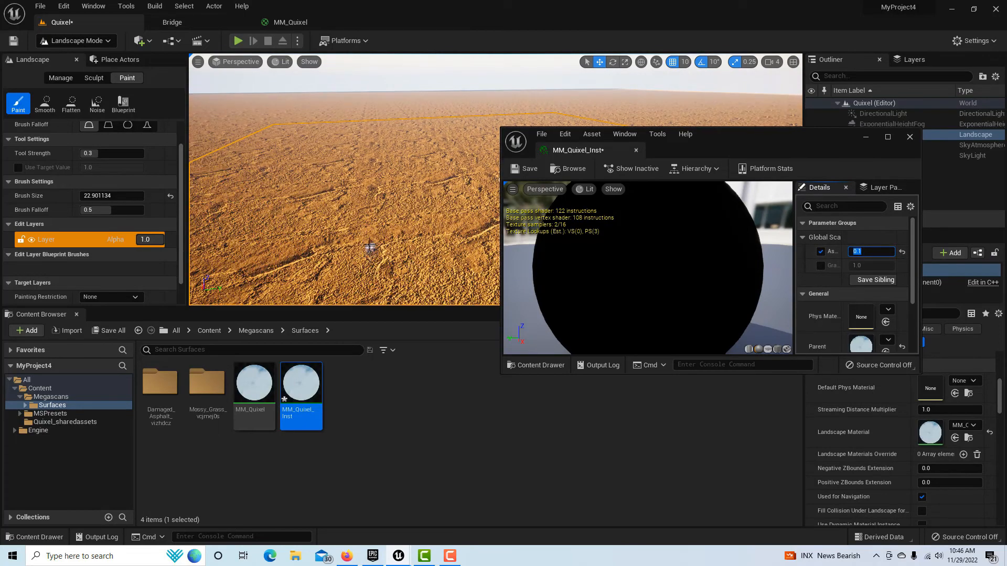
{"action": "scroll", "coordinate": [370, 247], "scroll_direction": "up", "scroll_amount": 1}
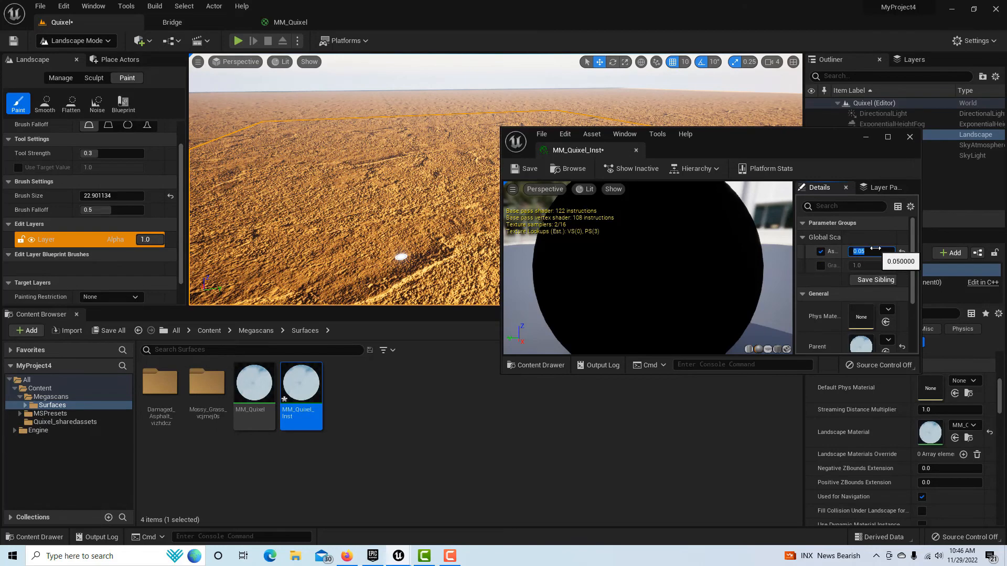
{"action": "key", "text": "Return"}
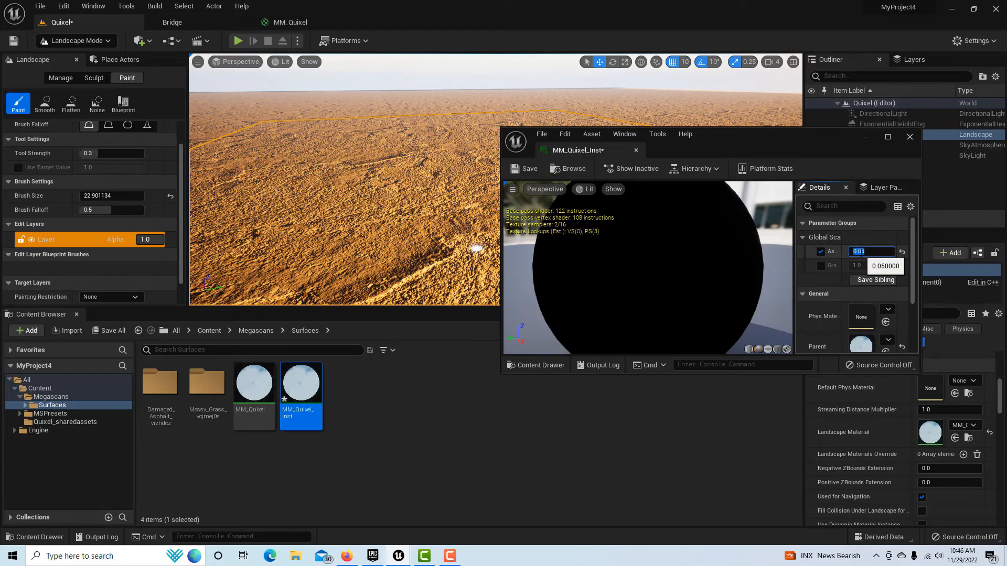
Step: Set the Asphalt tiling scale to 0.01 and check the texture repetition from farther out
{"action": "type", "text": ".0"}
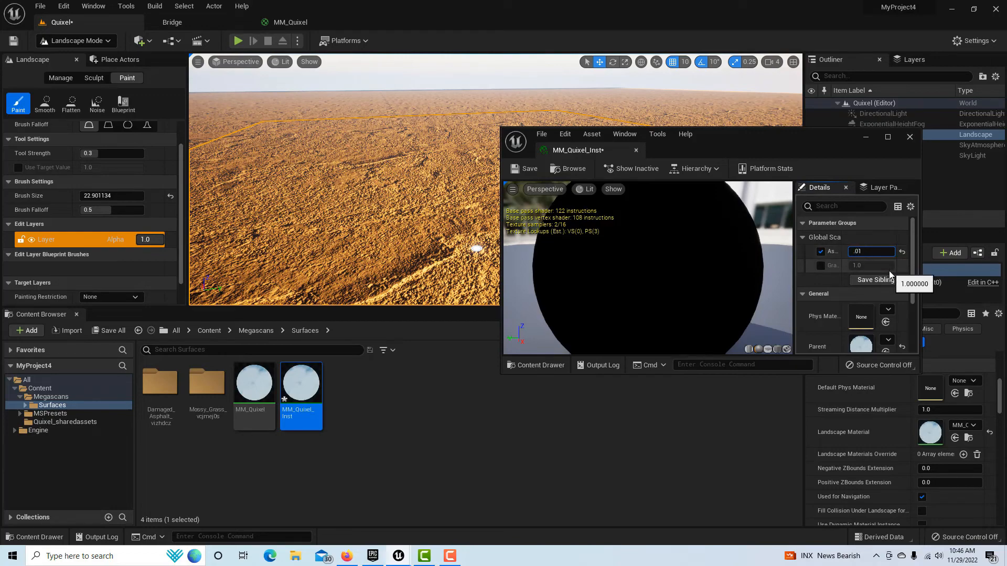
{"action": "key", "text": "Return"}
{"action": "scroll", "coordinate": [404, 176], "scroll_direction": "down", "scroll_amount": 8}
{"action": "scroll", "coordinate": [407, 192], "scroll_direction": "down", "scroll_amount": 6}
{"action": "scroll", "coordinate": [403, 197], "scroll_direction": "up", "scroll_amount": 6}
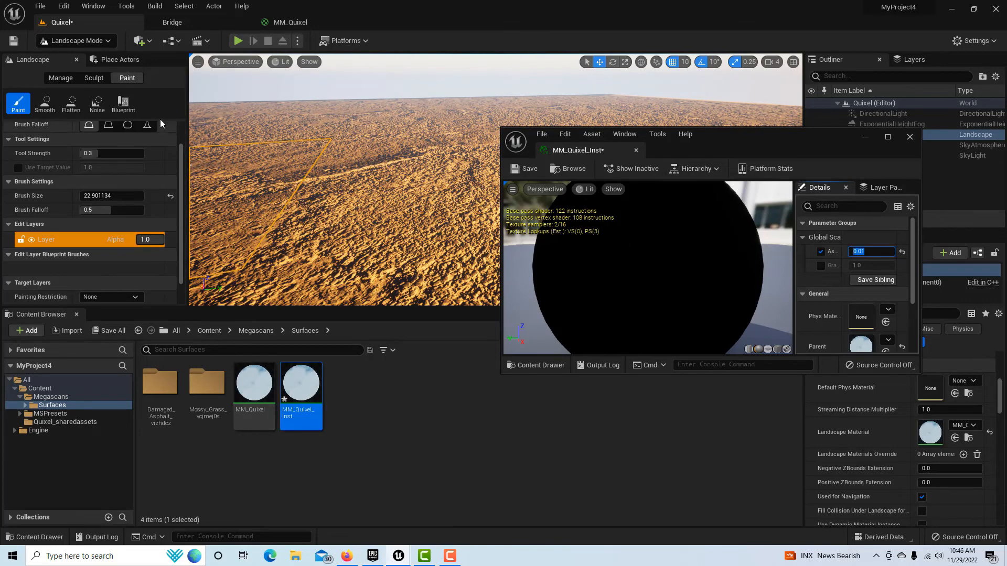
Step: Uncover the viewport, select the Grass target layer, and paint a broad patch across the landscape with a brush size of about 1075
{"action": "left_click_drag", "start_coordinate": [773, 135], "coordinate": [827, 301]}
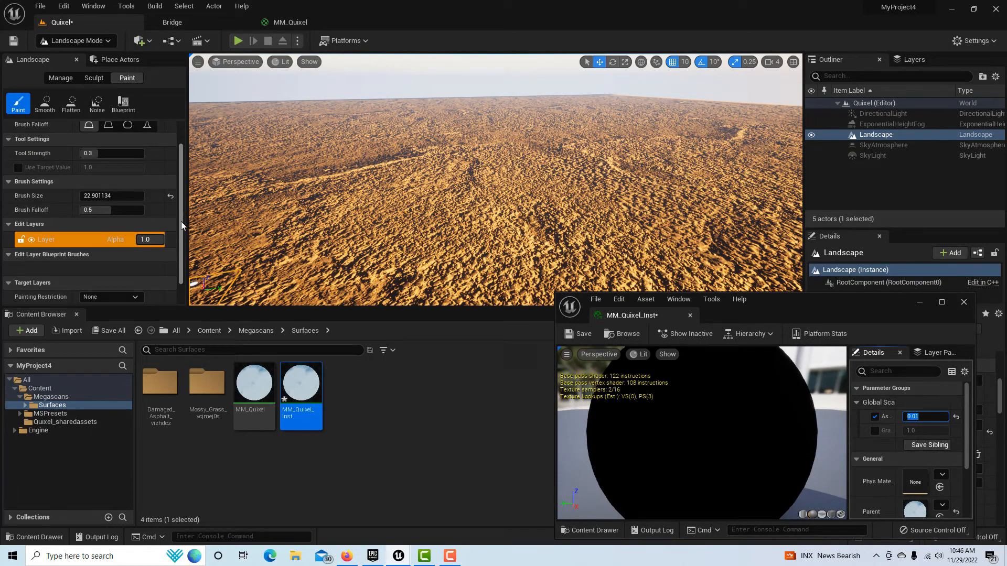
{"action": "scroll", "coordinate": [182, 212], "scroll_direction": "down", "scroll_amount": 3}
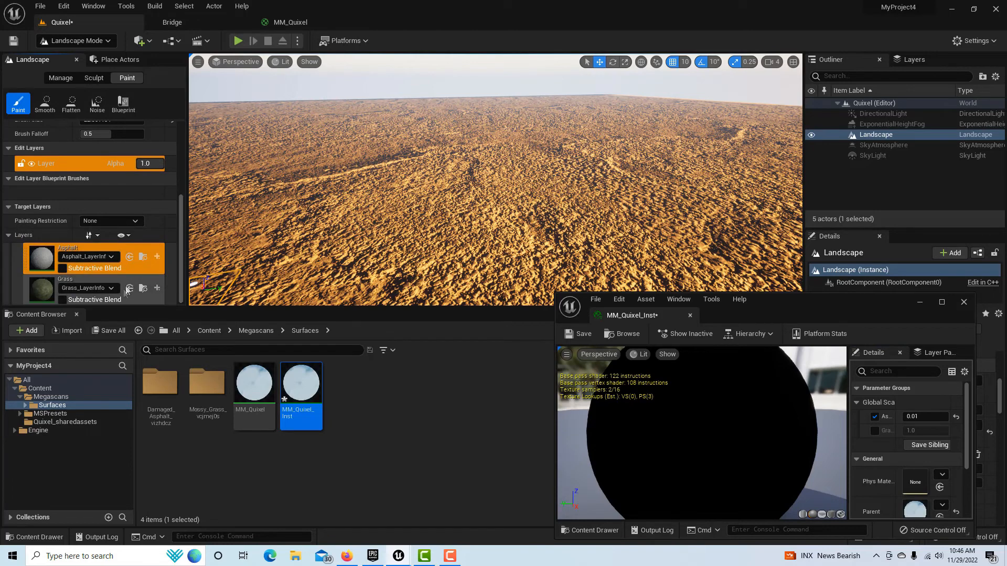
{"action": "left_click", "coordinate": [122, 289]}
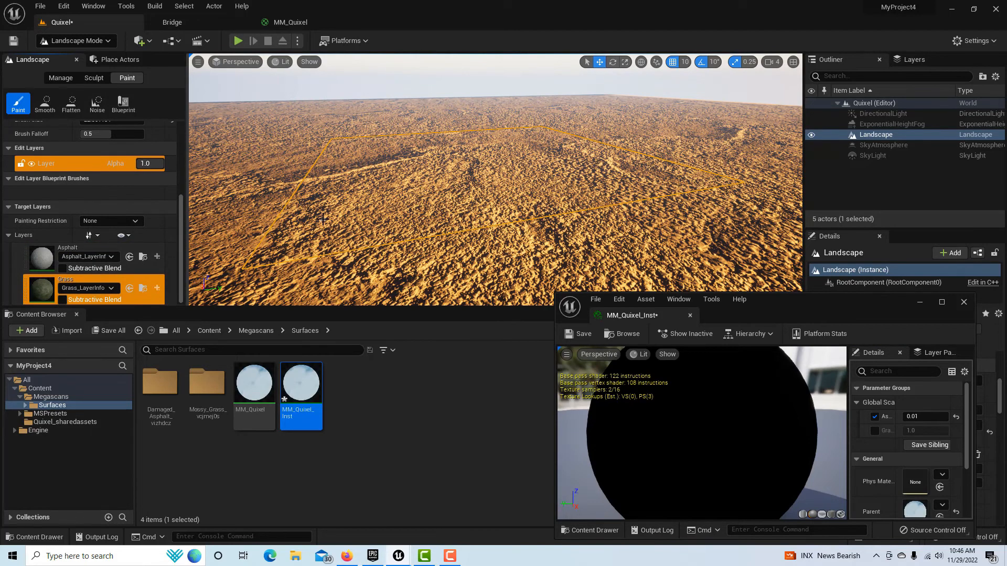
{"action": "scroll", "coordinate": [184, 243], "scroll_direction": "up", "scroll_amount": 2}
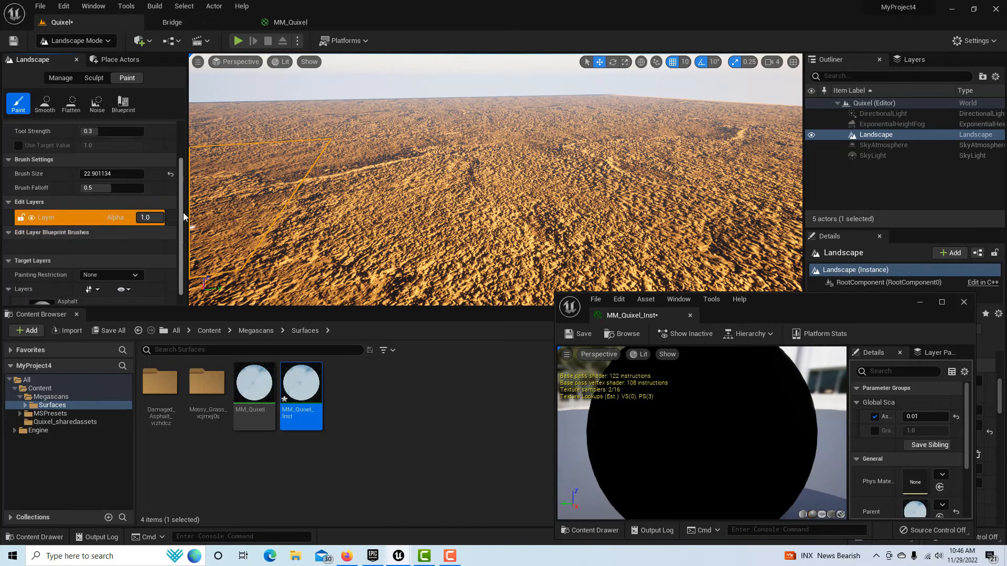
{"action": "left_click_drag", "start_coordinate": [119, 177], "coordinate": [184, 177]}
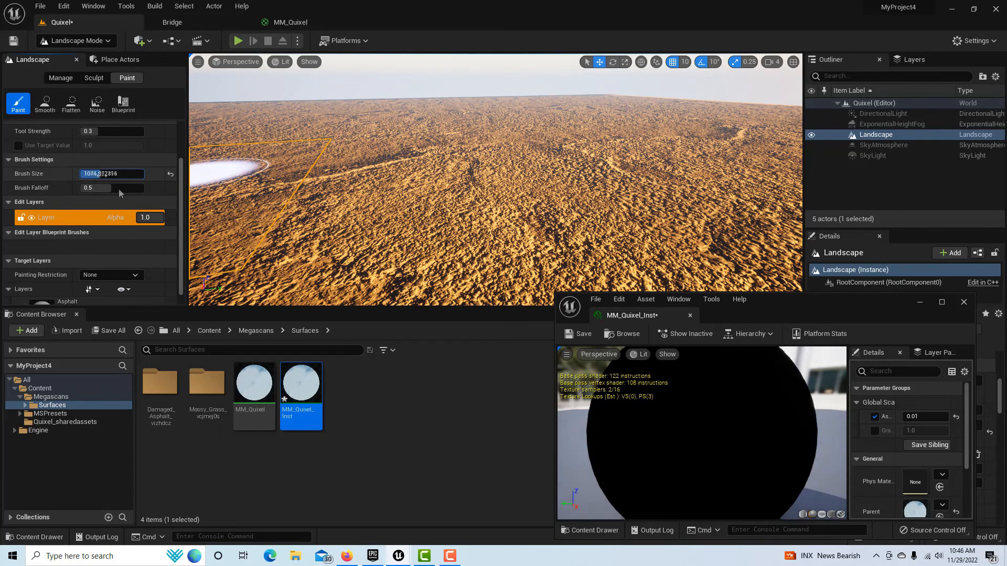
{"action": "mouse_move", "coordinate": [352, 208]}
{"action": "left_mouse_down"}
{"action": "mouse_move", "coordinate": [521, 200]}
{"action": "mouse_move", "coordinate": [355, 159]}
{"action": "mouse_move", "coordinate": [382, 198]}
{"action": "mouse_move", "coordinate": [523, 166]}
{"action": "mouse_move", "coordinate": [269, 199]}
{"action": "mouse_move", "coordinate": [505, 239]}
{"action": "mouse_move", "coordinate": [584, 173]}
{"action": "mouse_move", "coordinate": [314, 209]}
{"action": "mouse_move", "coordinate": [366, 236]}
{"action": "mouse_move", "coordinate": [396, 235]}
{"action": "mouse_move", "coordinate": [669, 182]}
{"action": "left_mouse_up"}
{"action": "scroll", "coordinate": [666, 186], "scroll_direction": "up", "scroll_amount": 5}
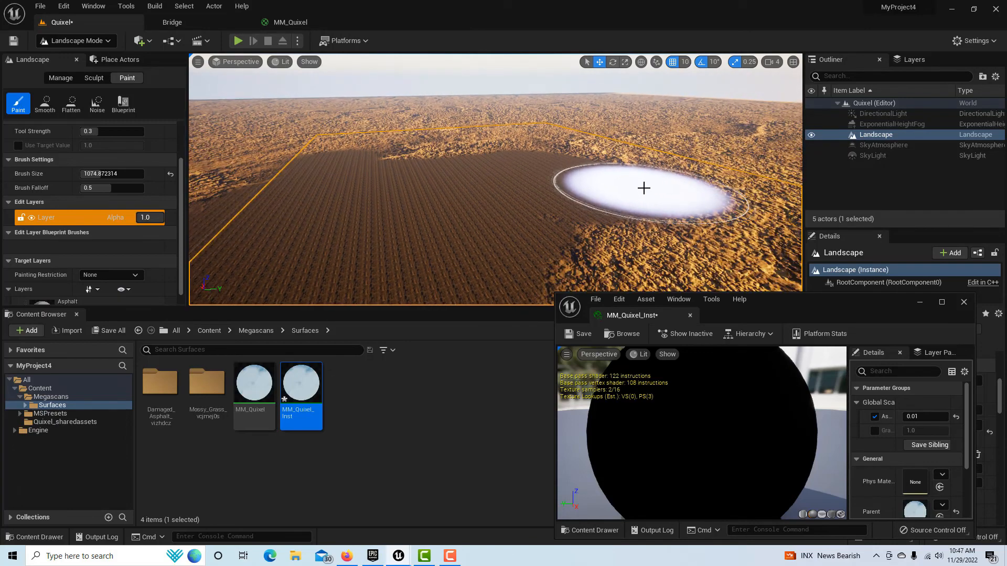
{"action": "scroll", "coordinate": [644, 186], "scroll_direction": "down", "scroll_amount": 3}
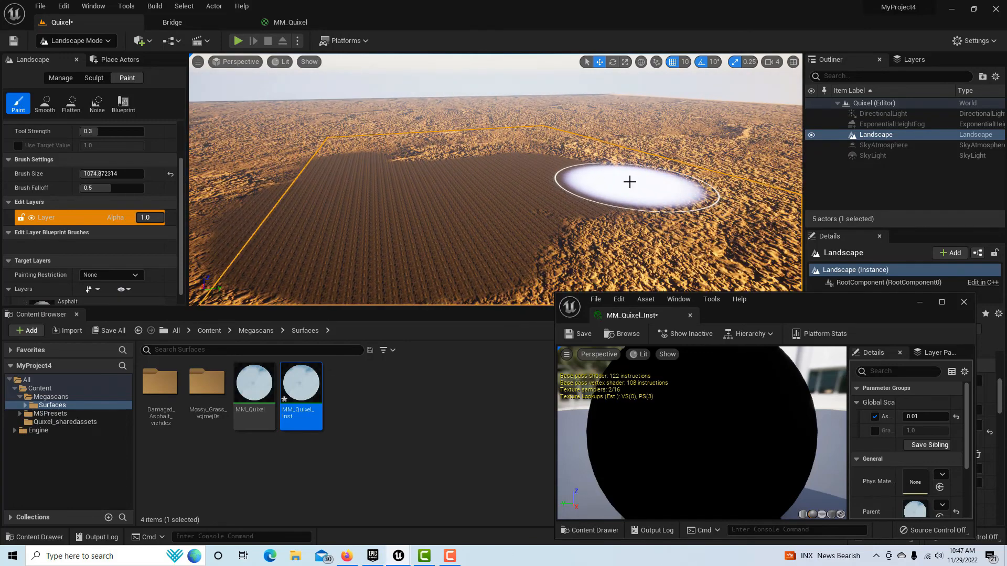
{"action": "scroll", "coordinate": [630, 185], "scroll_direction": "down", "scroll_amount": 3}
{"action": "scroll", "coordinate": [388, 223], "scroll_direction": "up", "scroll_amount": 4}
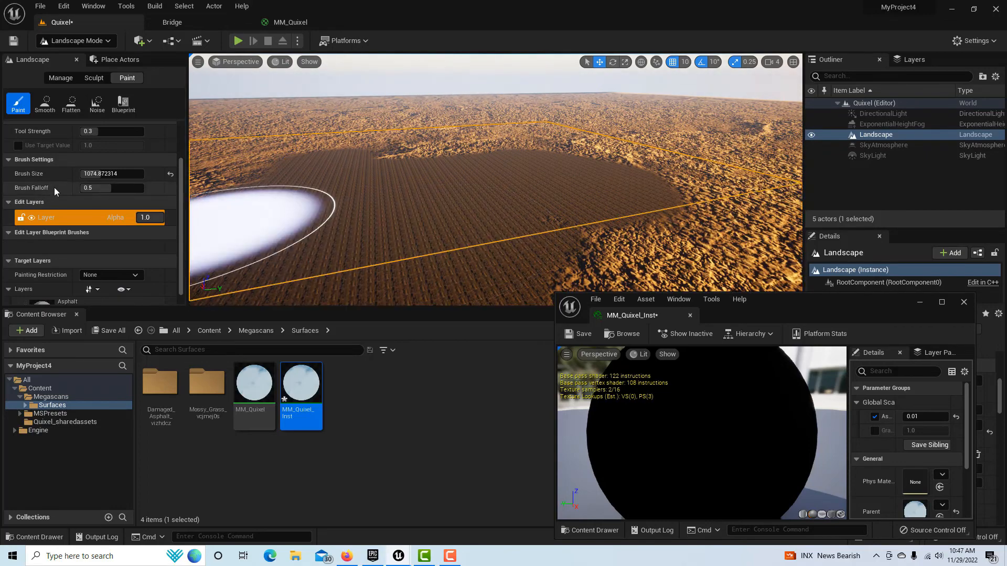
Step: Set the landscape brush size to 1.0 and inspect the painted grass area's tiling up close
{"action": "left_click_drag", "start_coordinate": [94, 173], "coordinate": [86, 173]}
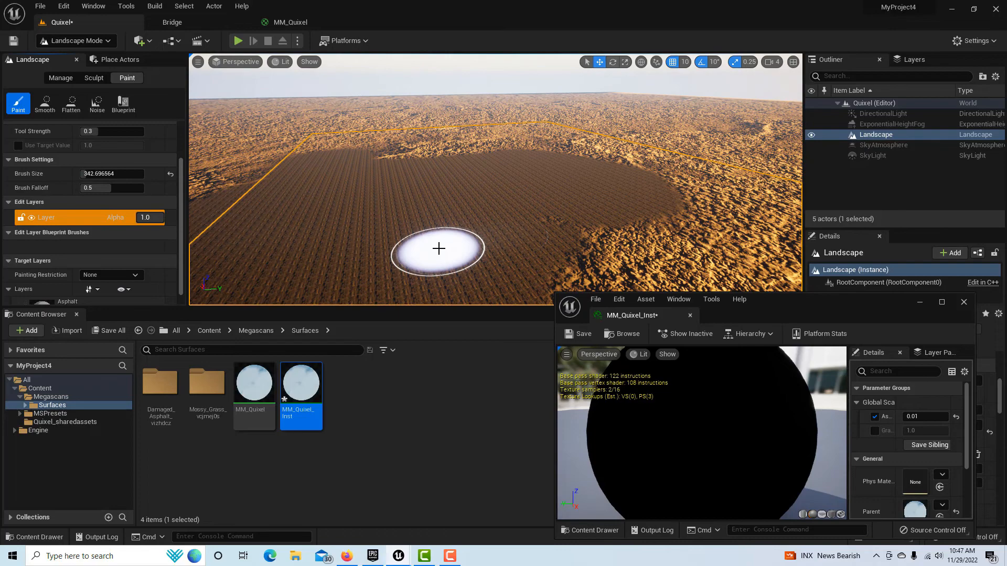
{"action": "left_click_drag", "start_coordinate": [104, 174], "coordinate": [81, 174]}
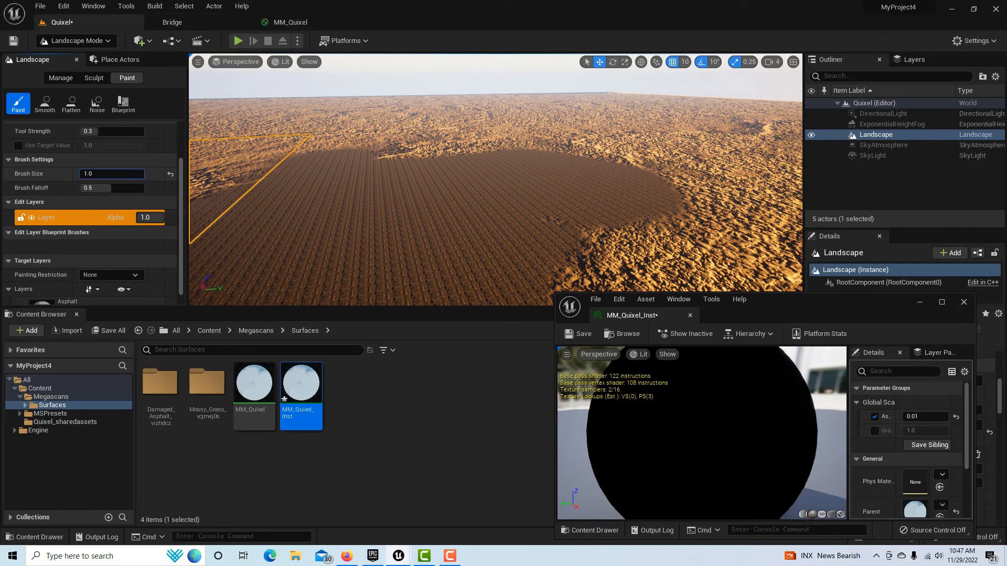
{"action": "key", "text": "w"}
{"action": "mouse_move", "coordinate": [408, 235]}
{"action": "right_mouse_down"}
{"action": "mouse_move", "coordinate": [407, 273]}
{"action": "mouse_move", "coordinate": [407, 150]}
{"action": "mouse_move", "coordinate": [414, 190]}
{"action": "right_mouse_up"}
{"action": "scroll", "coordinate": [414, 190], "scroll_direction": "down", "scroll_amount": 6}
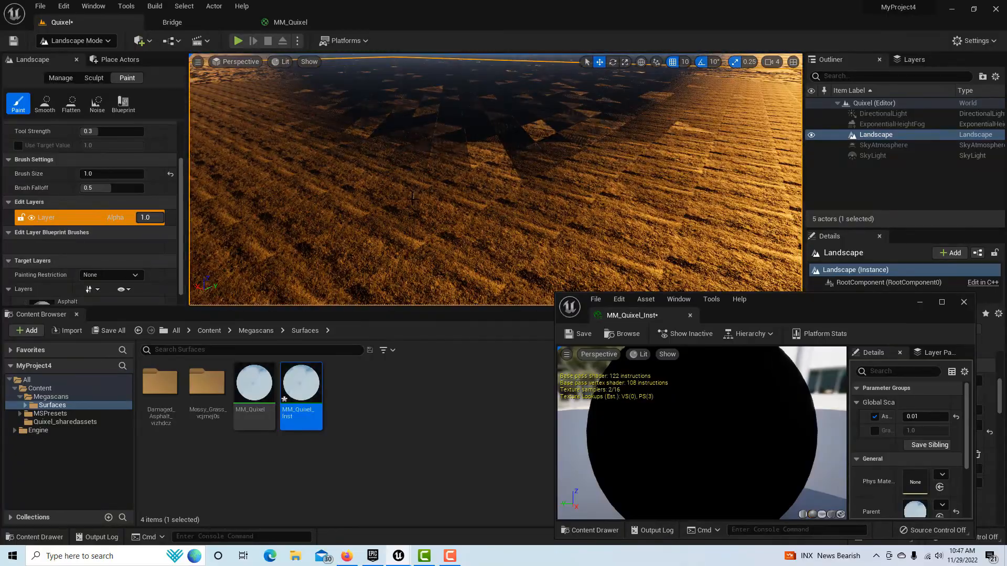
{"action": "scroll", "coordinate": [681, 214], "scroll_direction": "down", "scroll_amount": 3}
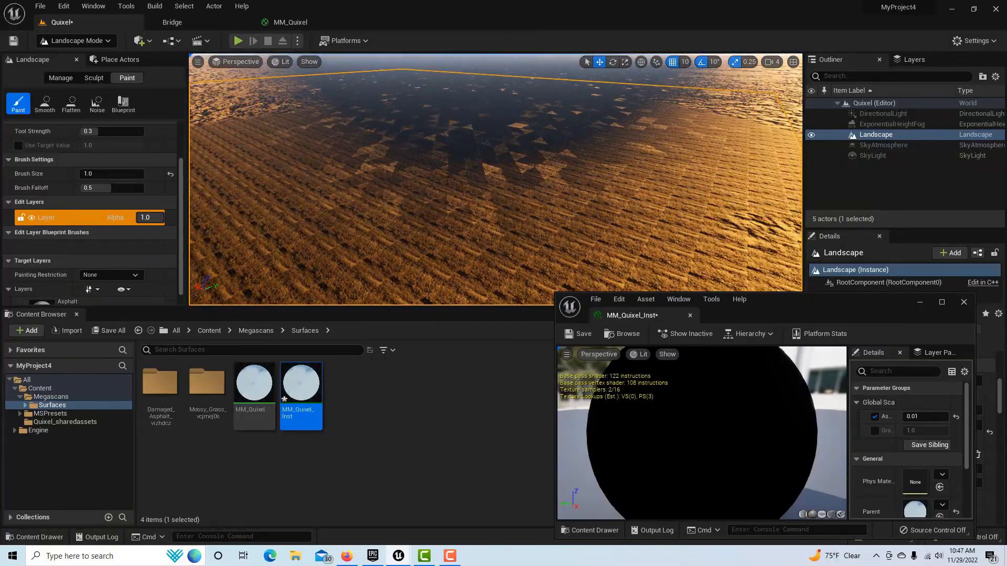
Step: Play the level in the editor, look over the painted grass area, and stop the play session
{"action": "left_click", "coordinate": [238, 40]}
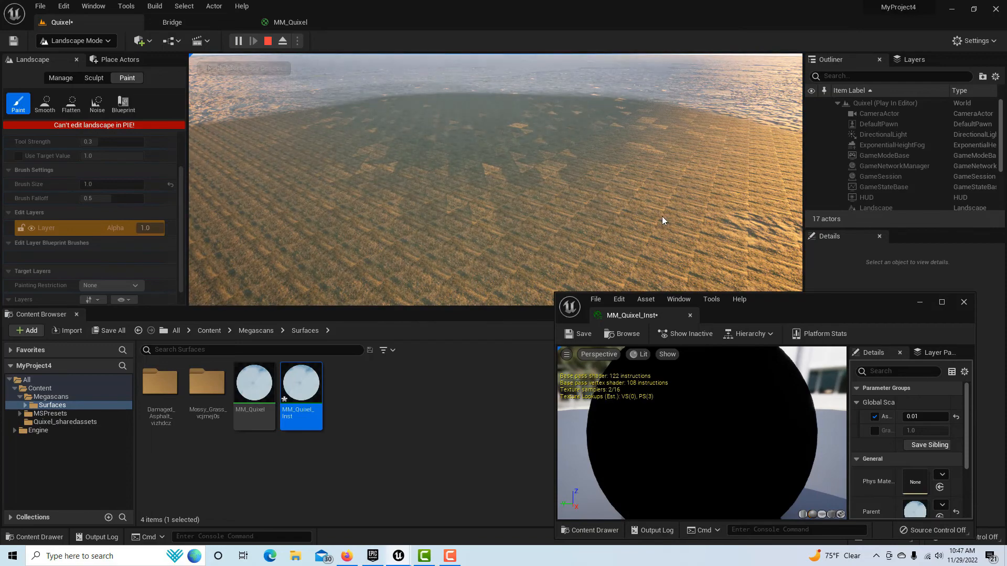
{"action": "left_click", "coordinate": [727, 219]}
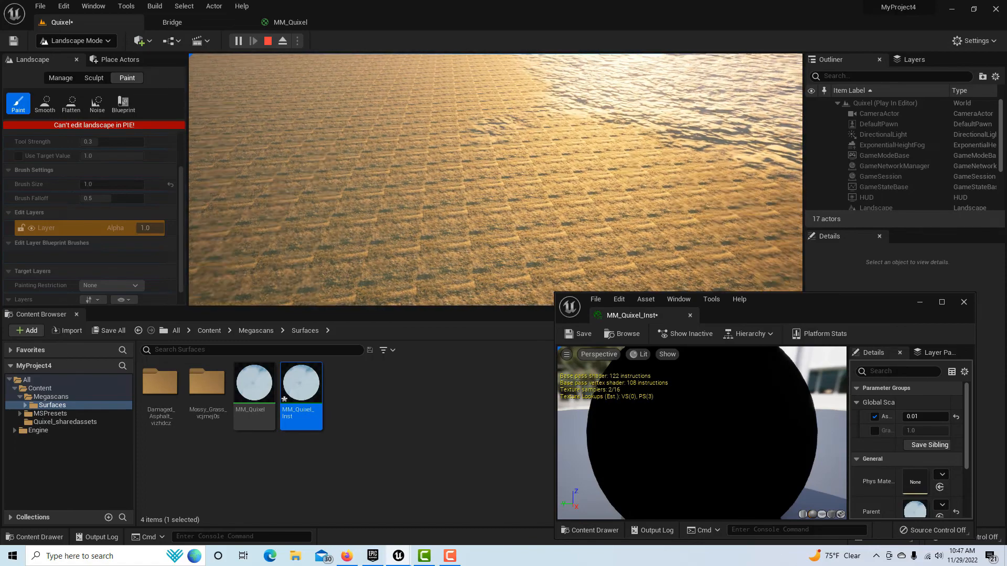
{"action": "key", "text": "Escape"}
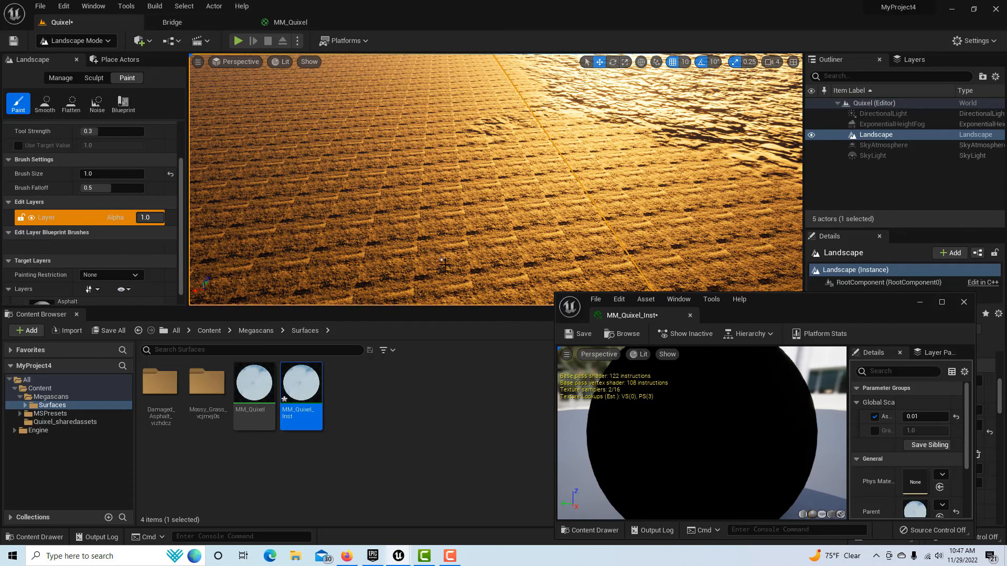
Step: Enable the Grass parameter override in MM_Quixel_Inst, set its tiling scale to 0.12, and view the grass toward the horizon
{"action": "left_click", "coordinate": [874, 431]}
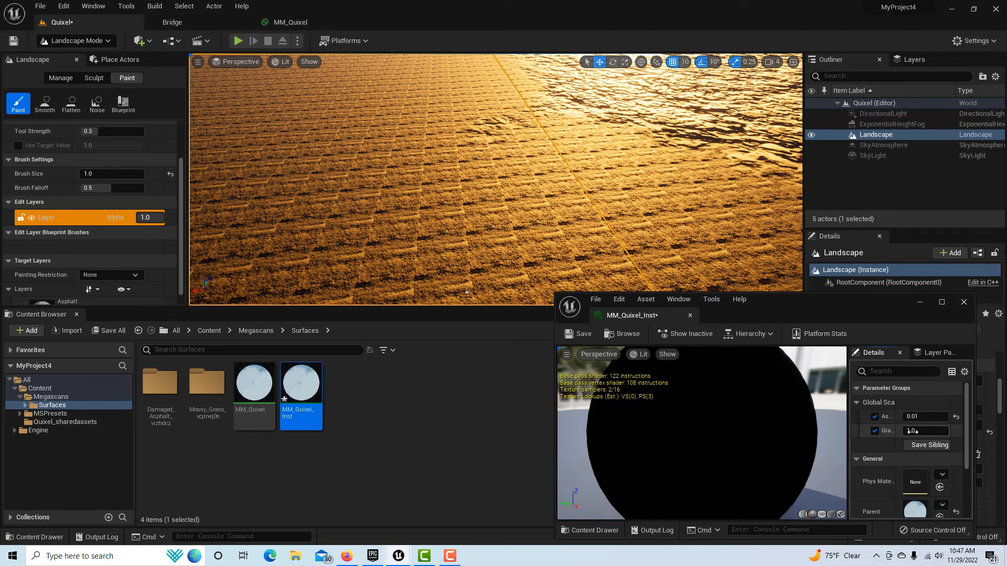
{"action": "left_click_drag", "start_coordinate": [925, 431], "coordinate": [907, 431]}
{"action": "type", "text": "2"}
{"action": "key", "text": "Return"}
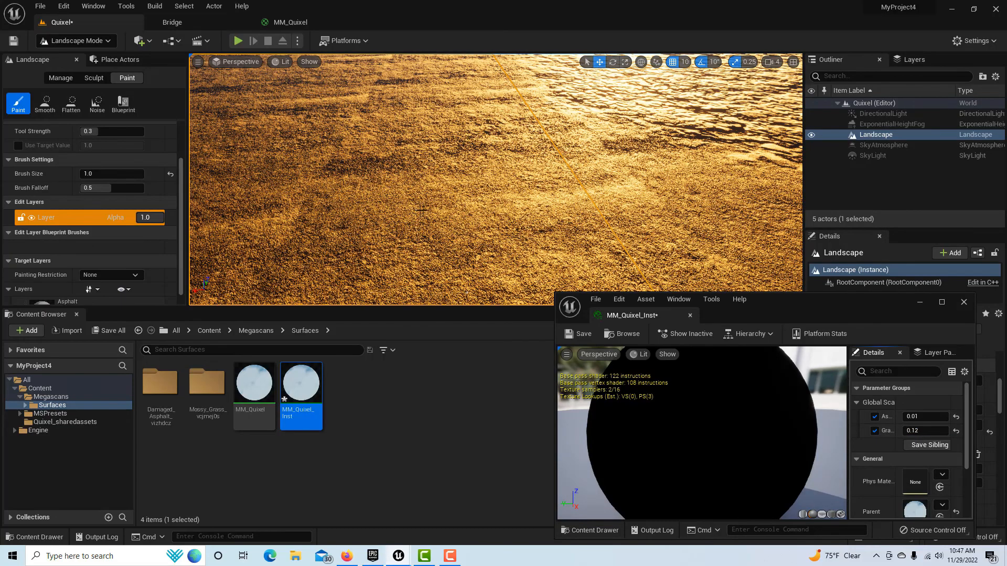
{"action": "right_click_drag", "start_coordinate": [495, 179], "coordinate": [577, 197]}
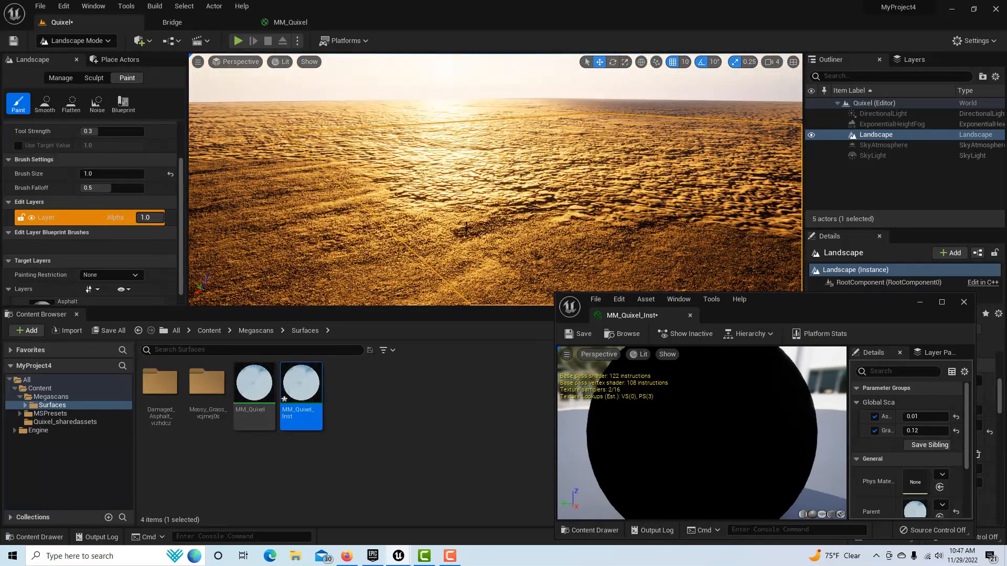